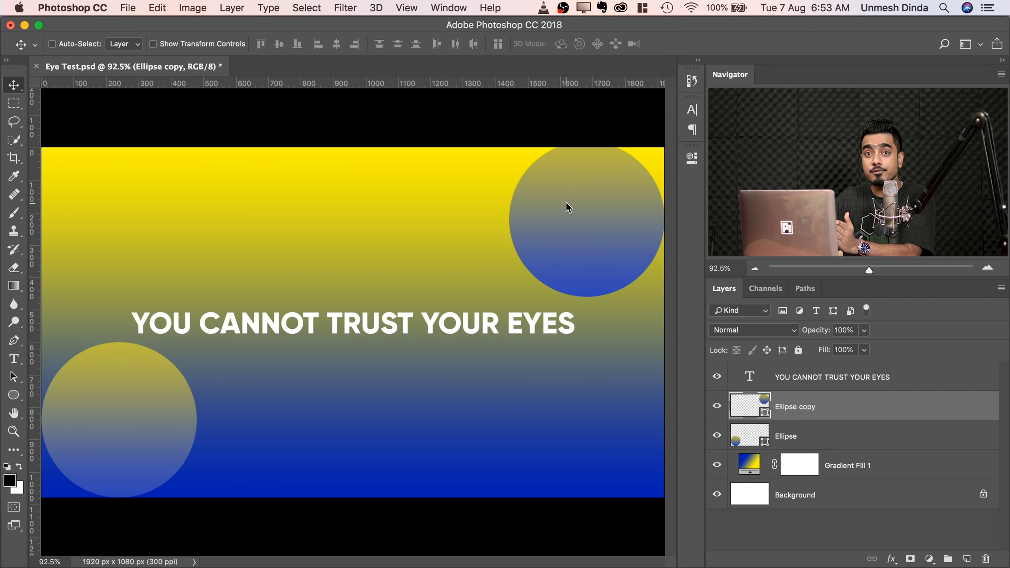
pyautogui.moveTo(565, 203)
pyautogui.mouseDown()
pyautogui.moveTo(490, 378)
pyautogui.moveTo(581, 209)
pyautogui.moveTo(568, 204)
pyautogui.mouseUp()
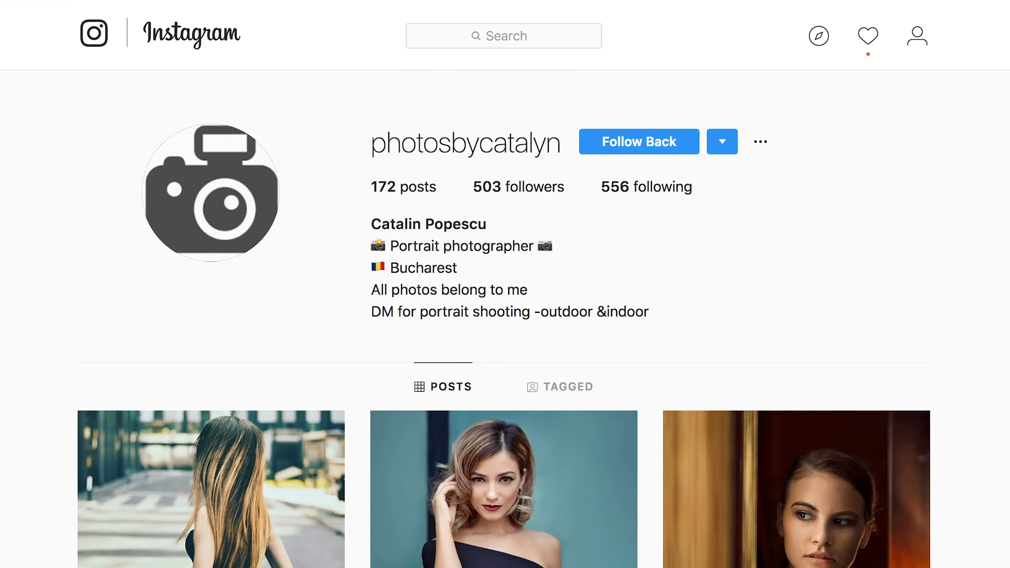
pyautogui.scroll(-15, 504, 306)
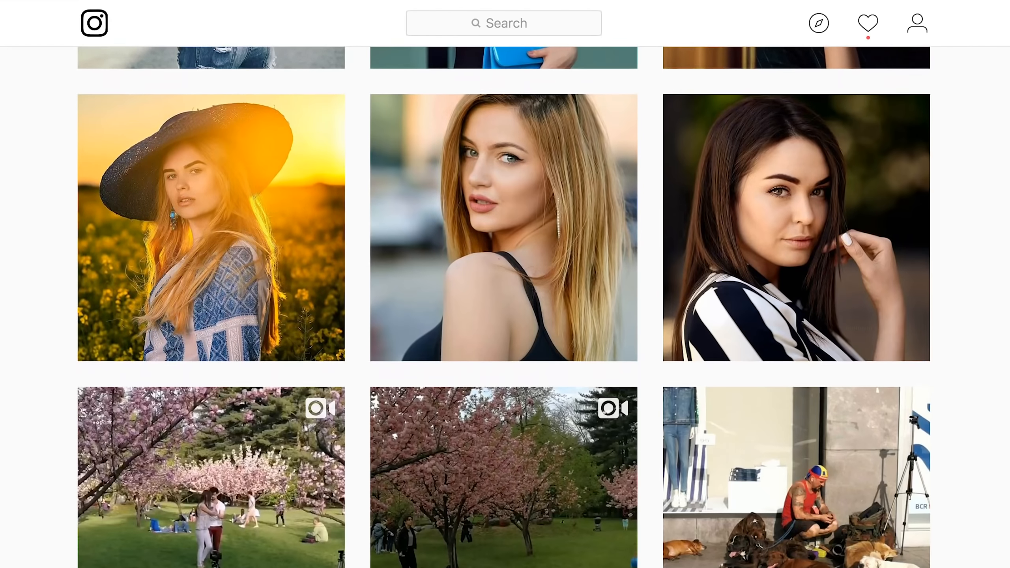
pyautogui.scroll(-15, 504, 306)
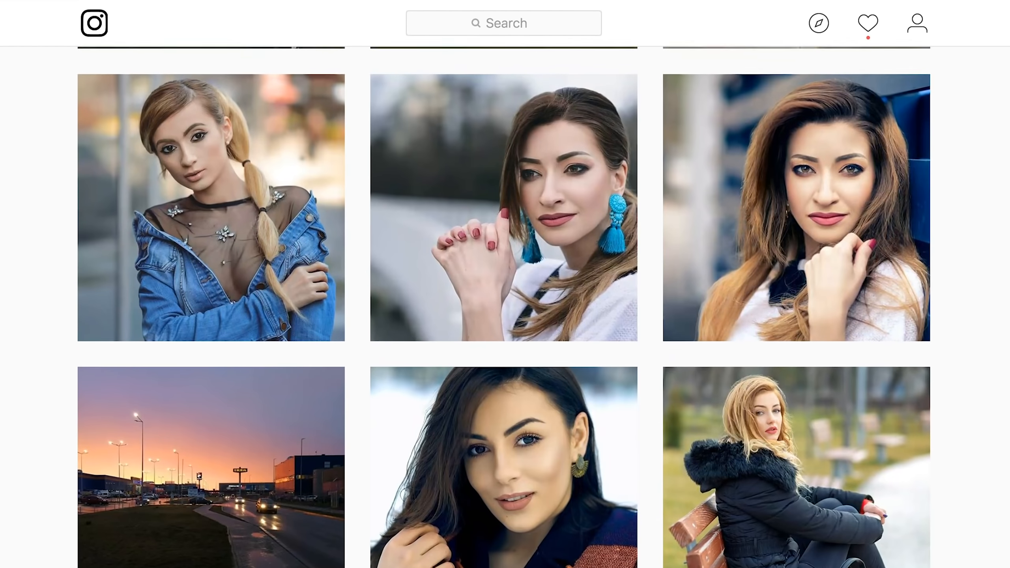
pyautogui.scroll(-8, 504, 306)
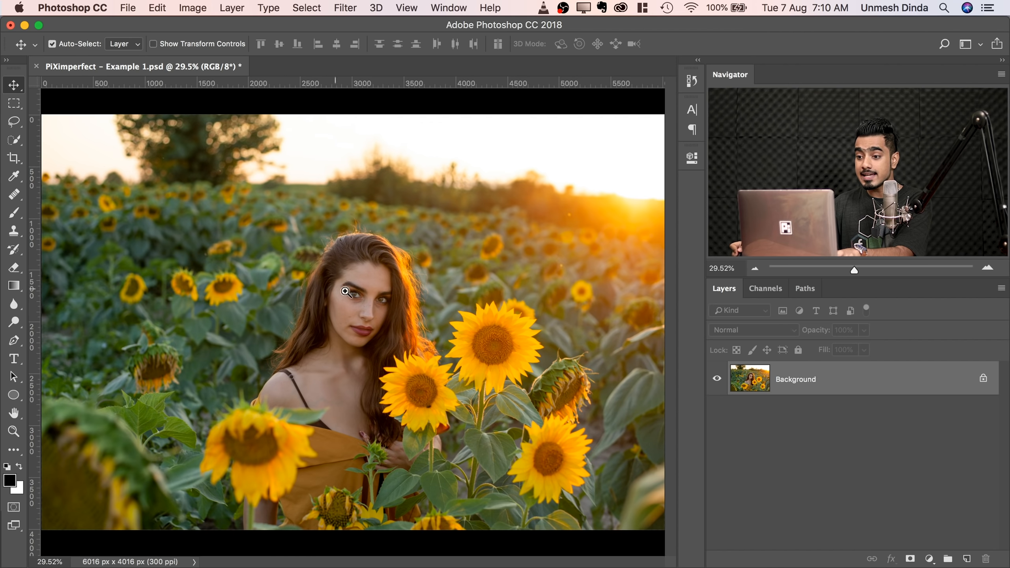
# Draw a freehand Lasso selection around the evenly lit skin of the forehead and the adjoining cheek, with 0 px feather.
pyautogui.moveTo(359, 301); pyautogui.dragTo(401, 297)
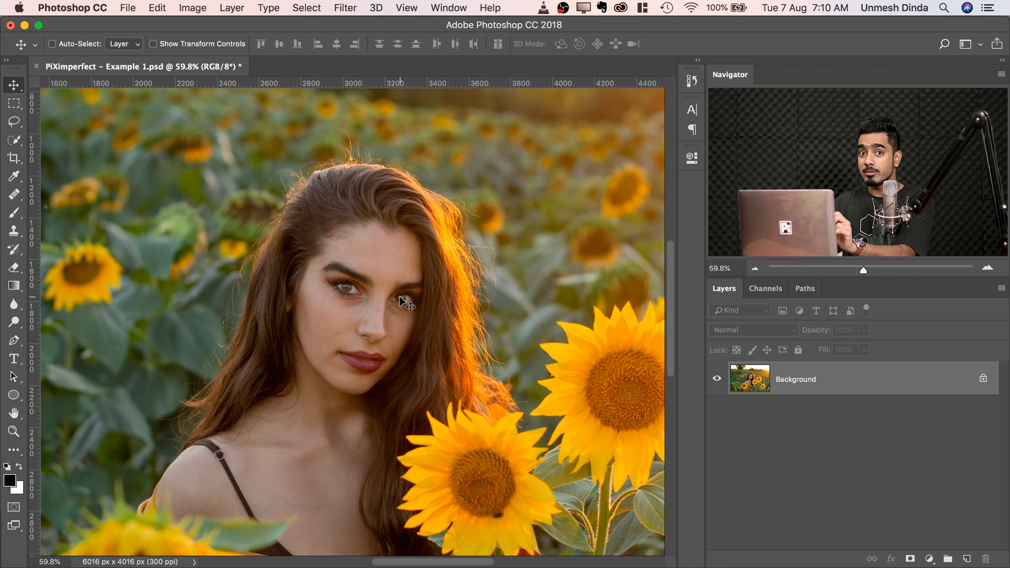
pyautogui.moveTo(235, 273); pyautogui.dragTo(299, 385)
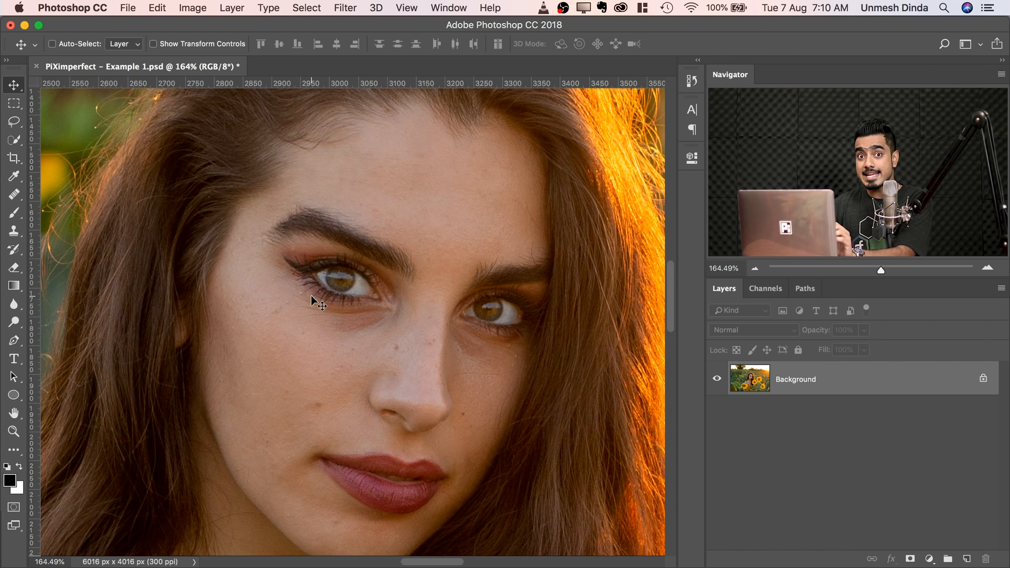
pyautogui.click(14, 124)
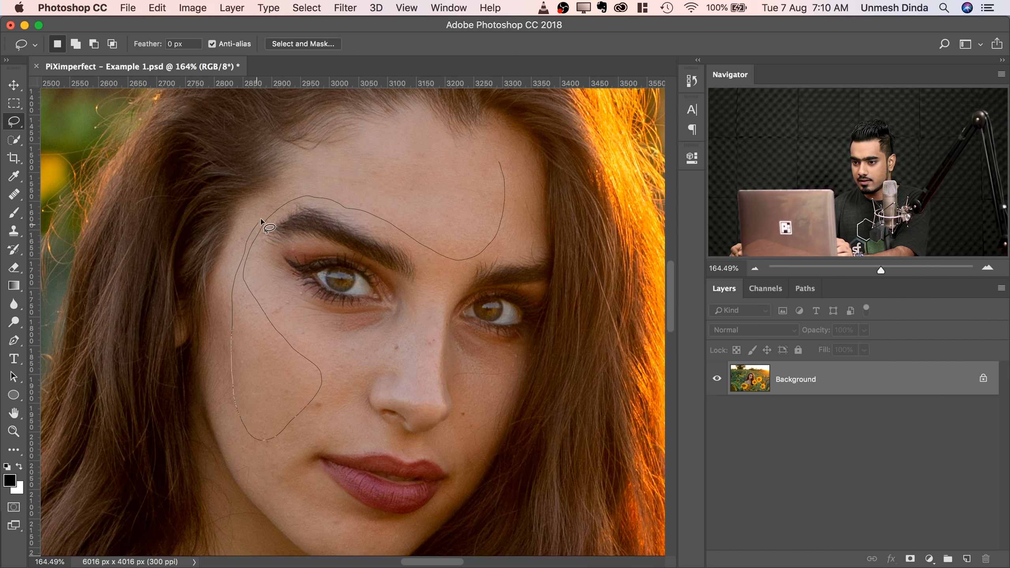
pyautogui.moveTo(460, 164); pyautogui.dragTo(489, 165)
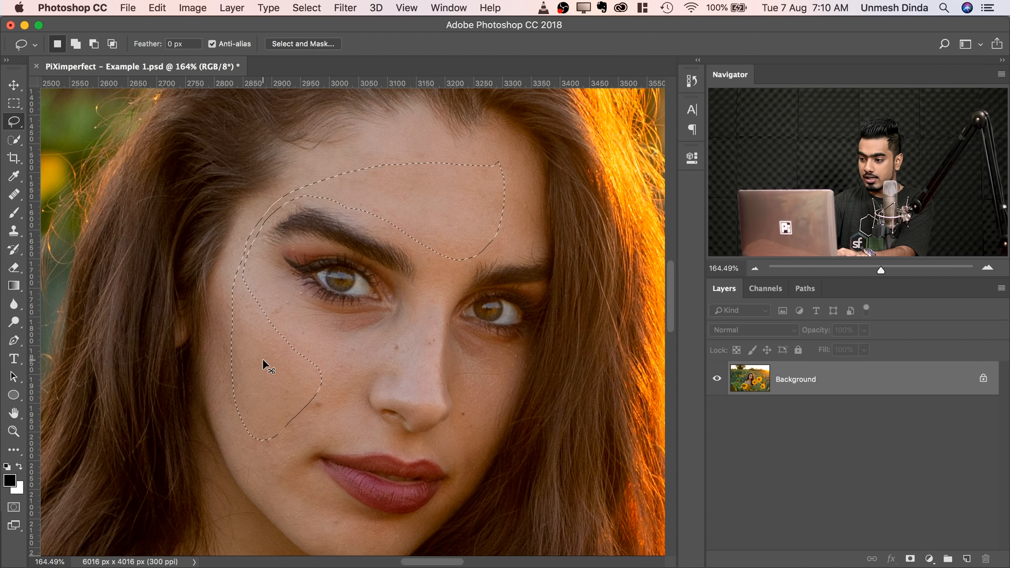
# Copy the selected skin area to its own layer and check it by briefly hiding the Background layer.
pyautogui.hotkey('ctrl', 'j')
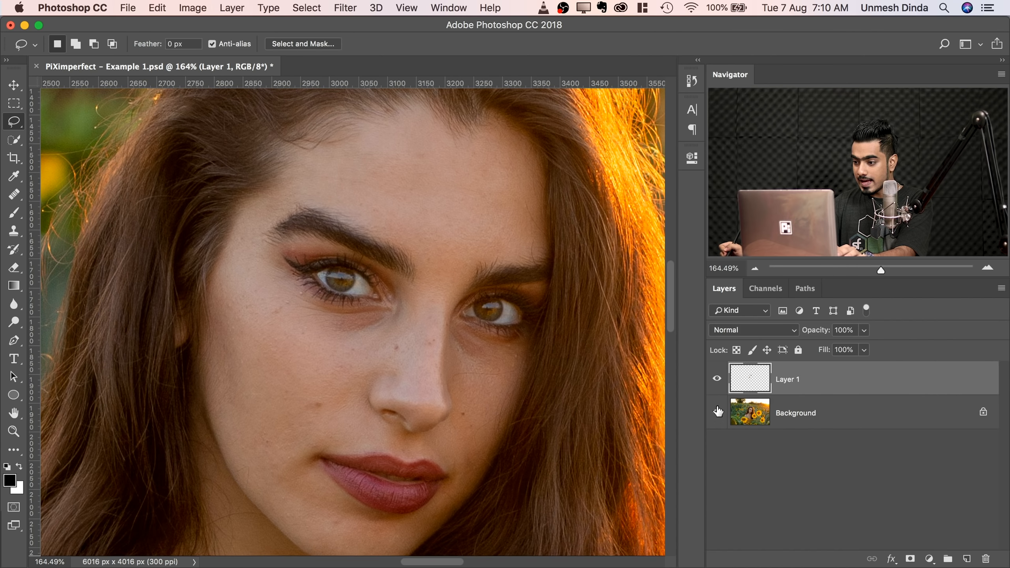
pyautogui.click(717, 413)
pyautogui.click(717, 413)
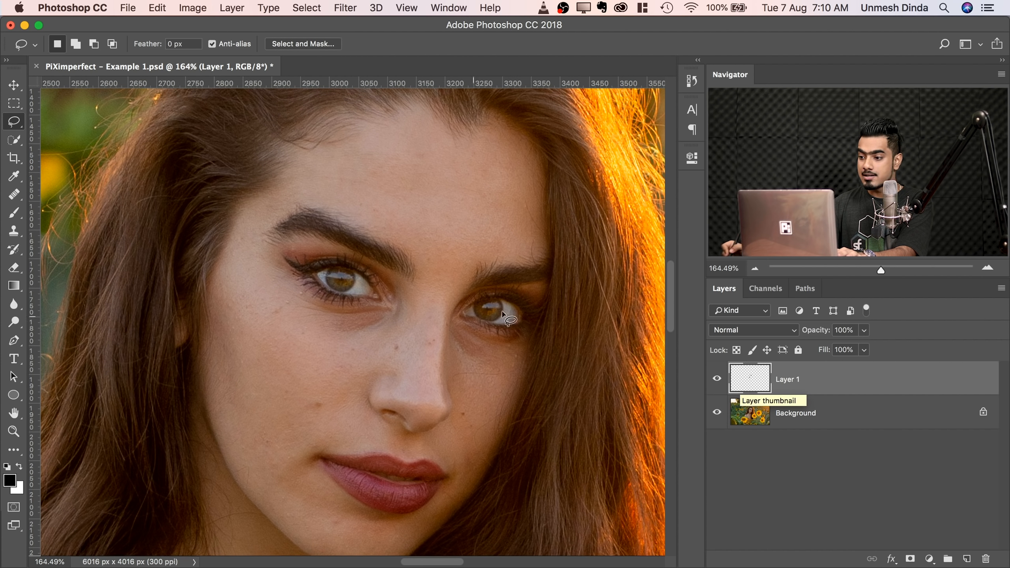
# Load the copied skin layer's outline as a selection, apply the Average blur to it, and deselect.
pyautogui.keyDown('super'); pyautogui.click(755, 380); pyautogui.keyUp('super')
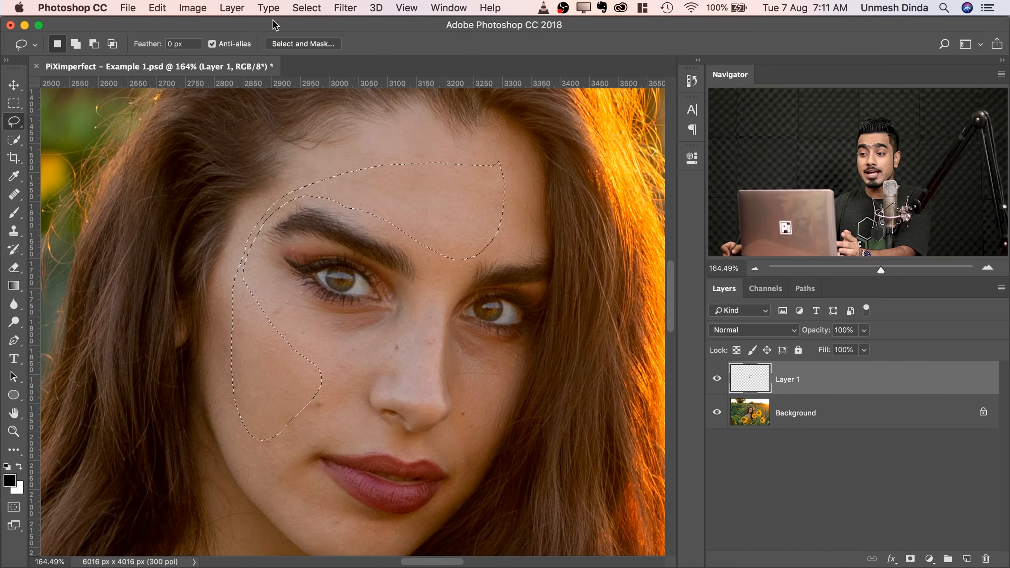
pyautogui.click(345, 8)
pyautogui.moveTo(418, 175)
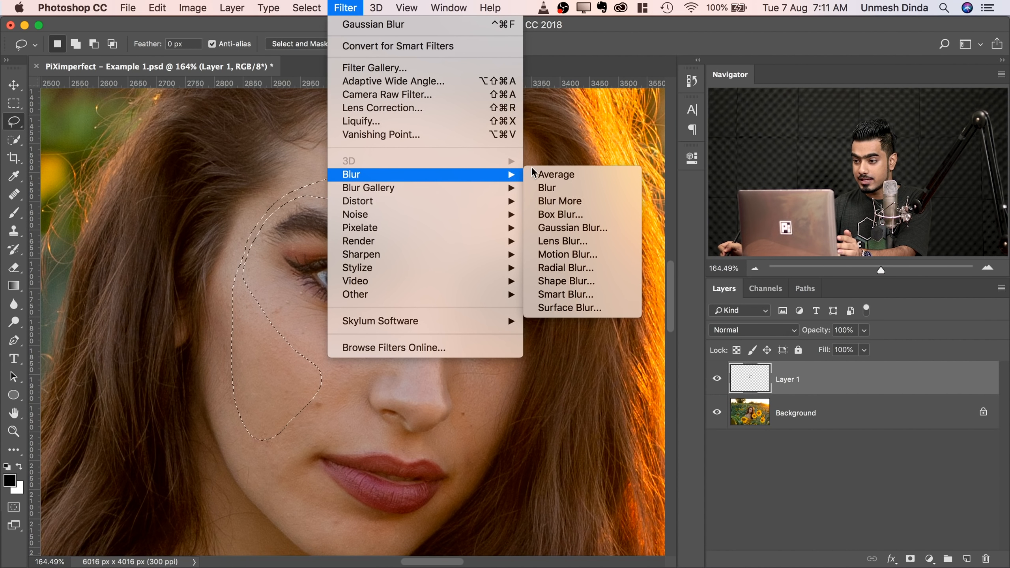
pyautogui.click(548, 174)
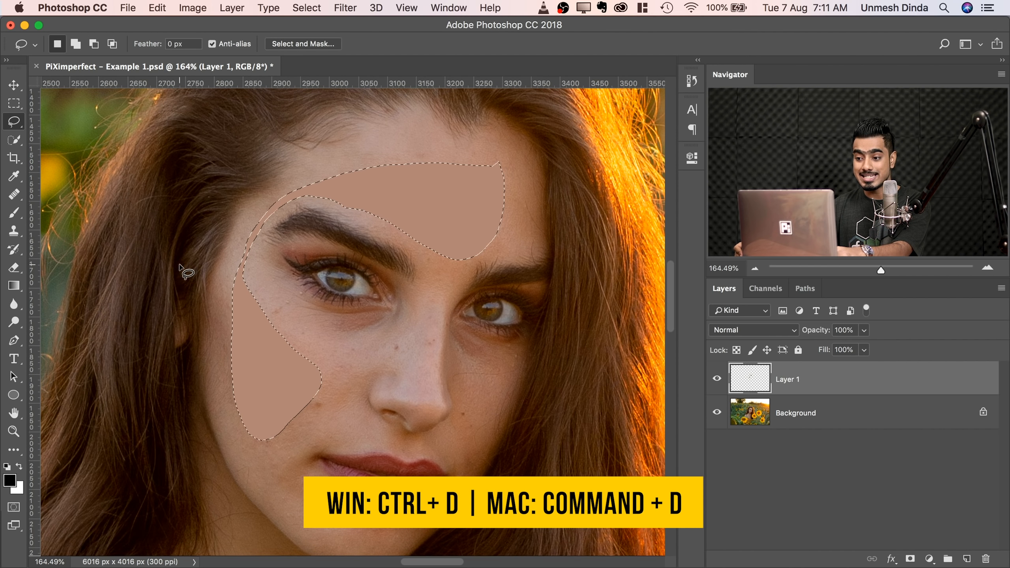
pyautogui.press('super+d')
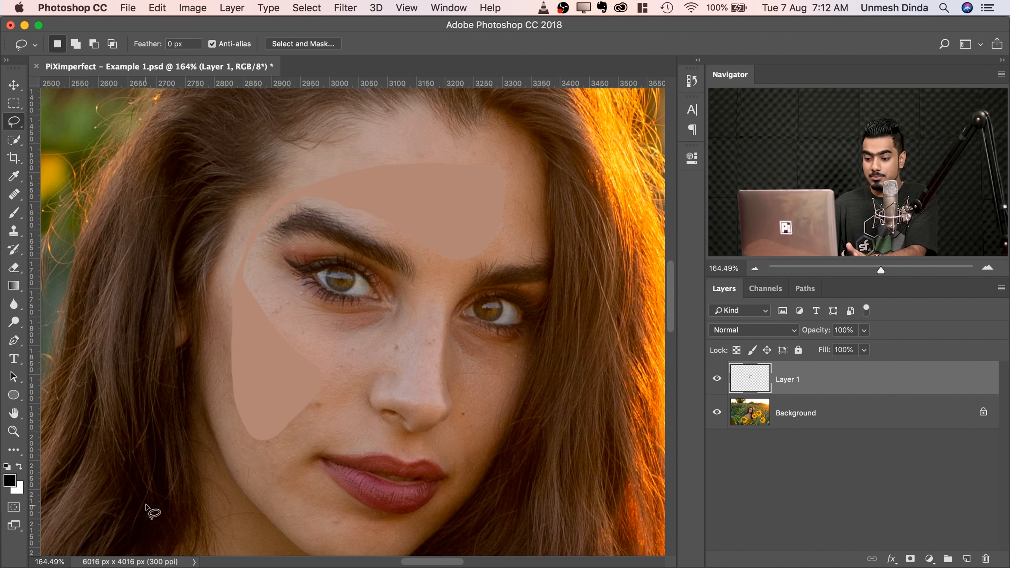
# Switch to Finder and place Skin 2.jpg from the Skin Tones folder into the Photoshop document.
pyautogui.moveTo(137, 557)
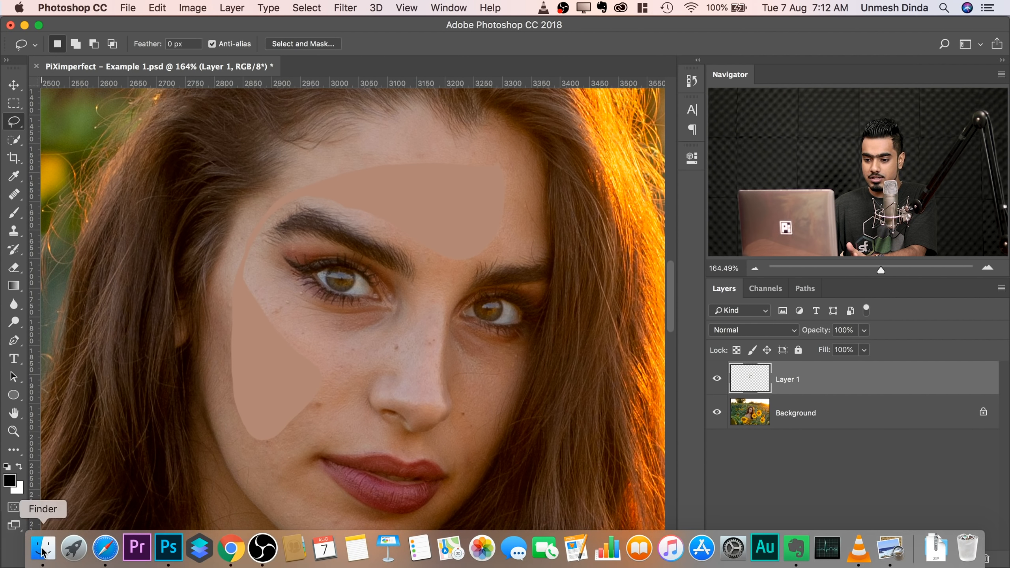
pyautogui.click(55, 556)
pyautogui.click(723, 184)
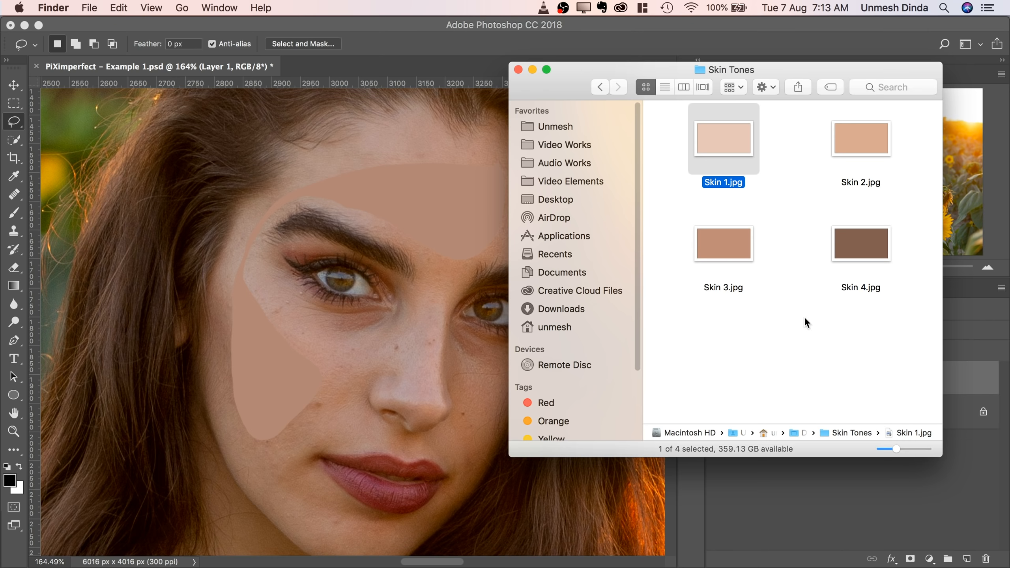
pyautogui.click(808, 335)
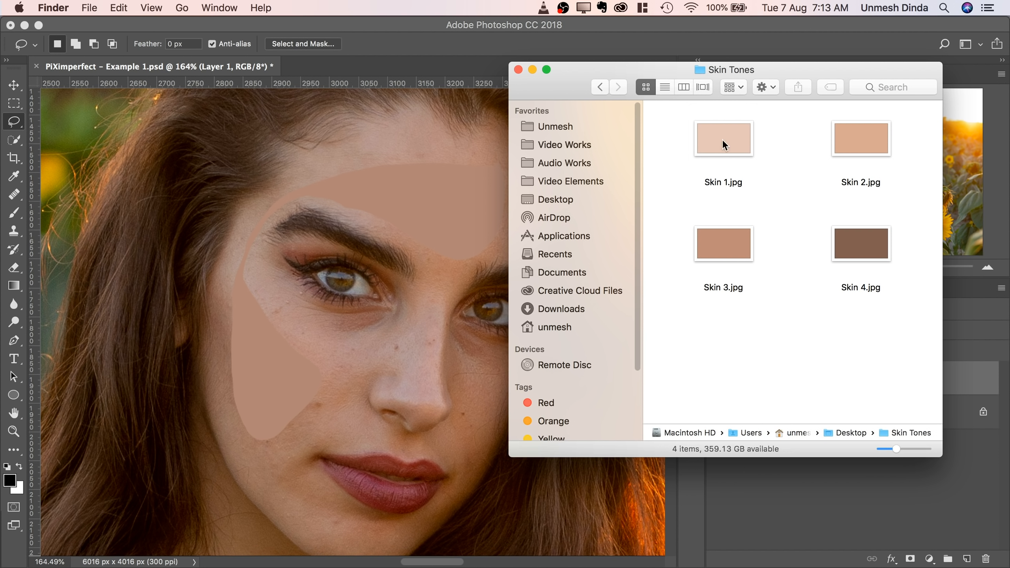
pyautogui.click(863, 150)
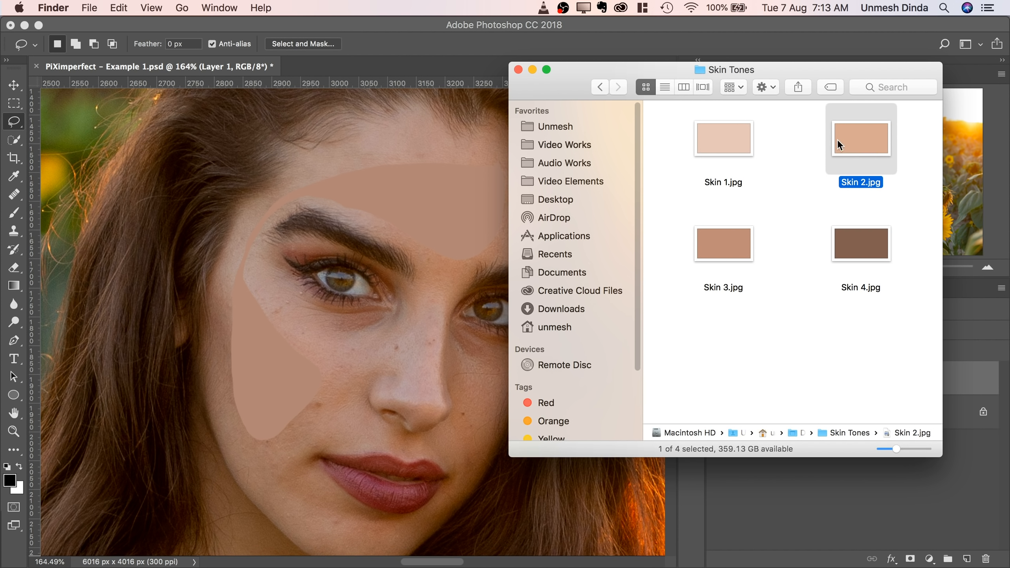
pyautogui.moveTo(866, 145); pyautogui.dragTo(285, 301)
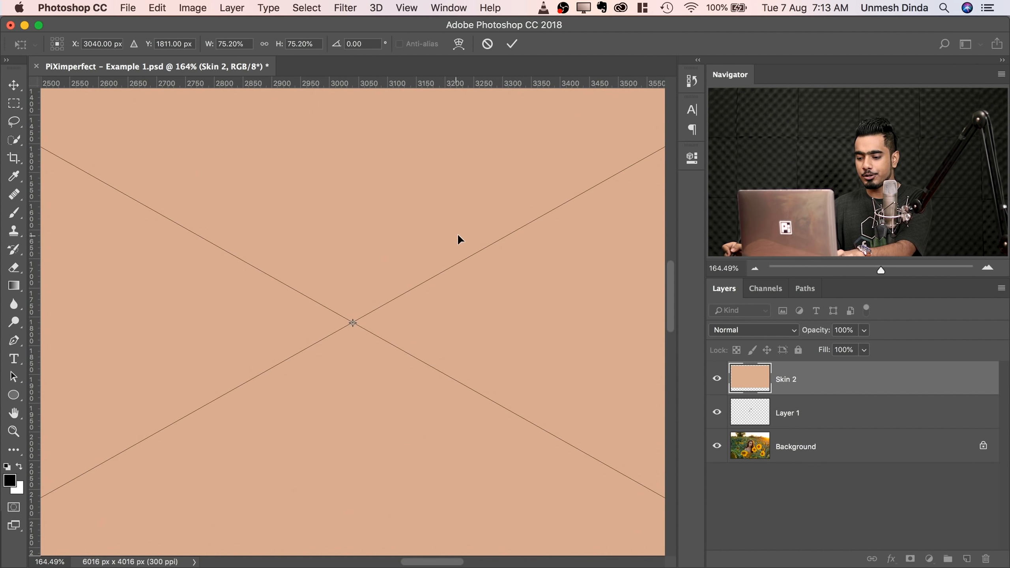
# Shrink the placed Skin 2 swatch to about 18.3% width and 31.4% height, position it beside the woman's face, and commit.
pyautogui.moveTo(468, 228); pyautogui.dragTo(298, 301)
pyautogui.press('super+r')
pyautogui.moveTo(638, 352); pyautogui.dragTo(205, 357)
pyautogui.moveTo(266, 345); pyautogui.dragTo(495, 340)
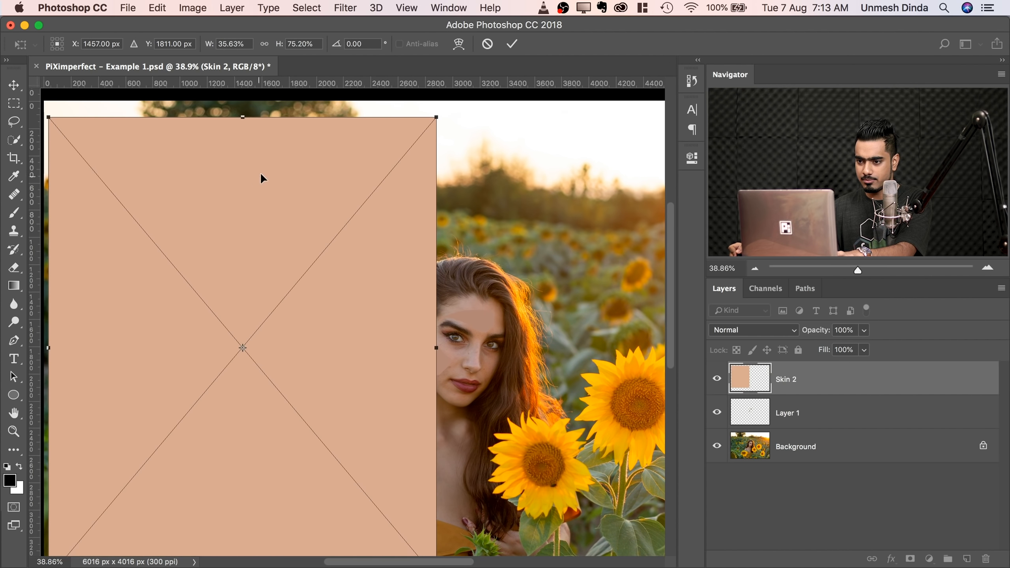
pyautogui.moveTo(243, 121); pyautogui.dragTo(326, 299)
pyautogui.moveTo(432, 394); pyautogui.dragTo(324, 330)
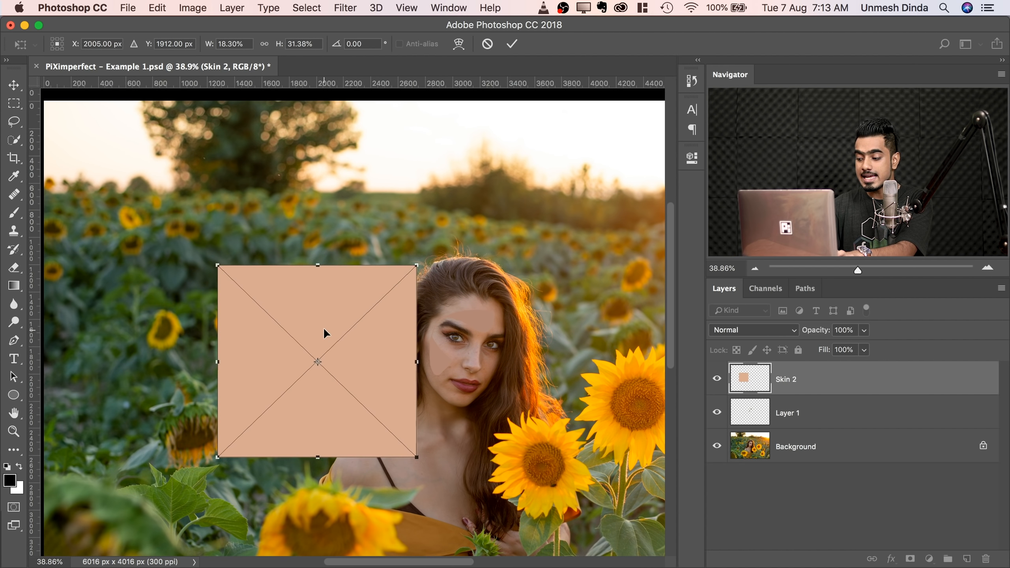
pyautogui.press('Return')
# Add a Curves adjustment layer above the Skin 2 layer and make the adjustment itself active instead of its mask.
pyautogui.press('l')
pyautogui.moveTo(434, 339)
pyautogui.mouseDown()
pyautogui.moveTo(495, 340)
pyautogui.moveTo(431, 316)
pyautogui.mouseUp()
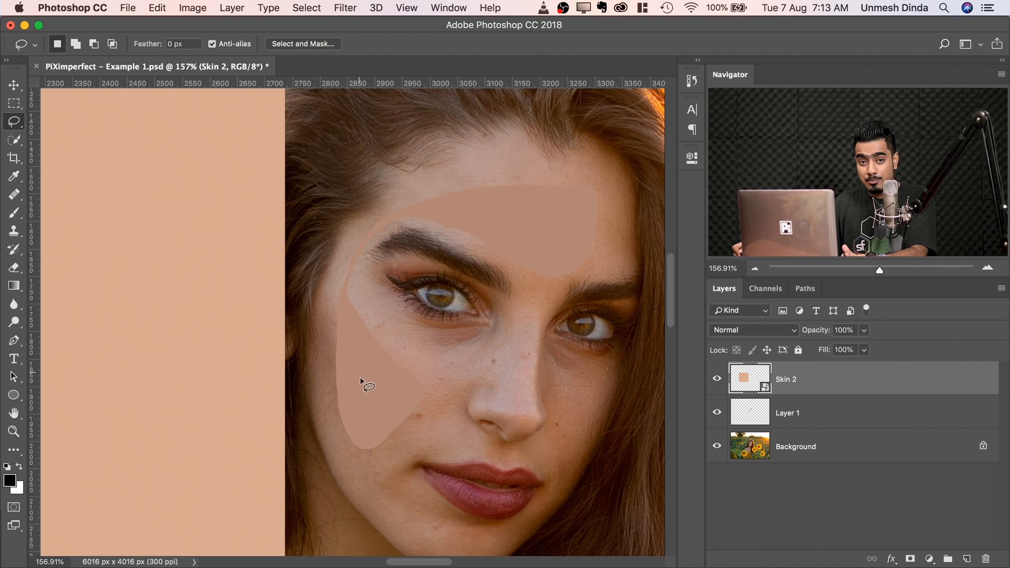
pyautogui.click(933, 556)
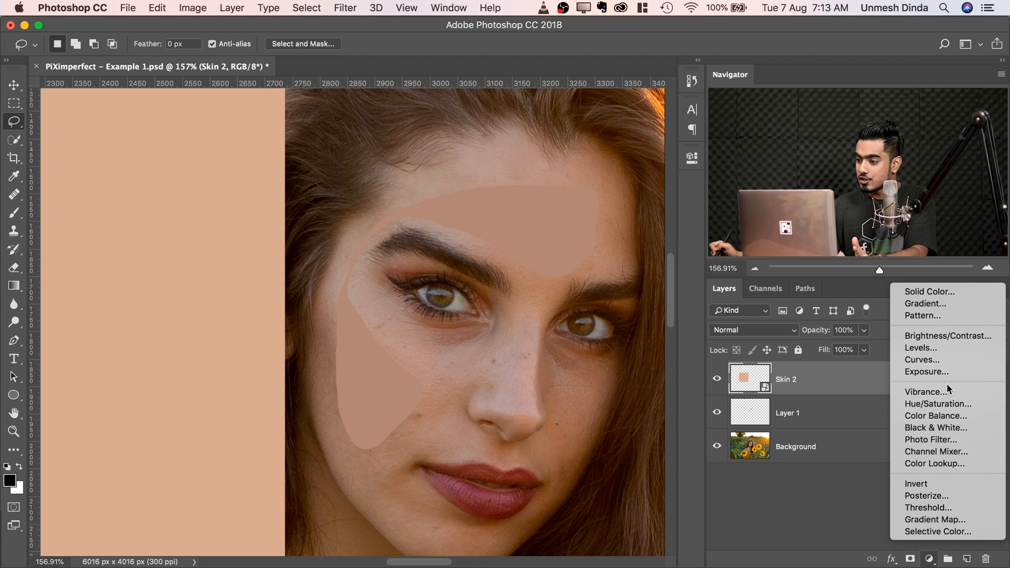
pyautogui.click(583, 469)
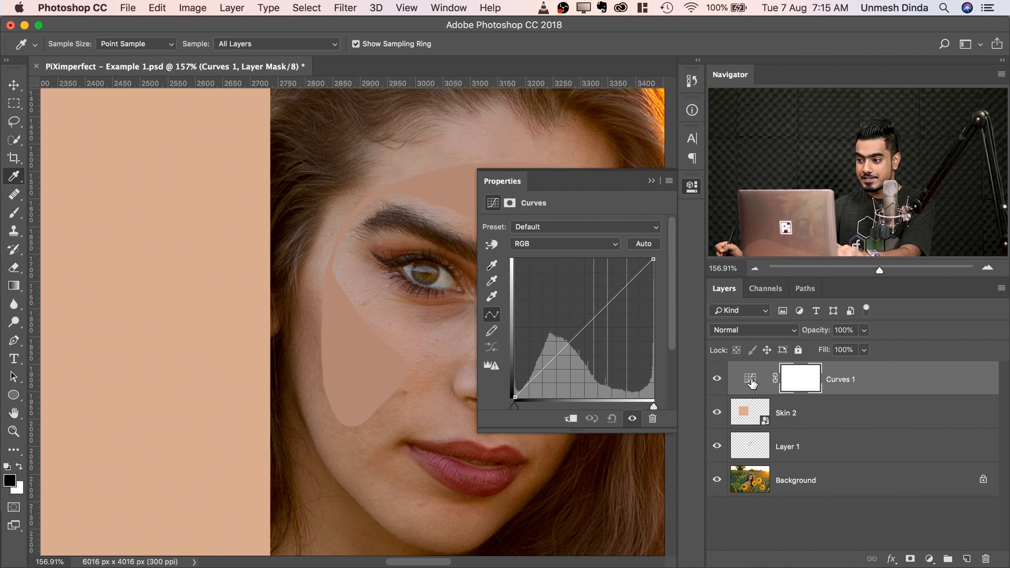
pyautogui.click(750, 382)
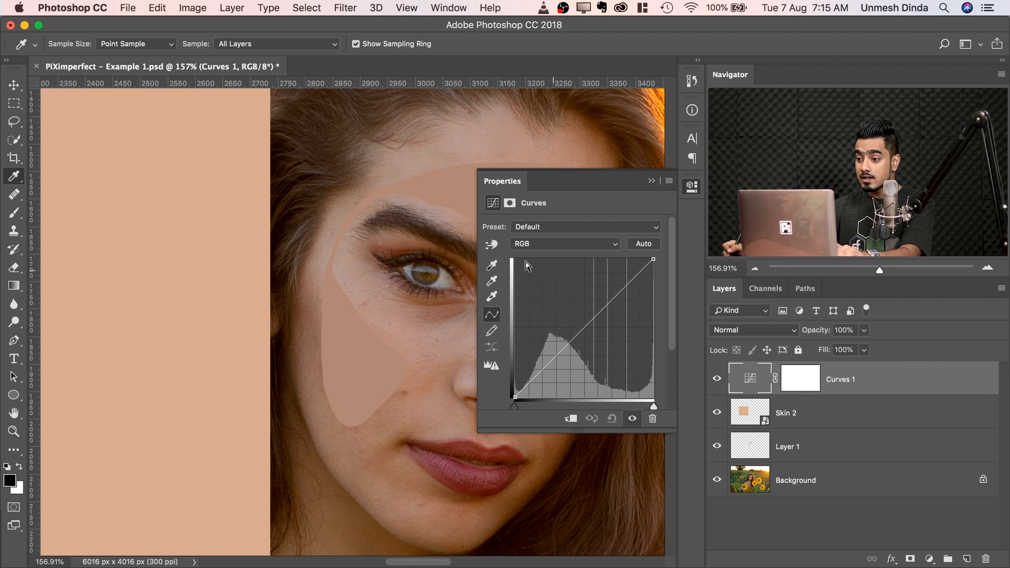
# Activate the Curves on-image adjustment tool and place colour samplers on the Skin 2 swatch and the averaged cheek patch.
pyautogui.click(491, 244)
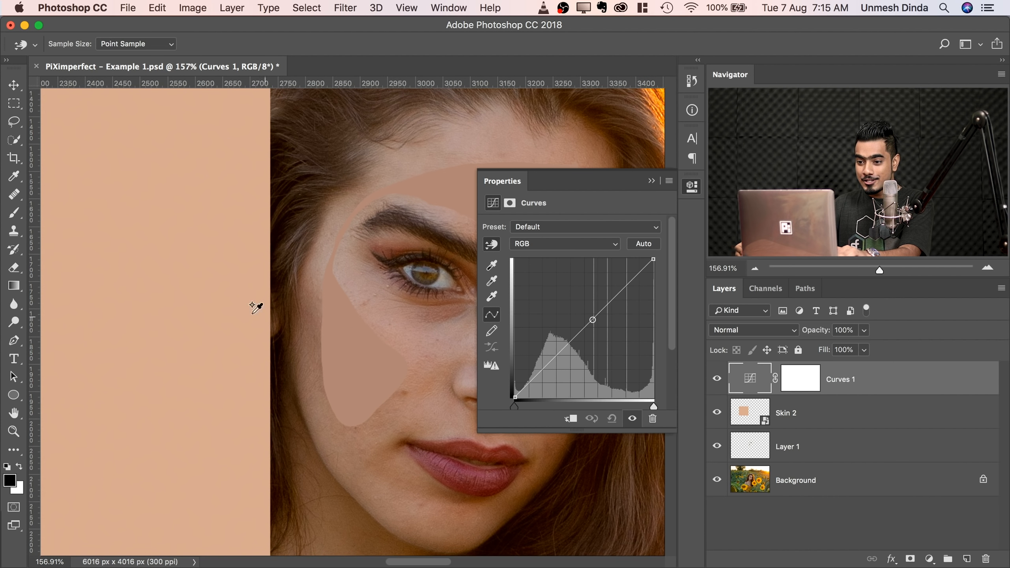
pyautogui.keyDown('shift'); pyautogui.click(188, 299); pyautogui.keyUp('shift')
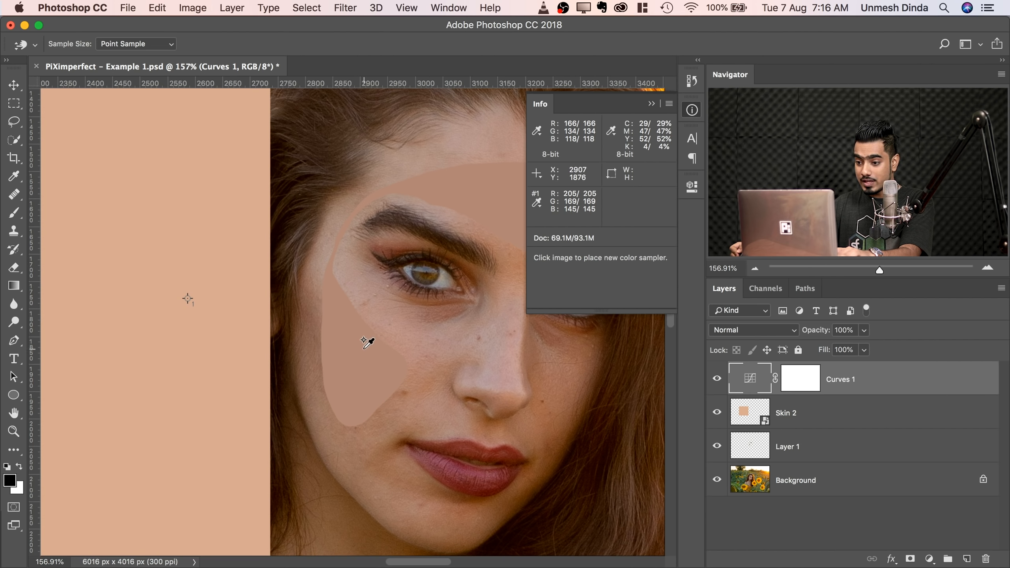
pyautogui.click(357, 347)
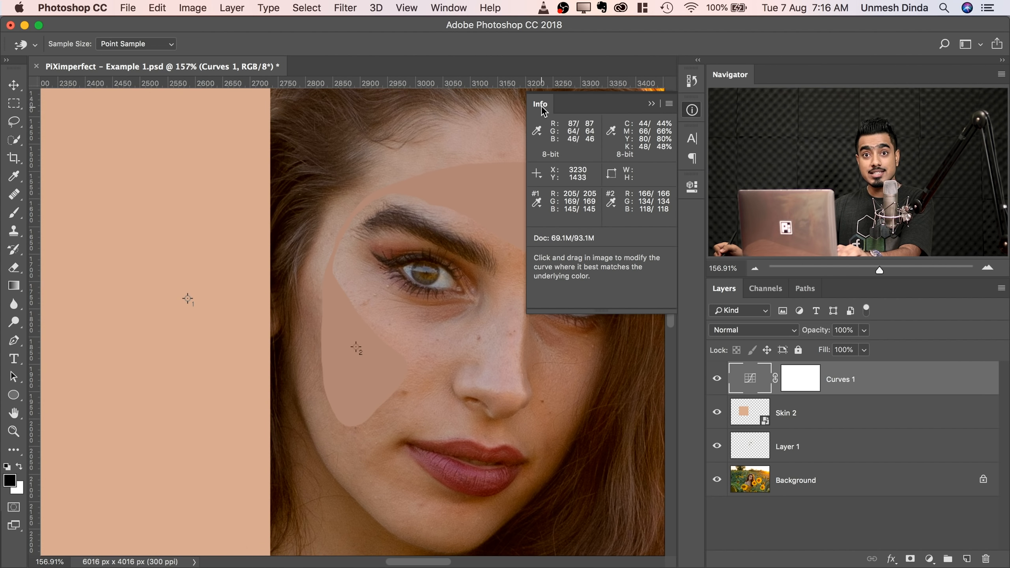
# Undock the Info panel and float it over the skin tone swatch, clear of the face.
pyautogui.click(451, 8)
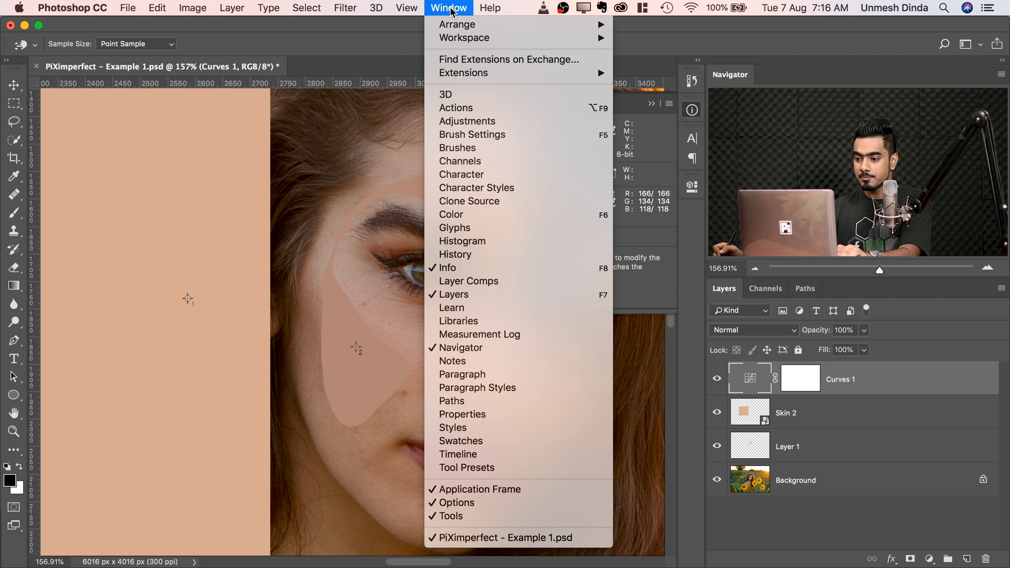
pyautogui.click(492, 268)
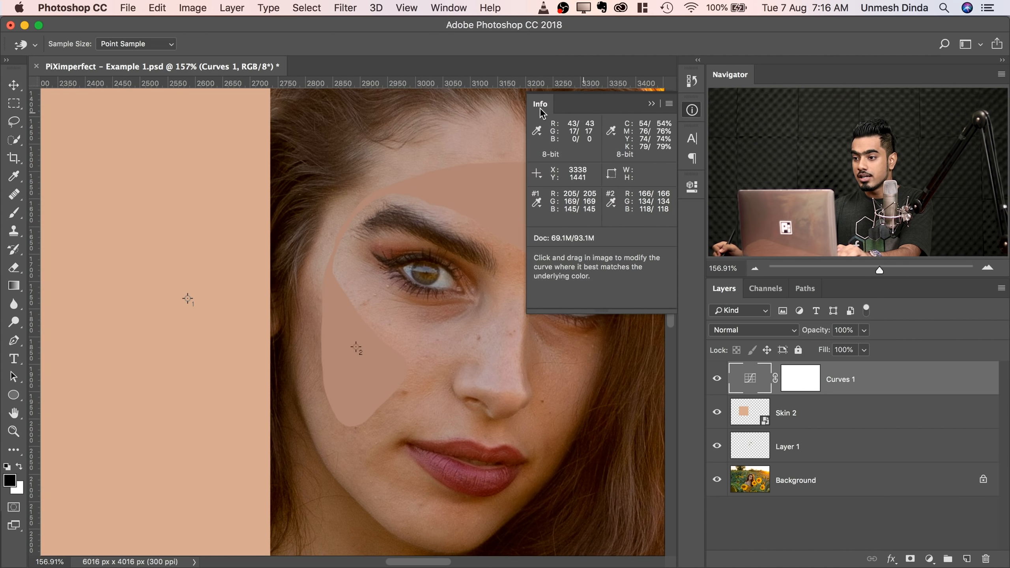
pyautogui.moveTo(545, 108); pyautogui.dragTo(63, 105)
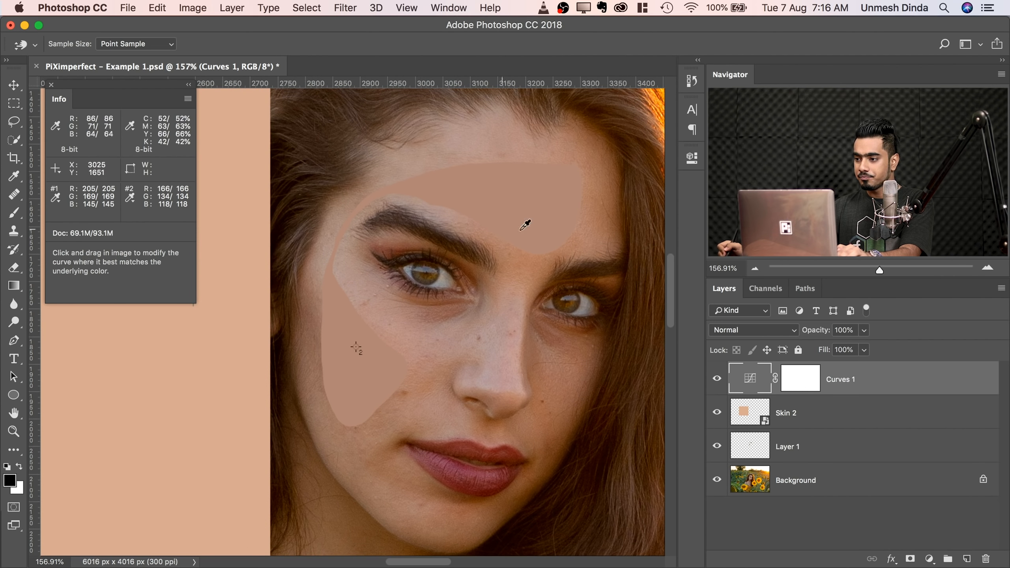
# Show the Curves settings and sample the averaged cheek patch to add a matching point to the red, green and blue channel curves.
pyautogui.click(691, 159)
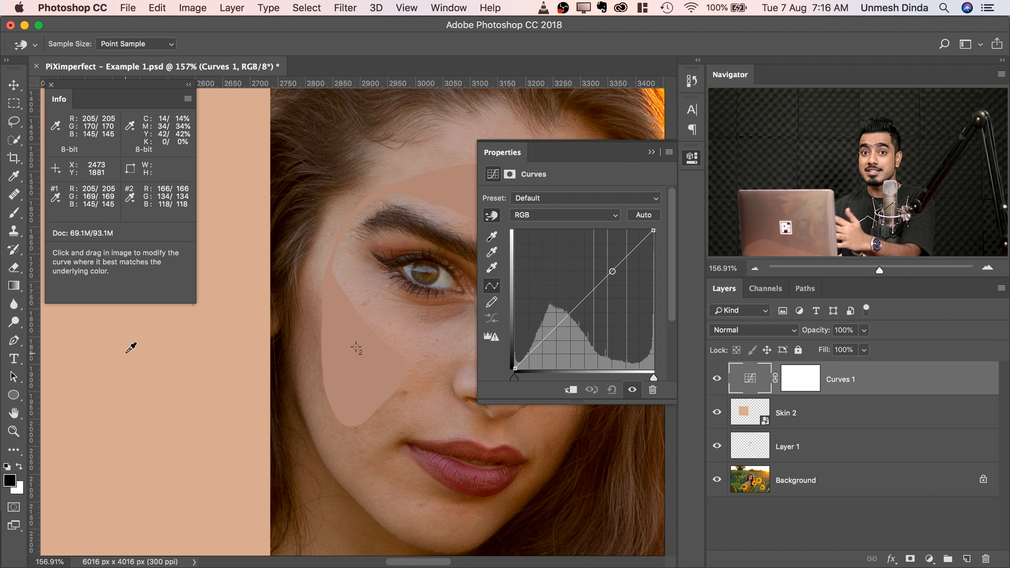
pyautogui.moveTo(366, 348); pyautogui.dragTo(383, 362)
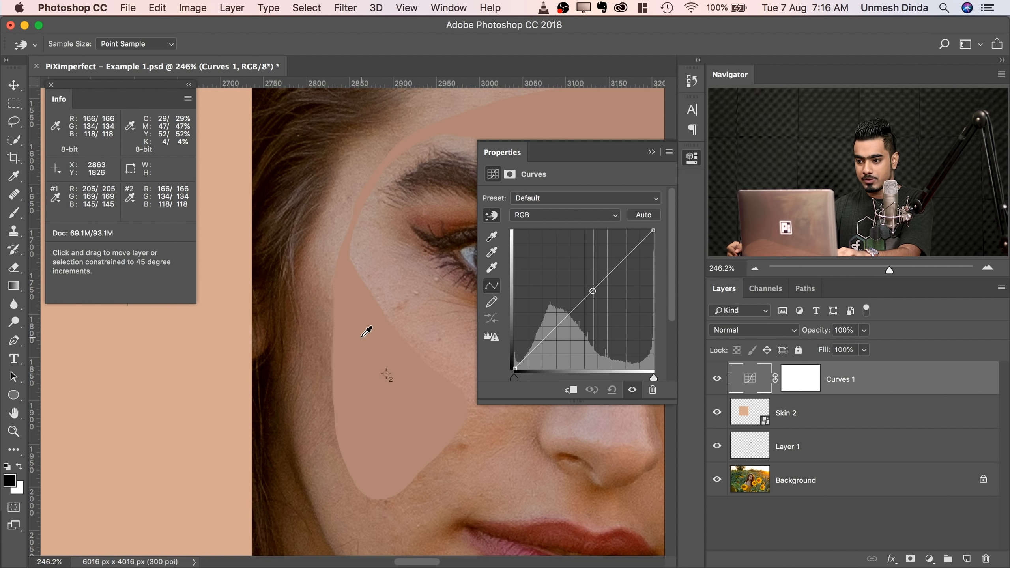
pyautogui.click(366, 341)
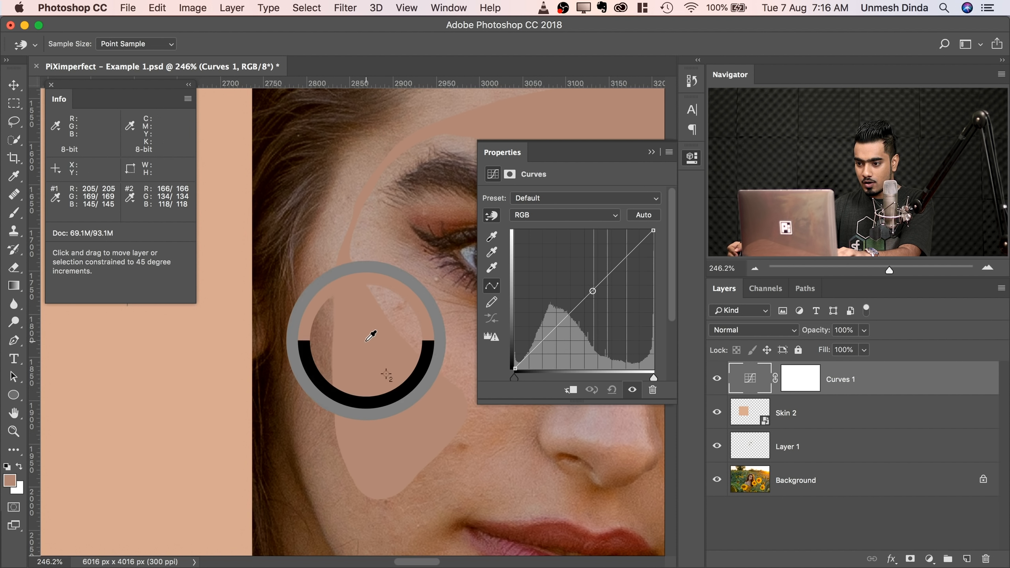
# Inspect the sampled skin tone point on the Red channel curve and on the Green channel curve.
pyautogui.click(549, 215)
pyautogui.click(541, 229)
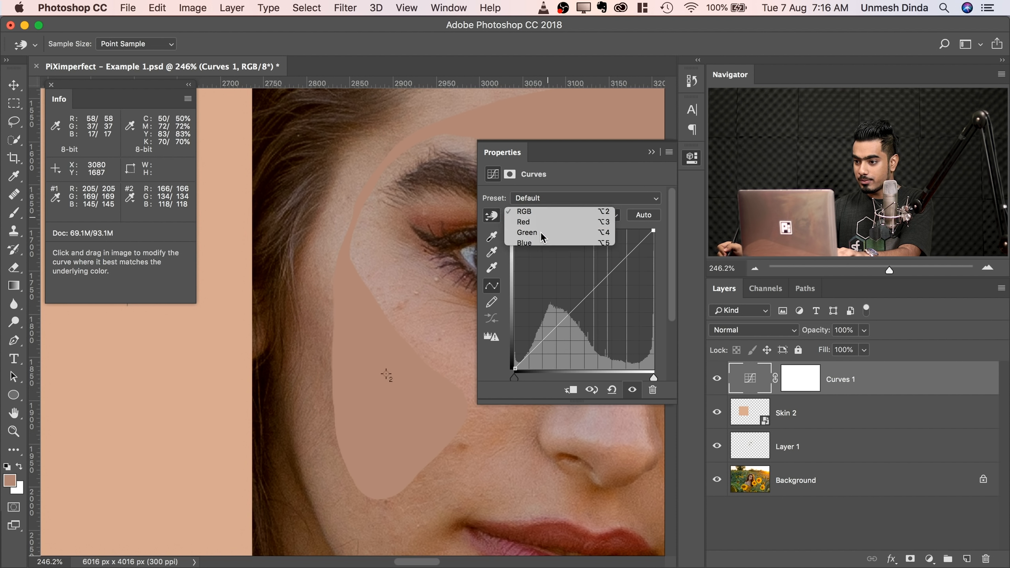
pyautogui.click(575, 215)
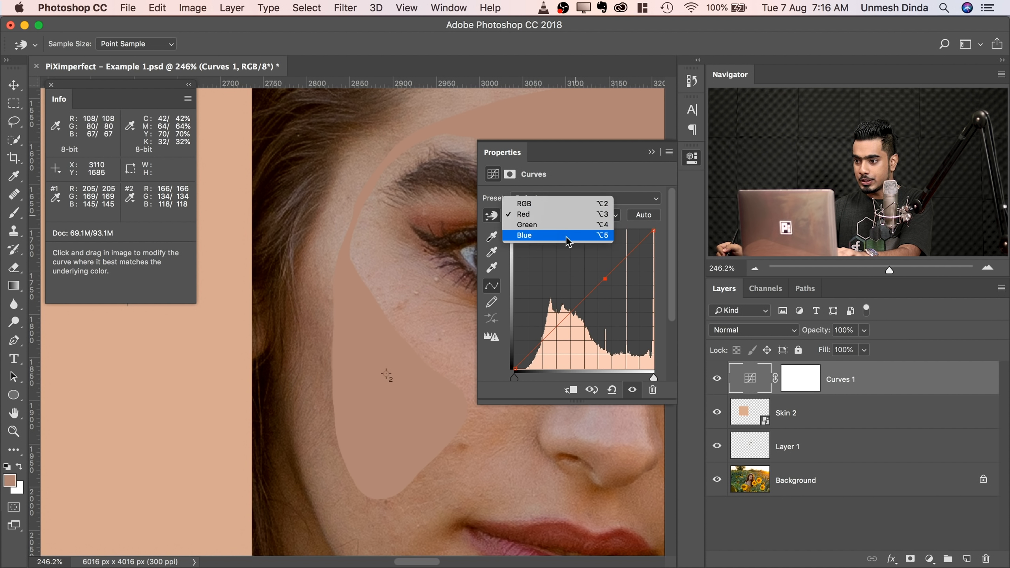
pyautogui.click(574, 224)
pyautogui.click(588, 296)
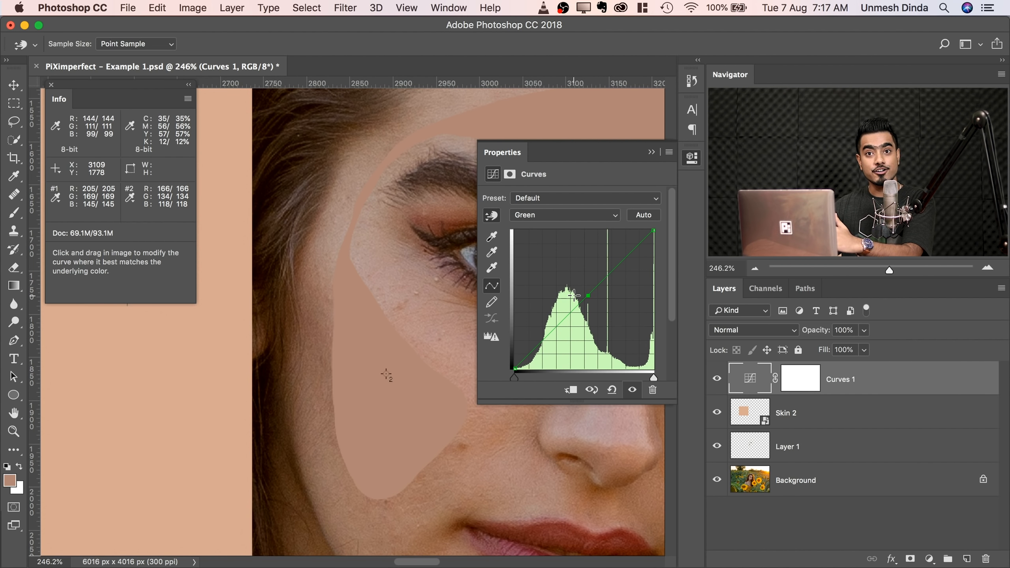
# On the Red channel curve, raise the skin tone point until the cheek sampler's red output is 206.
pyautogui.click(565, 215)
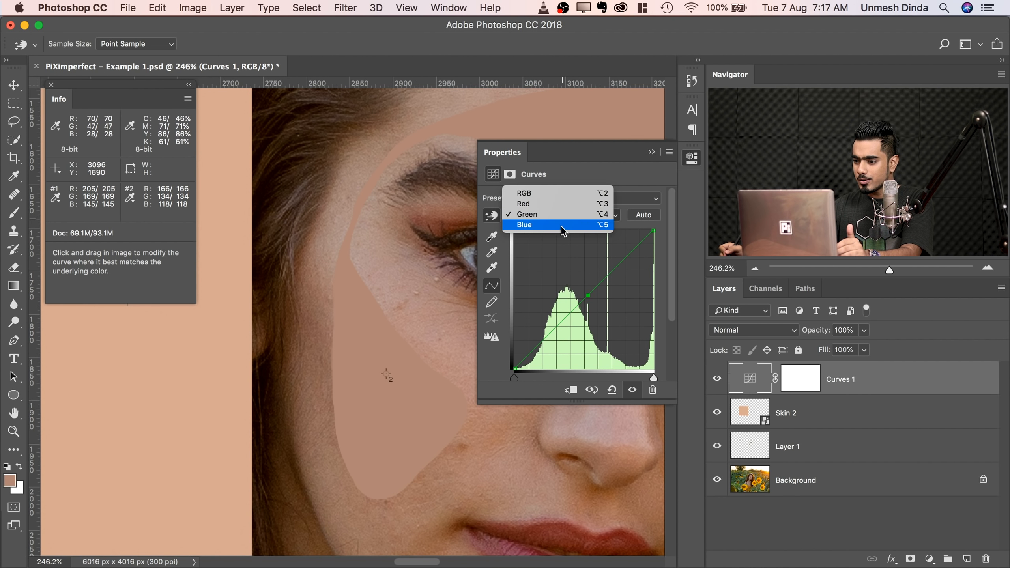
pyautogui.click(557, 204)
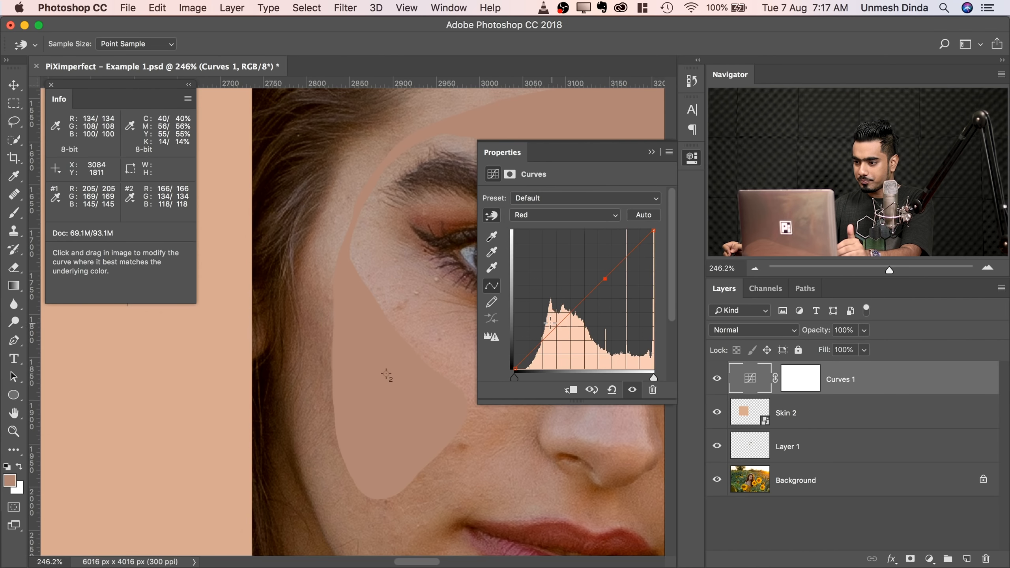
pyautogui.click(605, 279)
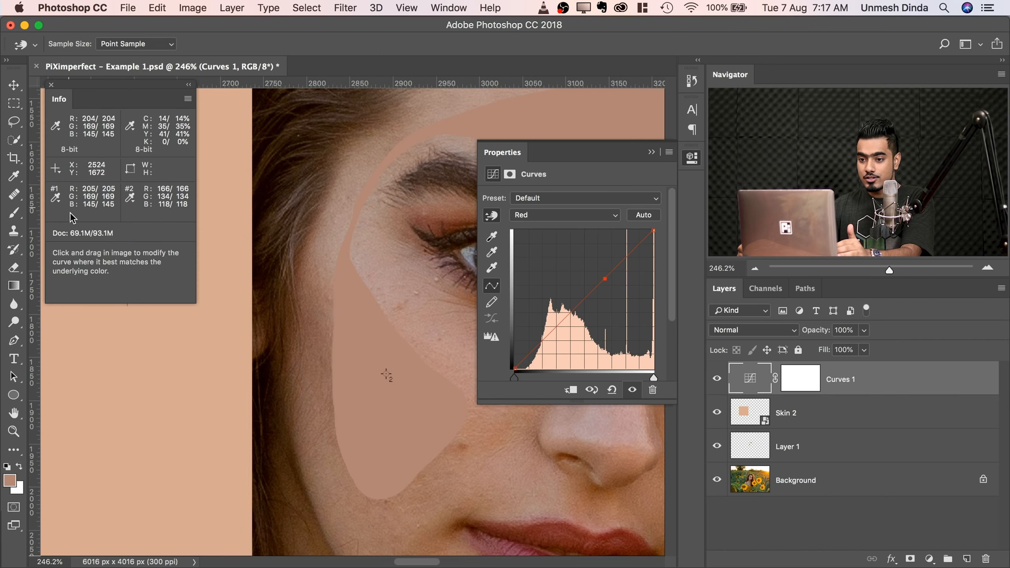
pyautogui.moveTo(193, 317); pyautogui.dragTo(373, 378)
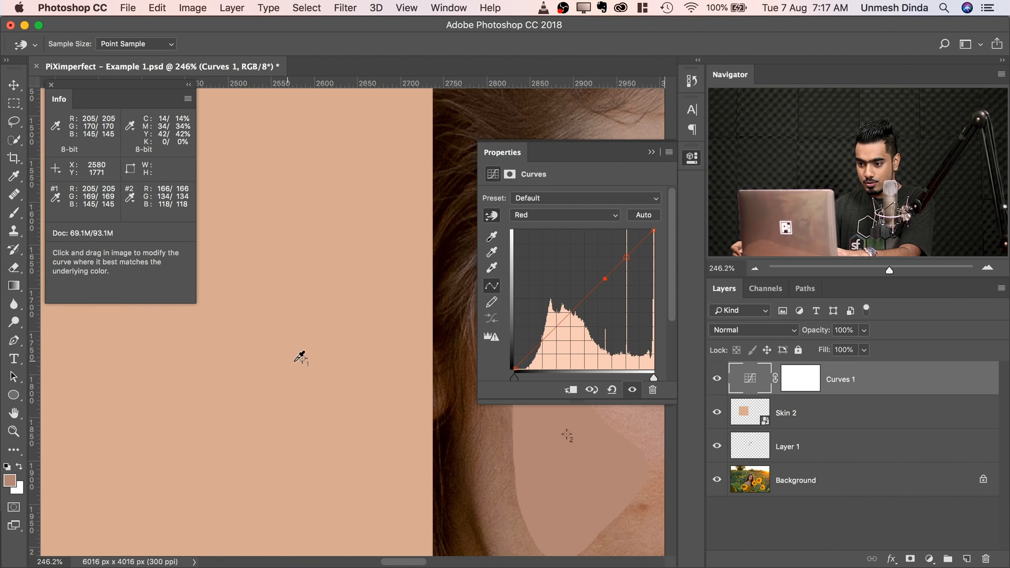
pyautogui.moveTo(320, 304); pyautogui.dragTo(105, 255)
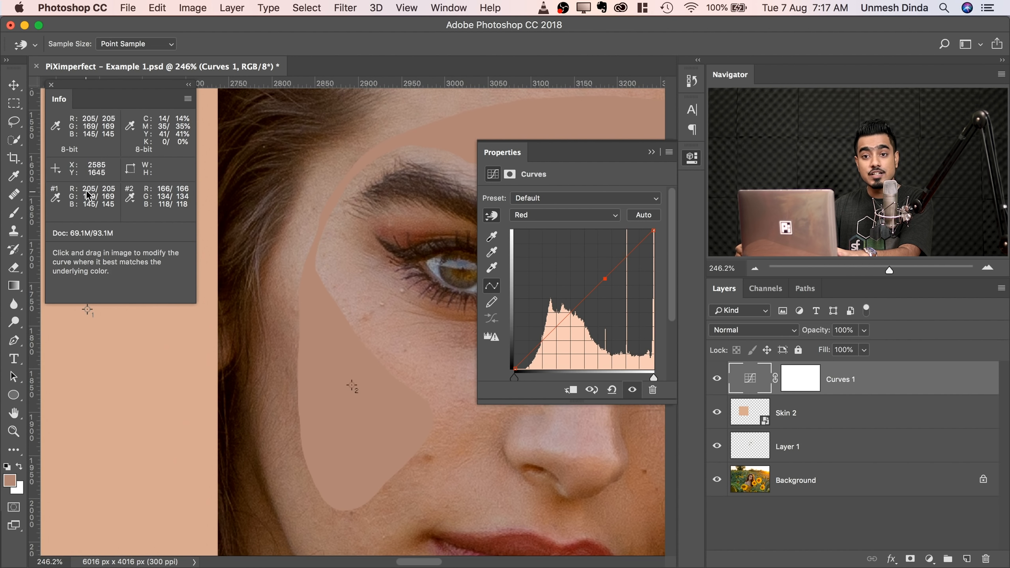
pyautogui.moveTo(250, 226); pyautogui.dragTo(235, 228)
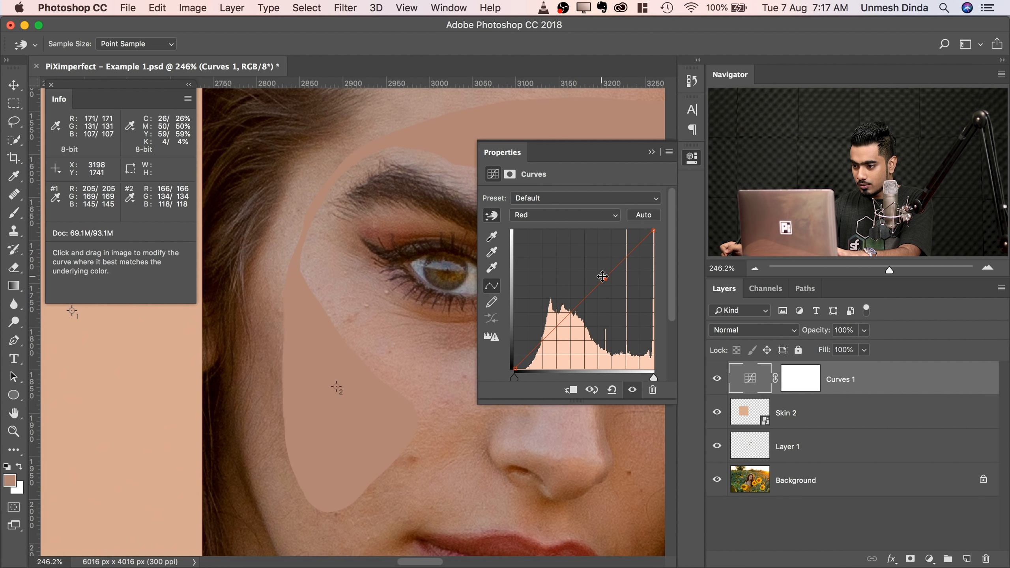
pyautogui.moveTo(605, 278); pyautogui.dragTo(594, 265)
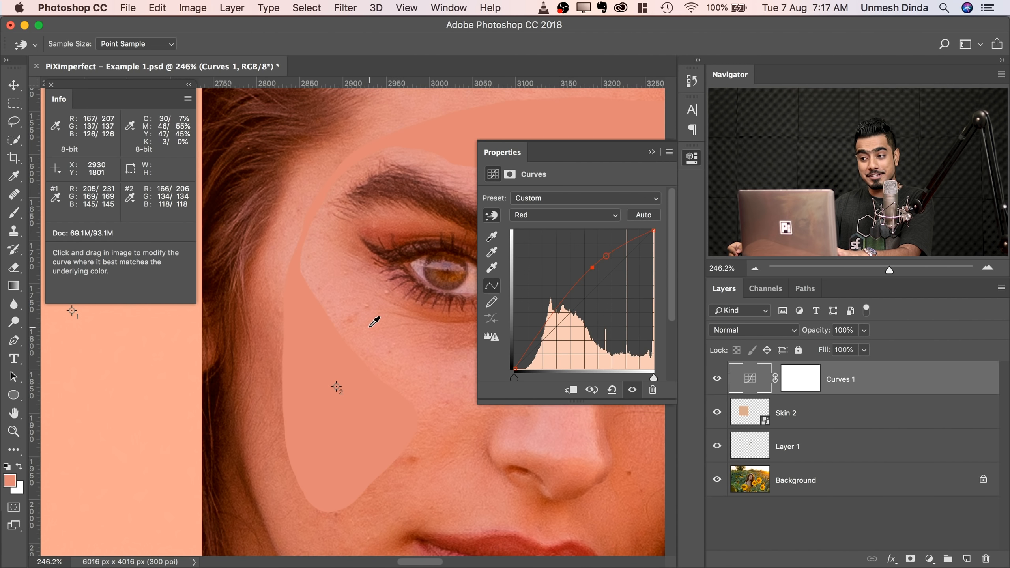
# On the Green channel curve, raise the skin tone point until the cheek sampler's green output is 169.
pyautogui.click(560, 216)
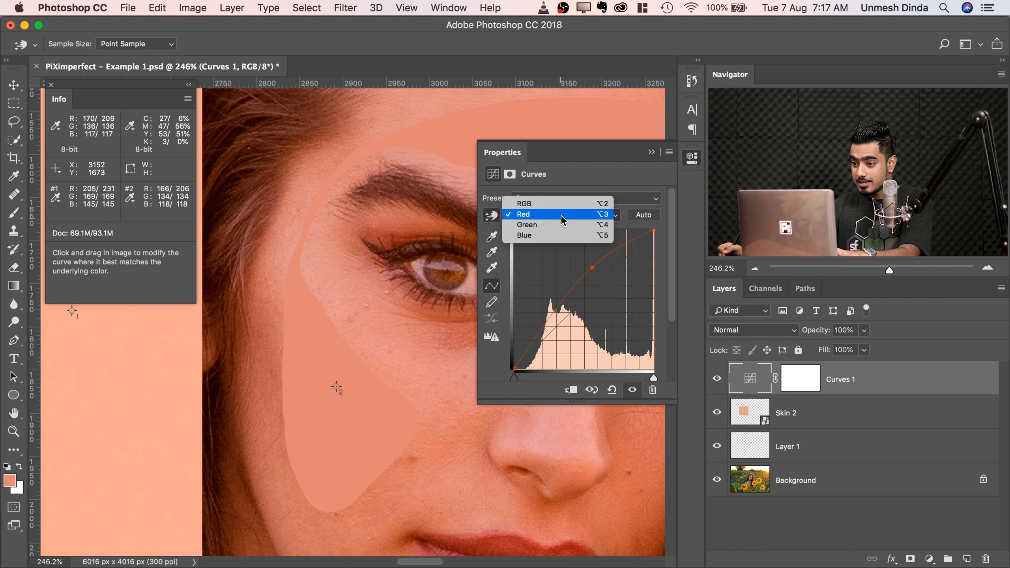
pyautogui.click(554, 225)
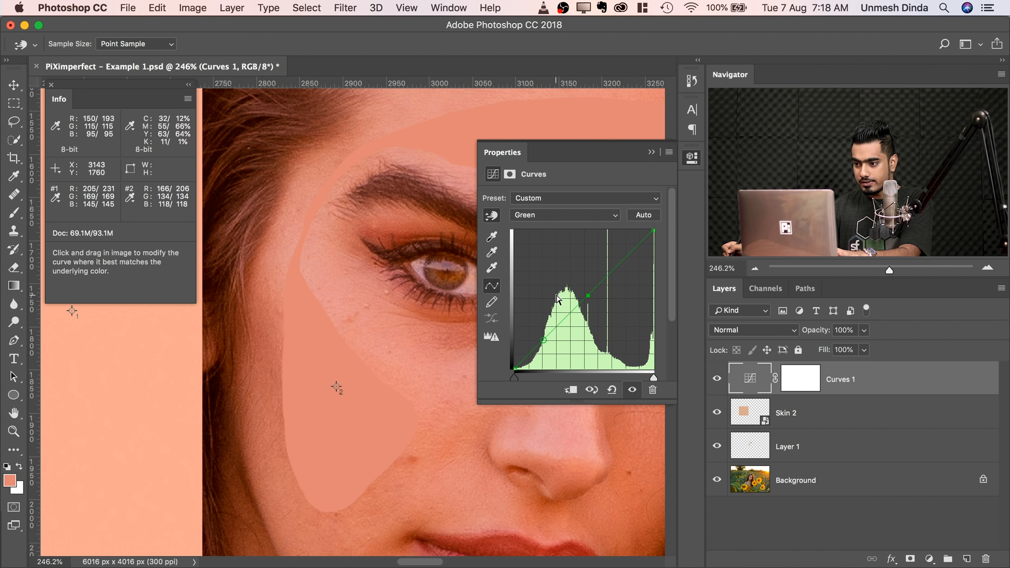
pyautogui.moveTo(587, 294); pyautogui.dragTo(580, 284)
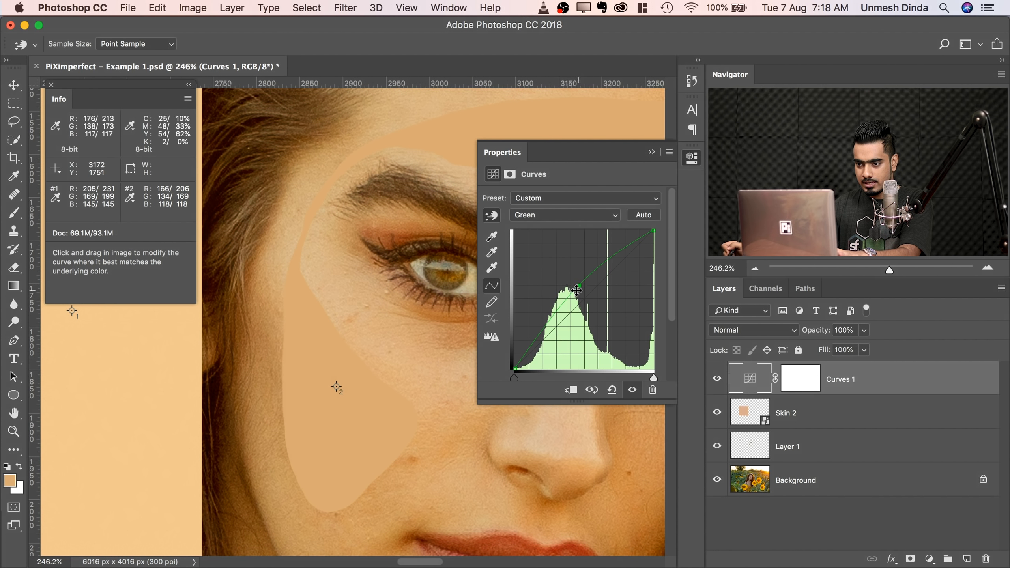
# On the Blue channel curve, raise the skin tone point until the cheek sampler's blue output is 145.
pyautogui.click(543, 218)
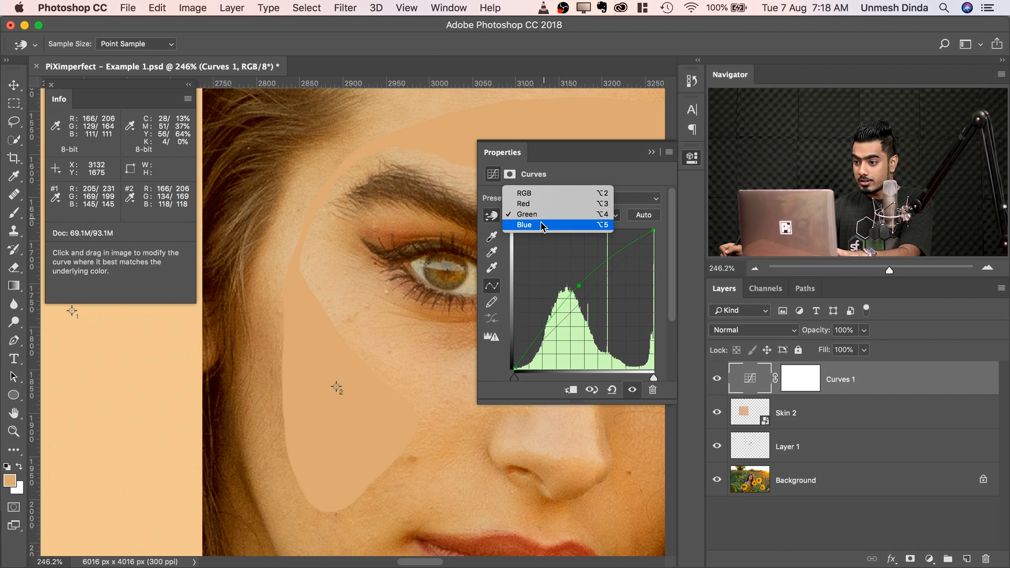
pyautogui.click(544, 226)
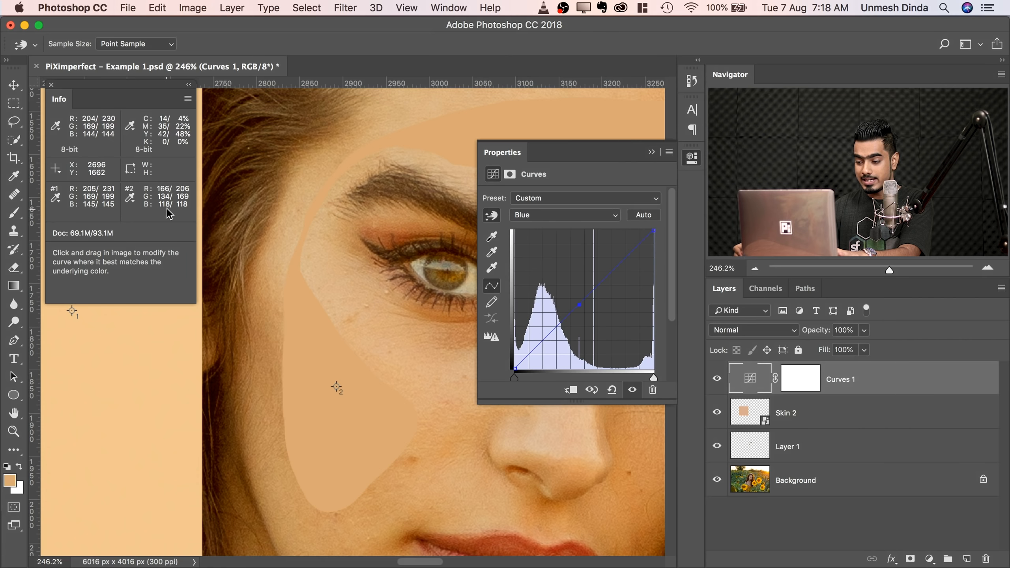
pyautogui.moveTo(579, 304); pyautogui.dragTo(569, 293)
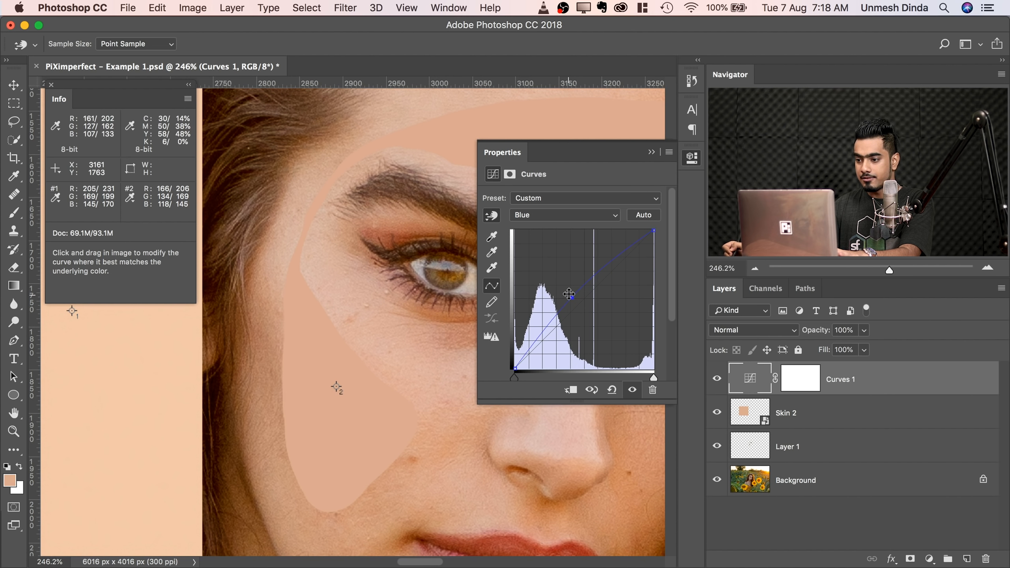
# Return the Curves adjustment to the composite RGB channel and hide the Skin 2 and Layer 1 layers.
pyautogui.press('super+space')
pyautogui.moveTo(396, 281); pyautogui.dragTo(346, 282)
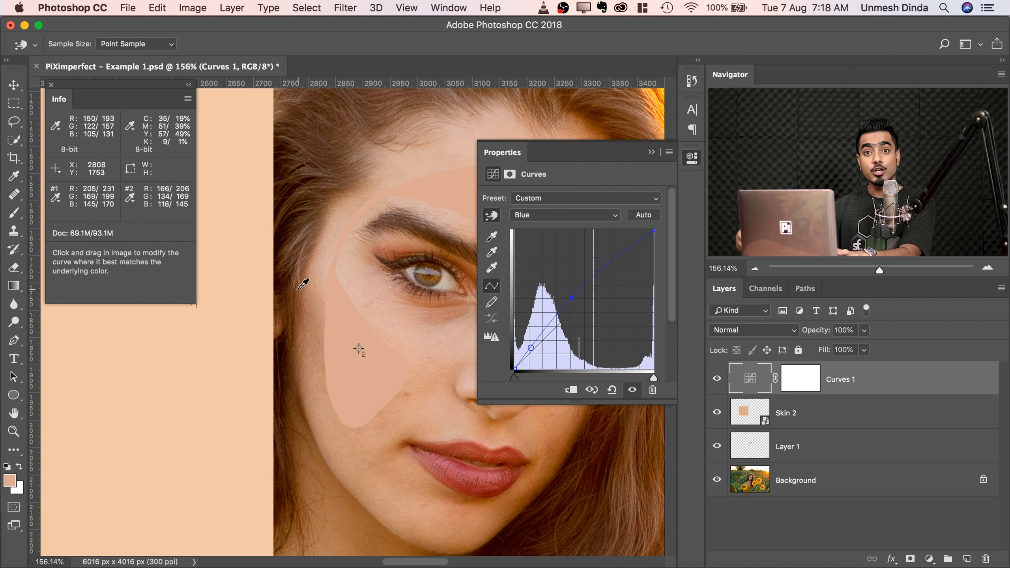
pyautogui.click(564, 215)
pyautogui.click(555, 183)
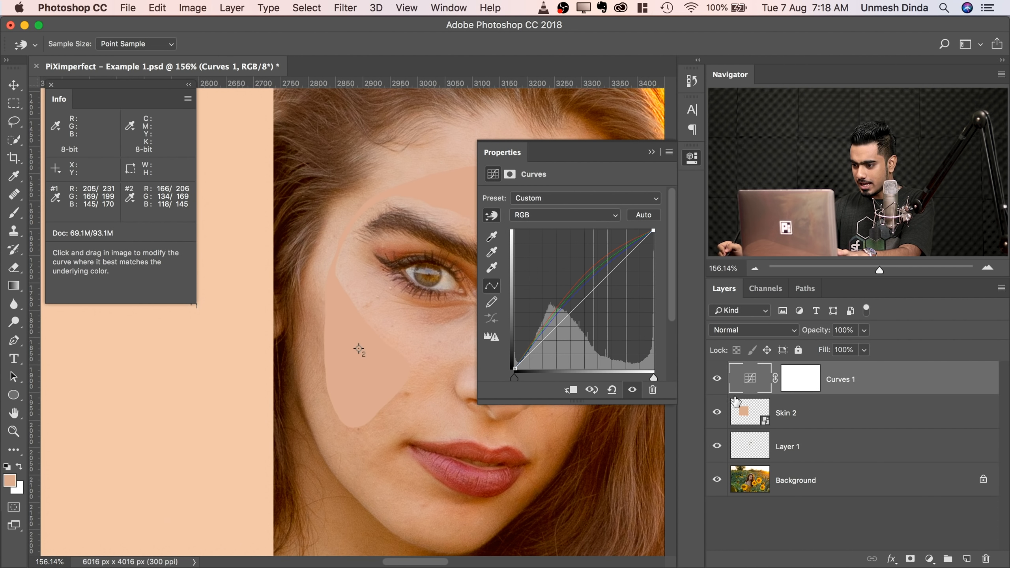
pyautogui.click(717, 413)
pyautogui.click(717, 446)
pyautogui.hscroll(5, 358, 278)
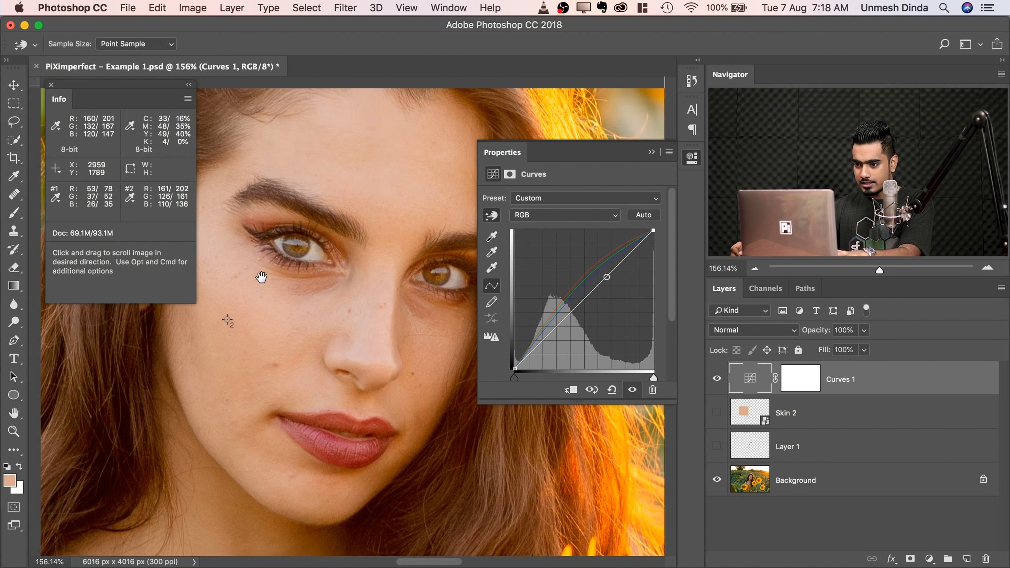
# Lower the middle of the RGB curve slightly to darken the image, and put away the Info and Properties panels.
pyautogui.moveTo(588, 296); pyautogui.dragTo(594, 301)
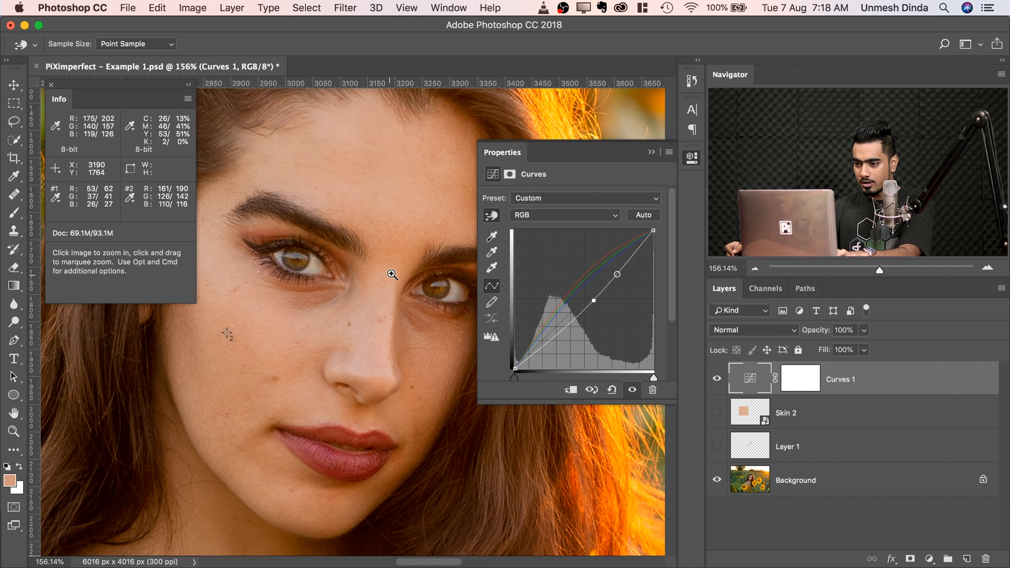
pyautogui.click(50, 85)
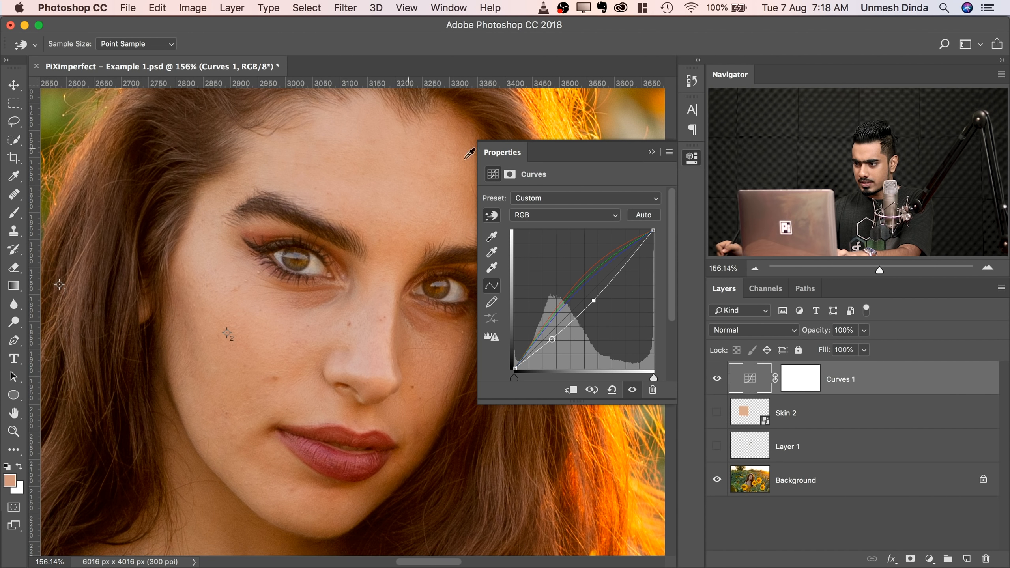
pyautogui.click(651, 152)
# Compare the whole photo with and without the Curves 1 adjustment, leaving the layer visible.
pyautogui.scroll(-6, 444, 203)
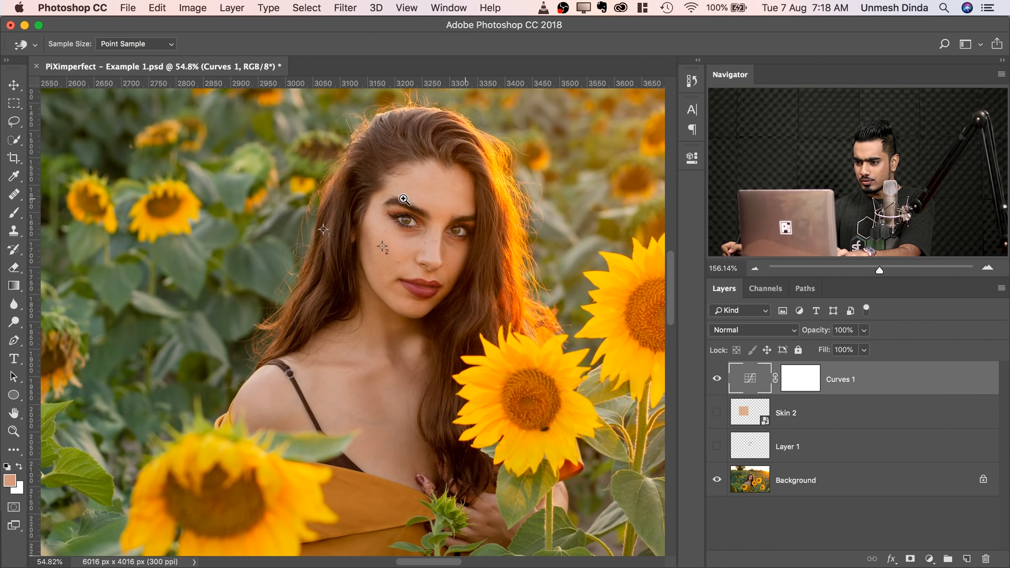
pyautogui.scroll(-4, 517, 203)
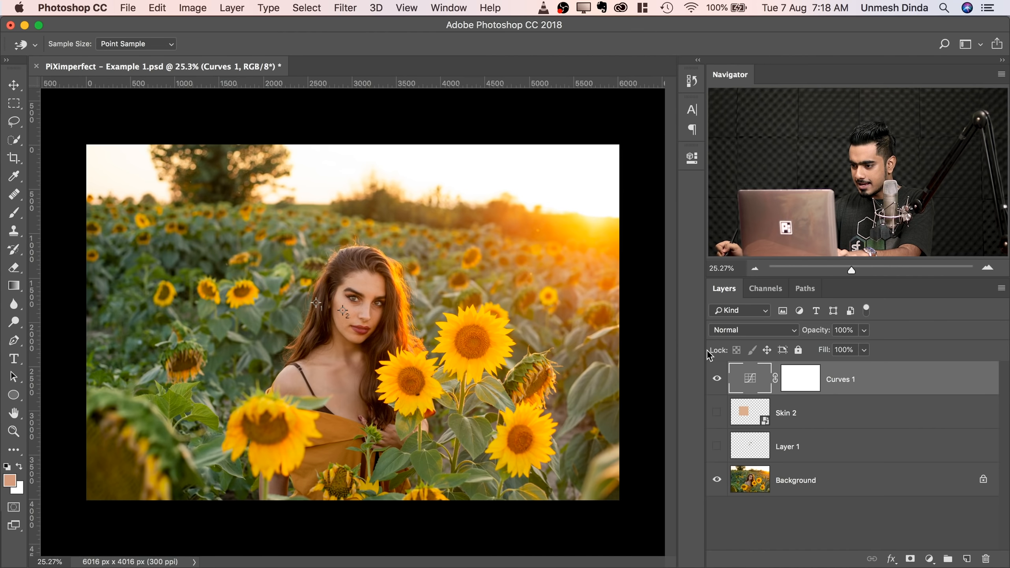
pyautogui.click(717, 379)
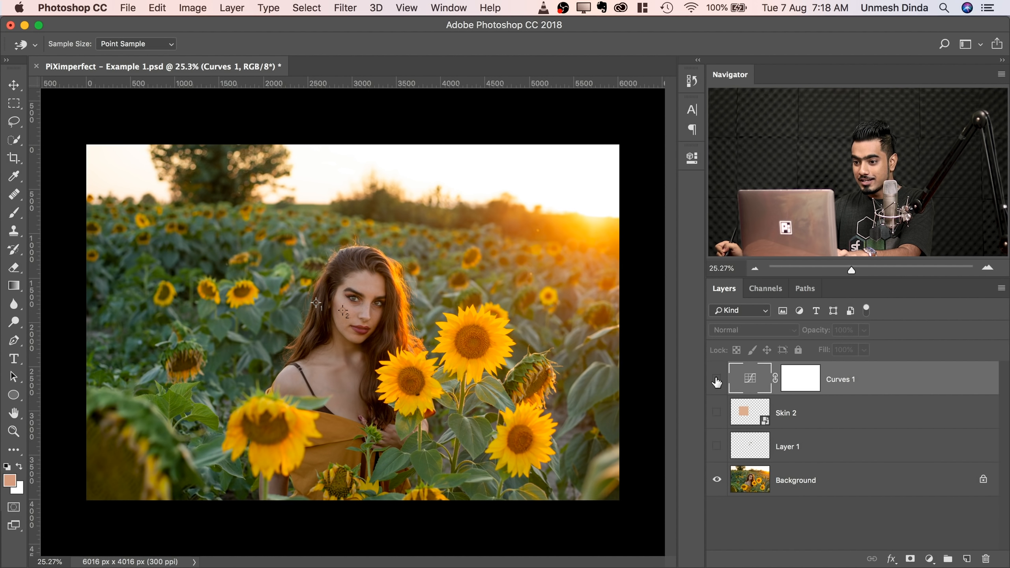
pyautogui.click(717, 379)
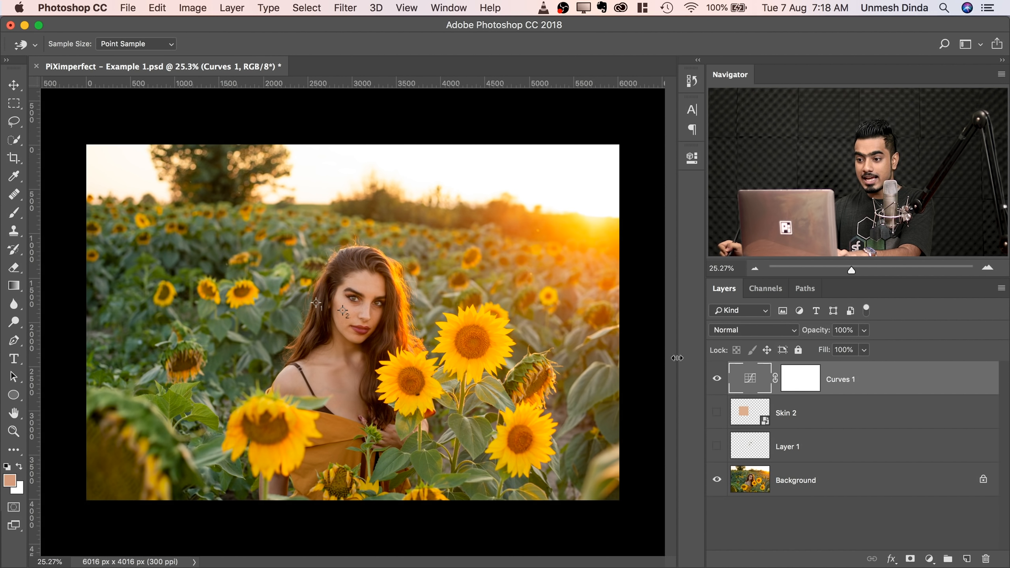
# Switch to the Move tool and add a Hue/Saturation adjustment layer above Curves 1 with Saturation set to -16.
pyautogui.click(17, 86)
pyautogui.moveTo(407, 303); pyautogui.dragTo(477, 301)
pyautogui.moveTo(373, 309); pyautogui.dragTo(460, 296)
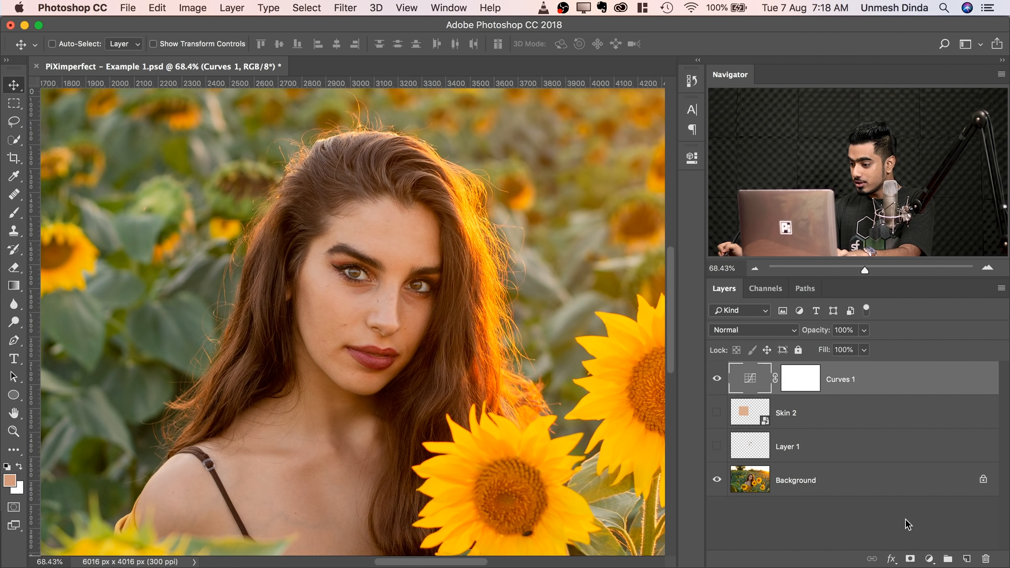
pyautogui.click(929, 559)
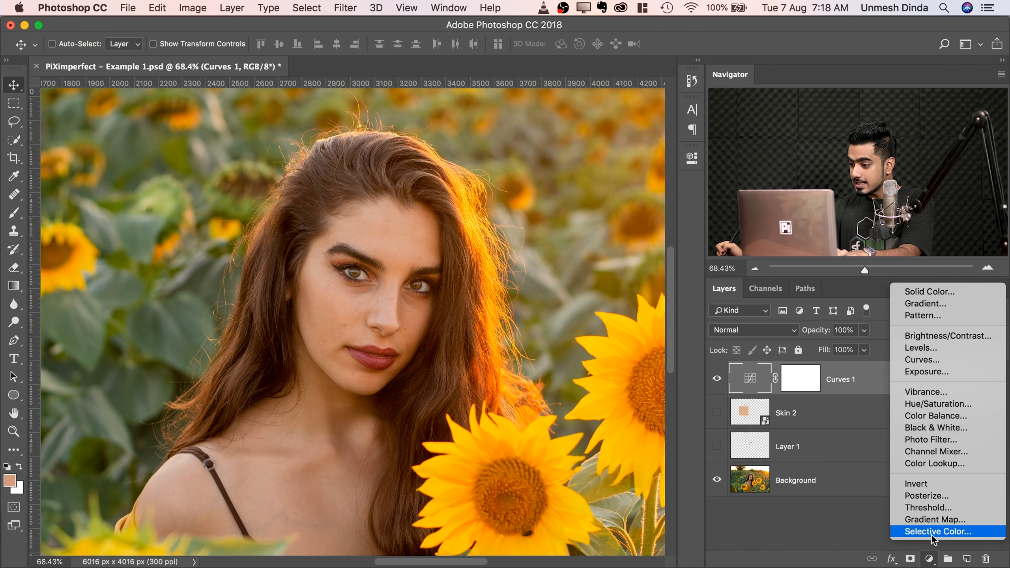
pyautogui.click(937, 404)
pyautogui.moveTo(571, 276); pyautogui.dragTo(558, 277)
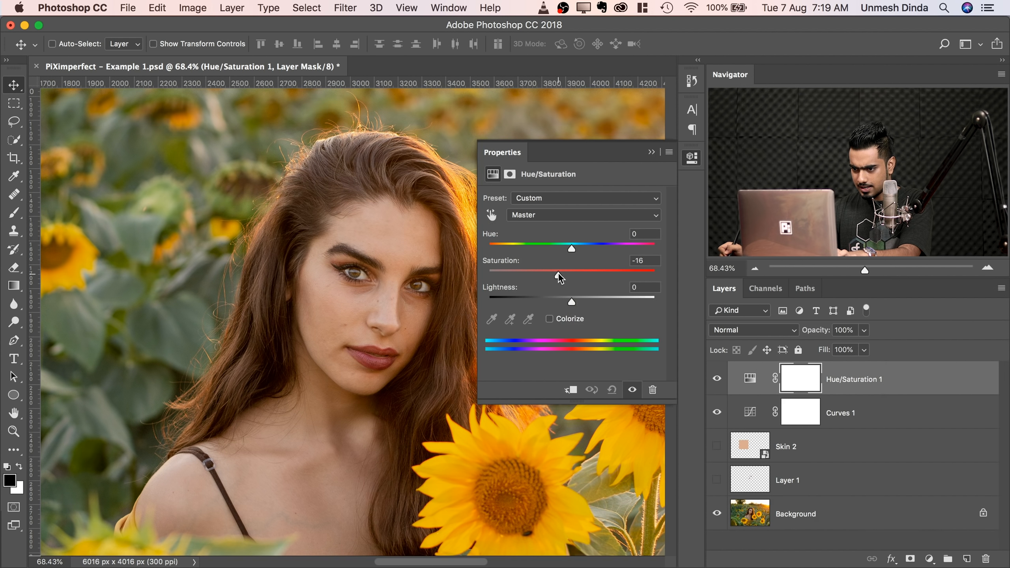
pyautogui.click(650, 151)
# Fit the whole photo in view and group the Hue/Saturation 1 and Curves 1 adjustment layers together.
pyautogui.scroll(-5, 541, 241)
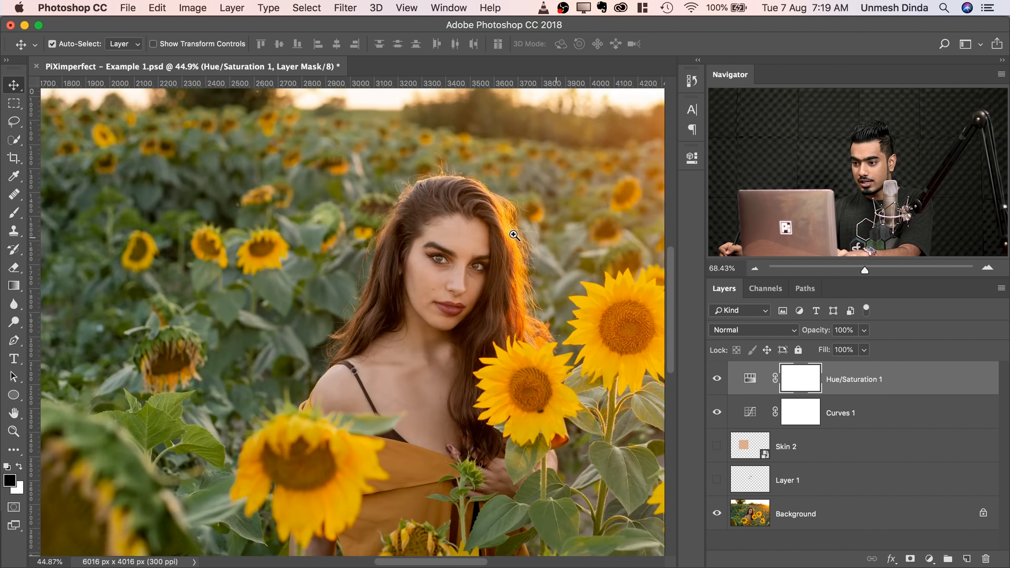
pyautogui.press('super+0')
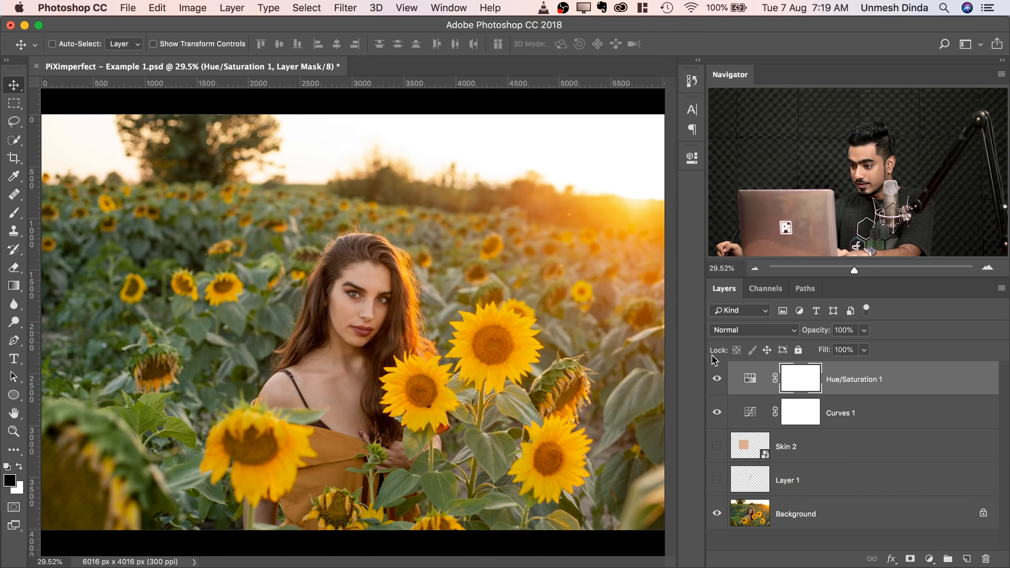
pyautogui.keyDown('super'); pyautogui.click(876, 409); pyautogui.keyUp('super')
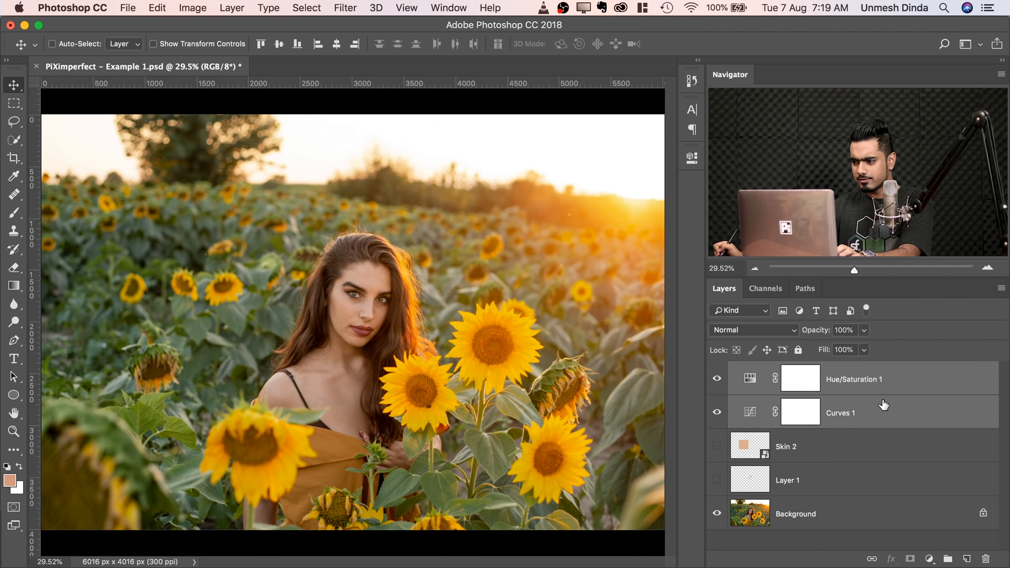
pyautogui.click(884, 413)
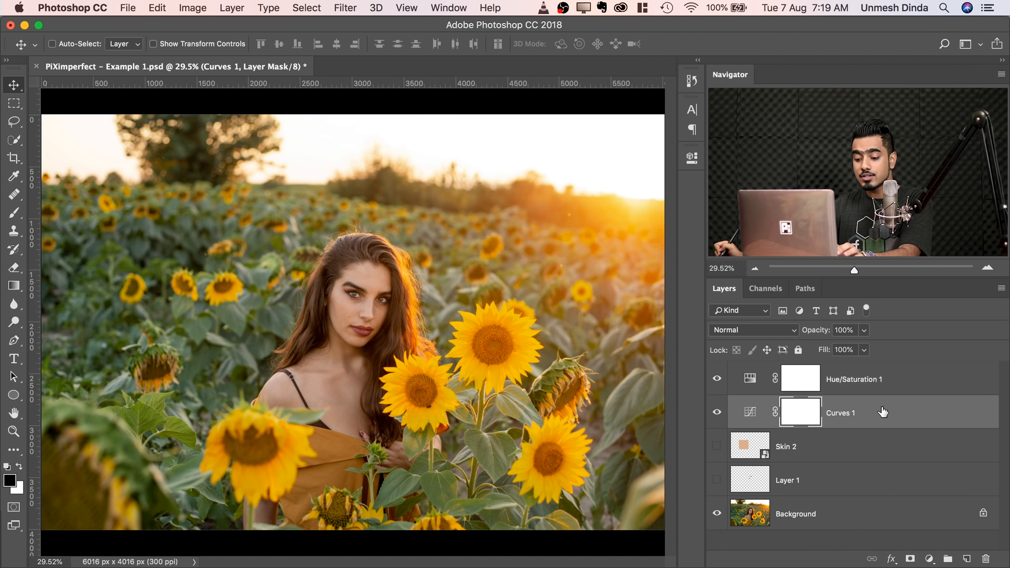
pyautogui.keyDown('super'); pyautogui.click(888, 379); pyautogui.keyUp('super')
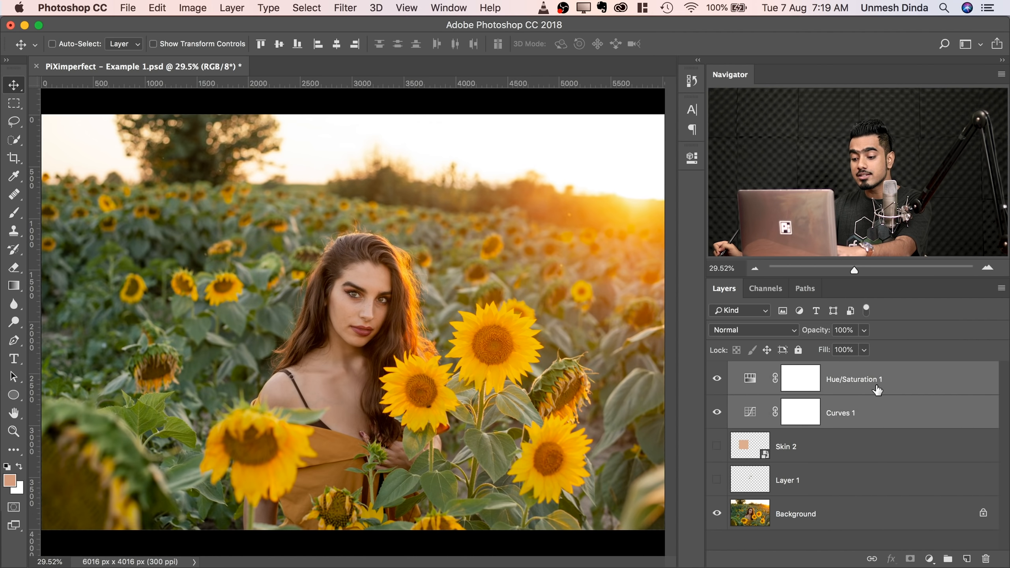
pyautogui.press('super')
pyautogui.press('super+g')
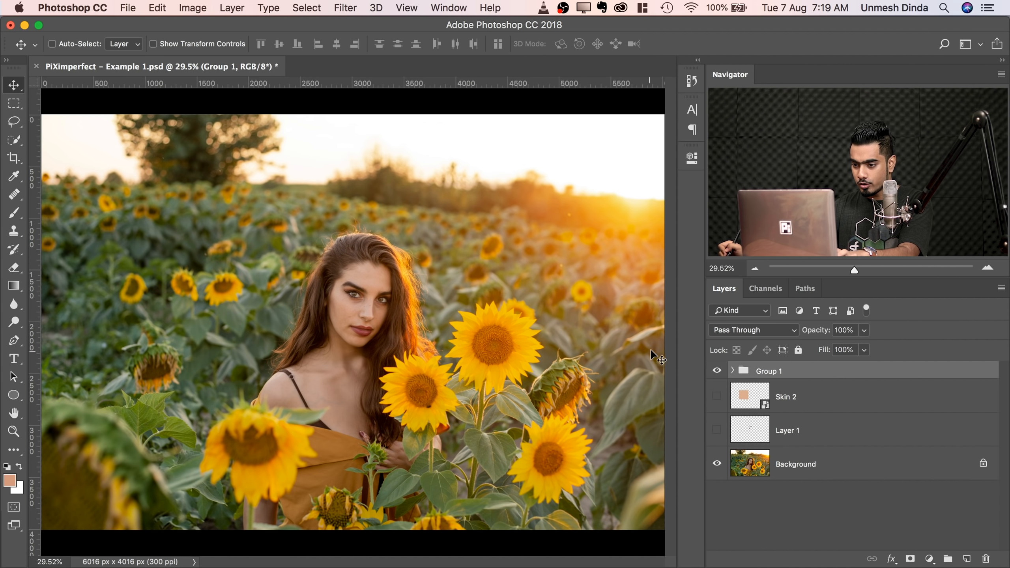
# Compare the photo with and without the adjustment group, leaving it visible, and look closely at the face.
pyautogui.click(717, 372)
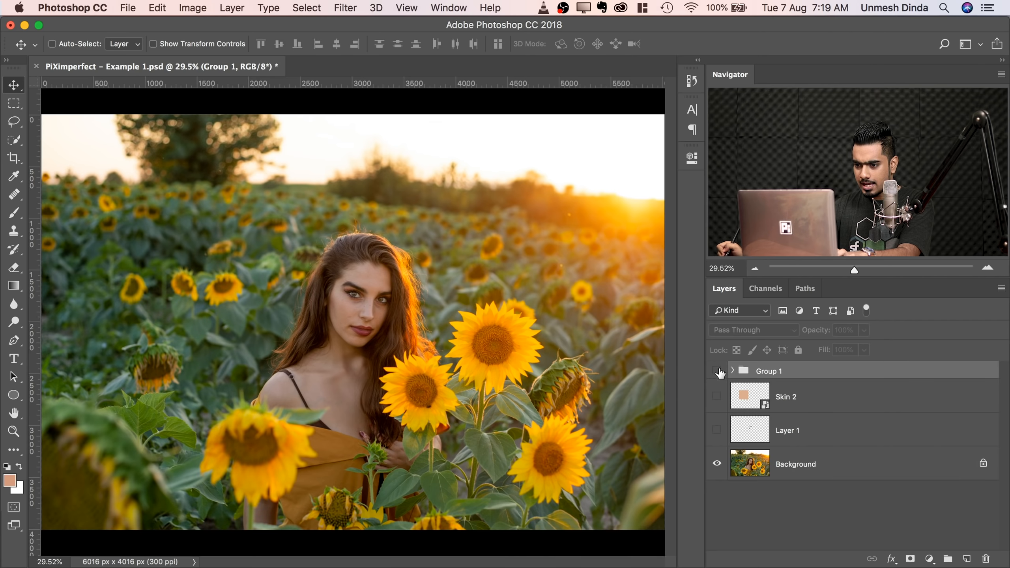
pyautogui.click(717, 371)
pyautogui.moveTo(433, 328); pyautogui.dragTo(447, 335)
pyautogui.moveTo(350, 312); pyautogui.dragTo(436, 311)
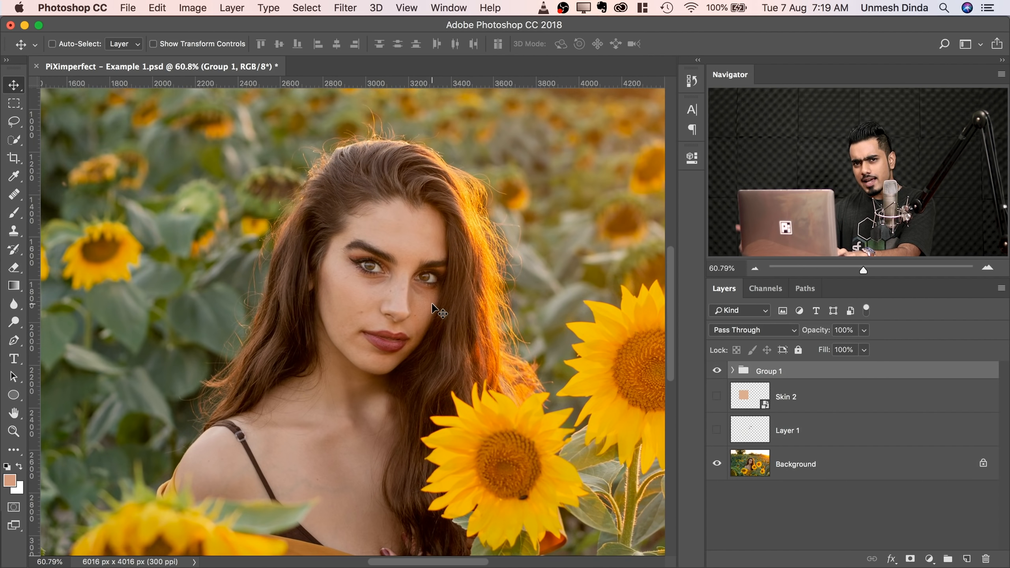
# Expand the adjustment group and pull the middle of the Curves 1 RGB curve slightly lower to darken the image.
pyautogui.click(732, 371)
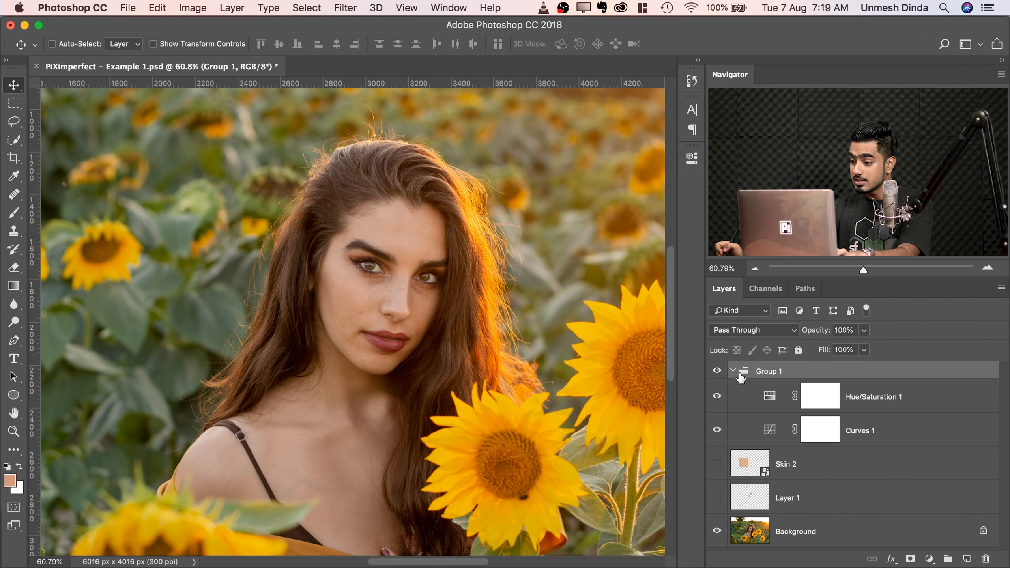
pyautogui.click(771, 396)
pyautogui.doubleClick(770, 430)
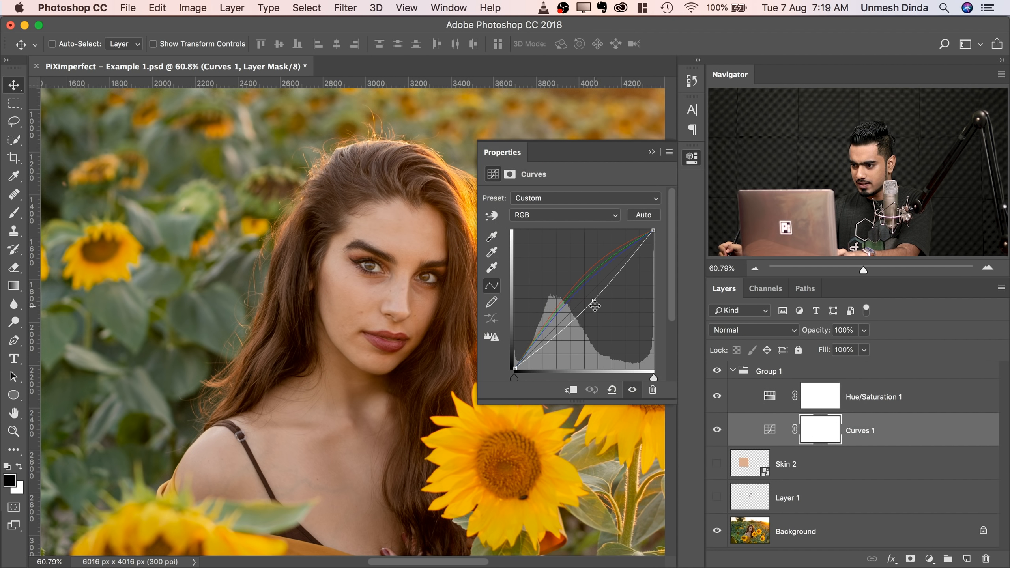
pyautogui.moveTo(596, 300); pyautogui.dragTo(596, 303)
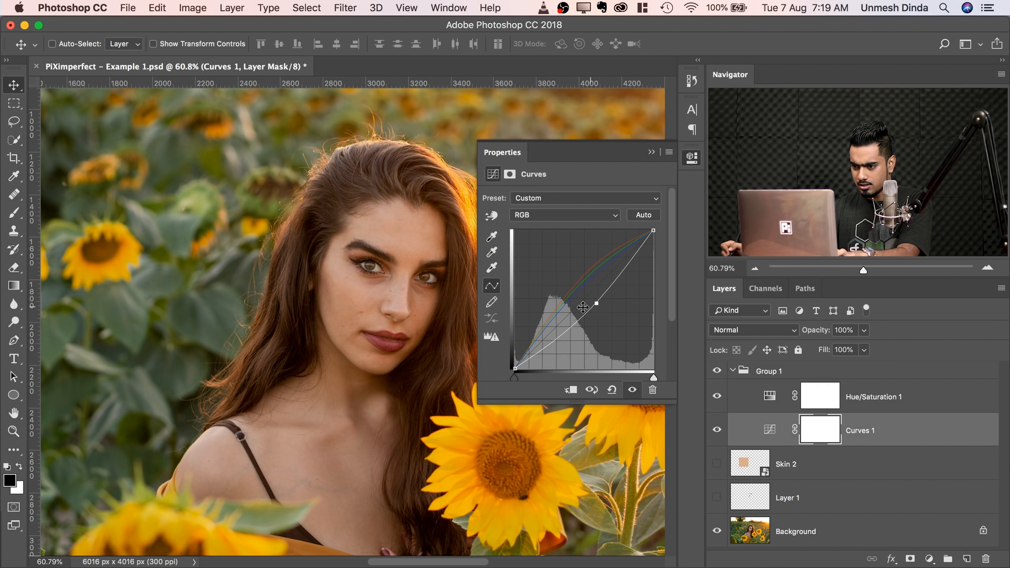
pyautogui.moveTo(391, 277); pyautogui.dragTo(326, 277)
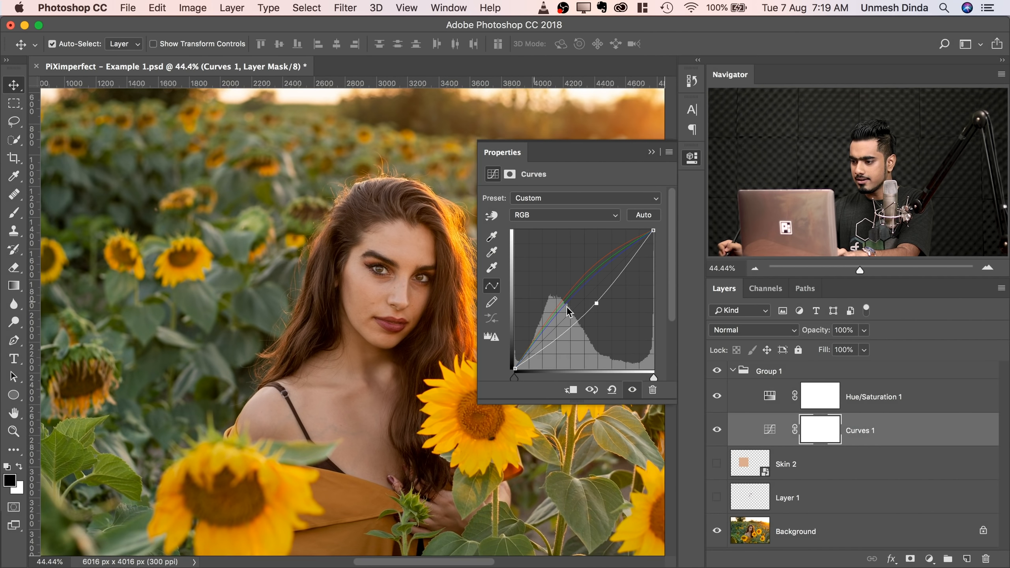
# Put away the Curves properties and compare the close-up and the whole photo with and without the adjustment group.
pyautogui.click(716, 369)
pyautogui.click(715, 370)
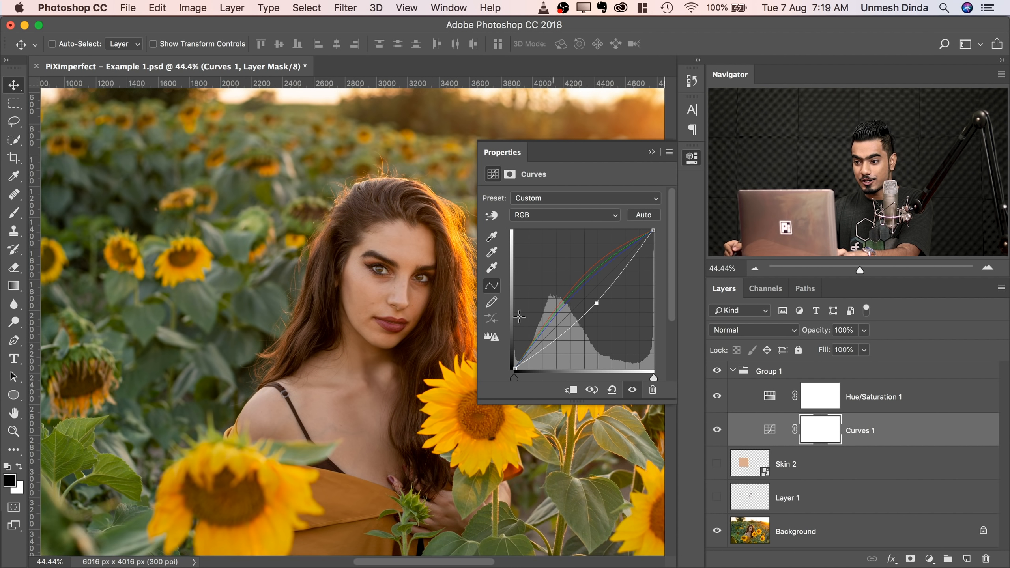
pyautogui.click(652, 154)
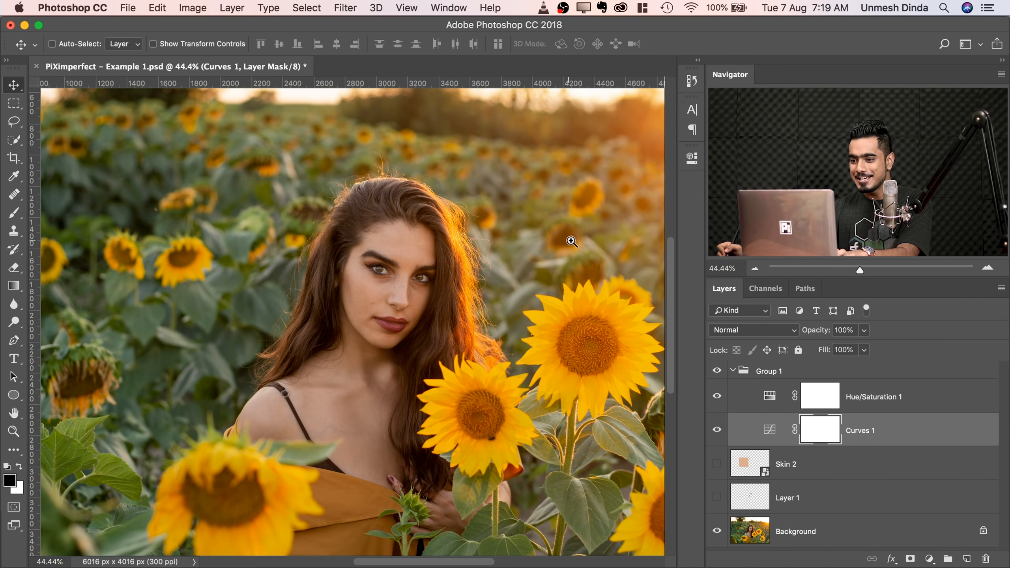
pyautogui.moveTo(532, 236); pyautogui.dragTo(485, 226)
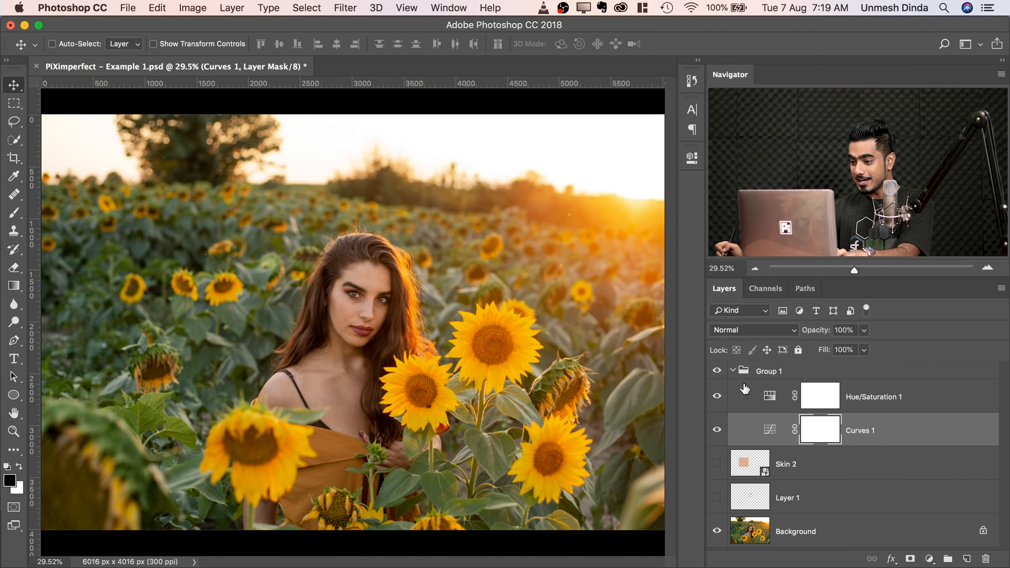
pyautogui.click(715, 370)
pyautogui.click(716, 372)
pyautogui.click(716, 372)
pyautogui.click(715, 373)
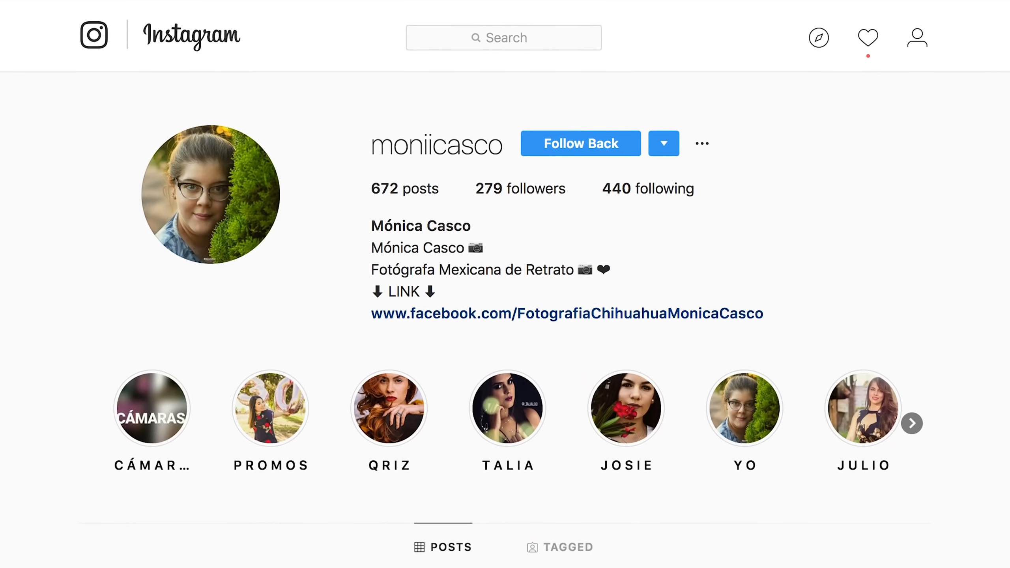
# Look through the portrait posts on the photographer's Instagram profile.
pyautogui.scroll(-10, 505, 318)
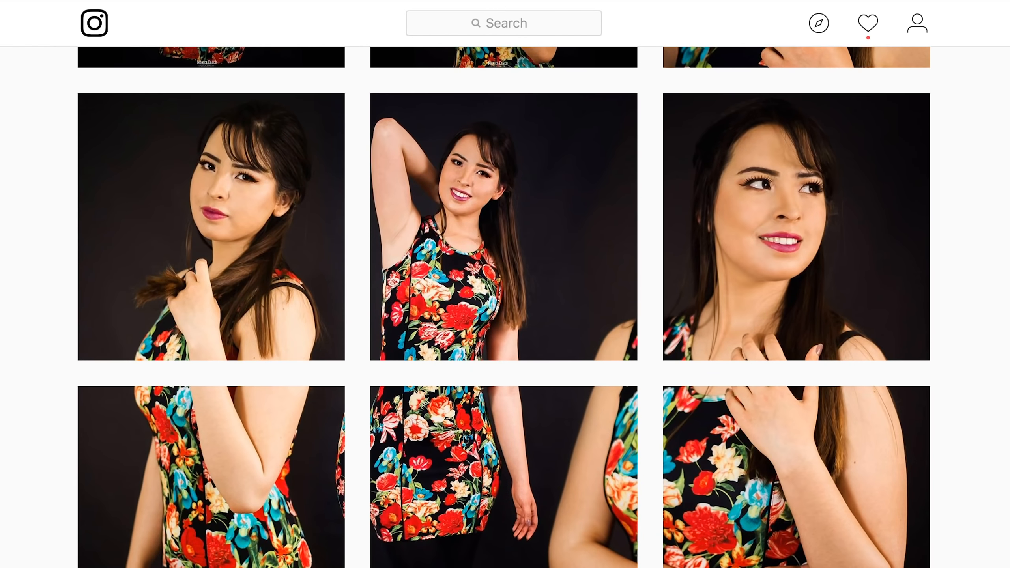
pyautogui.scroll(-15, 504, 306)
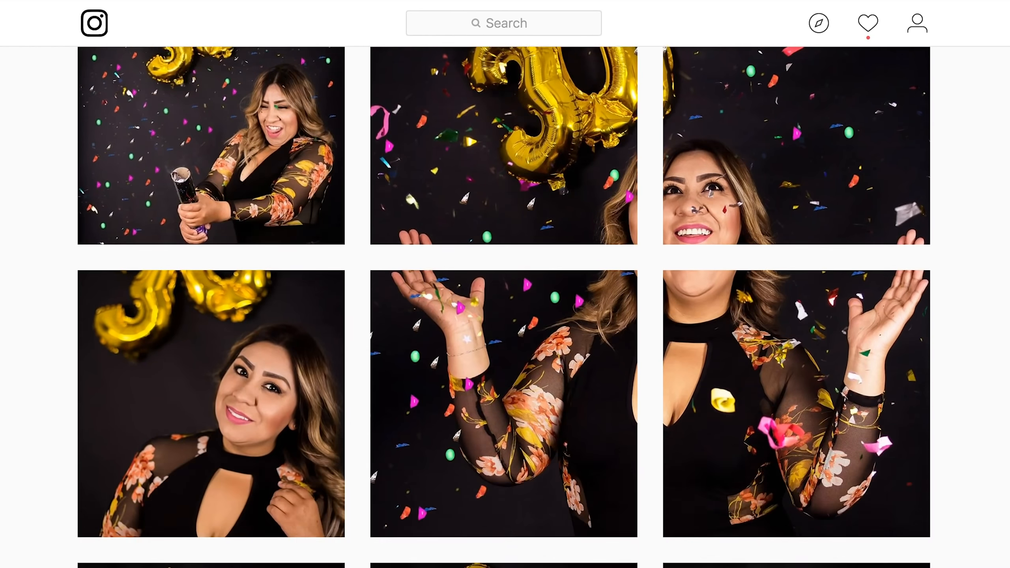
pyautogui.scroll(-12, 505, 306)
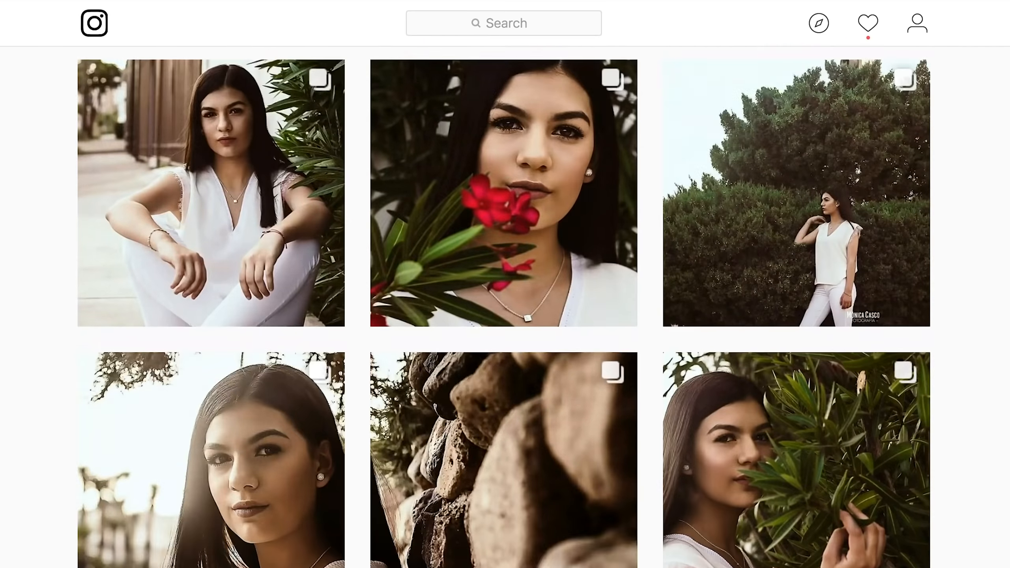
pyautogui.scroll(-6, 505, 306)
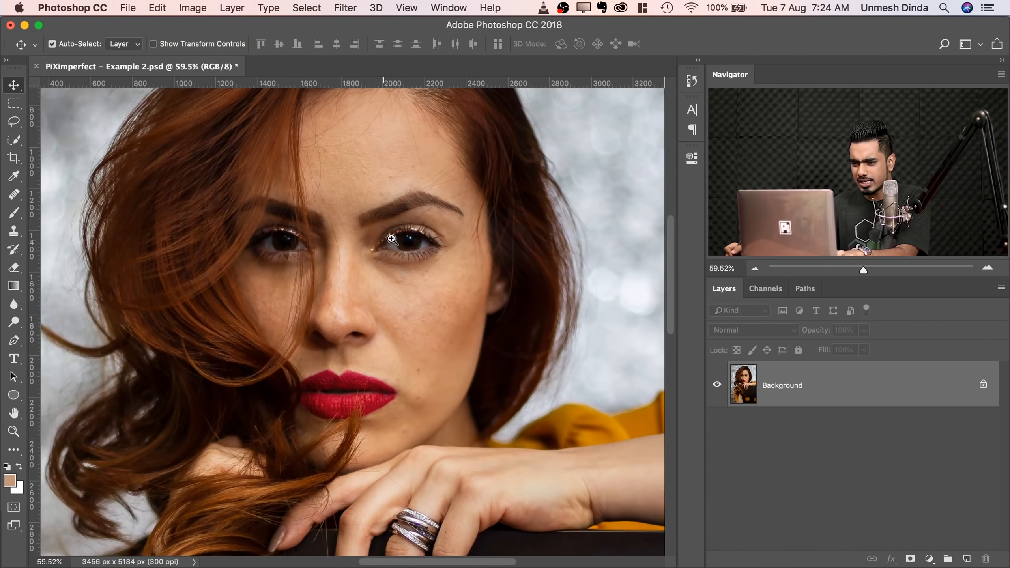
pyautogui.scroll(3, 437, 246)
pyautogui.scroll(-2, 442, 246)
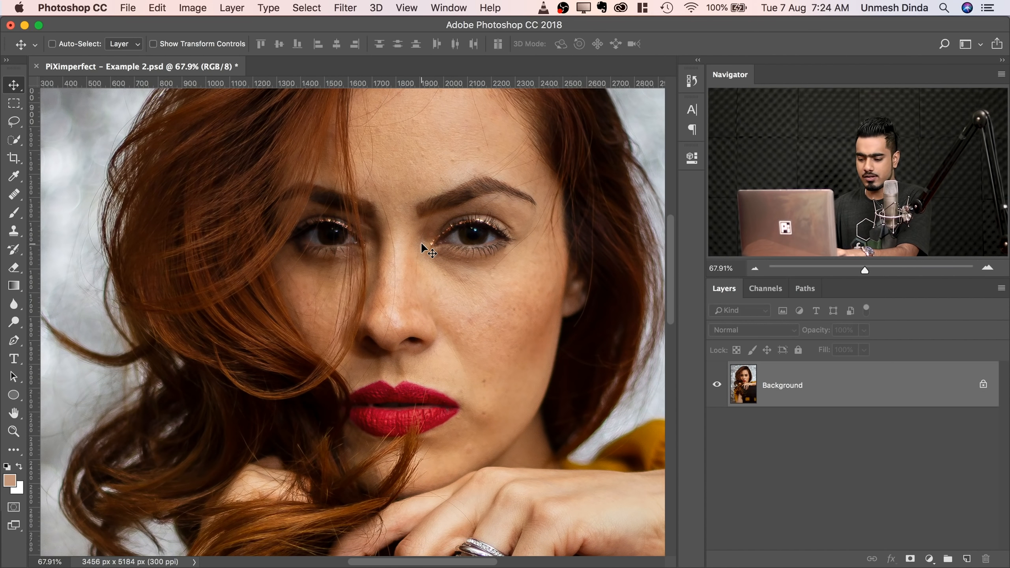
pyautogui.scroll(-2, 401, 282)
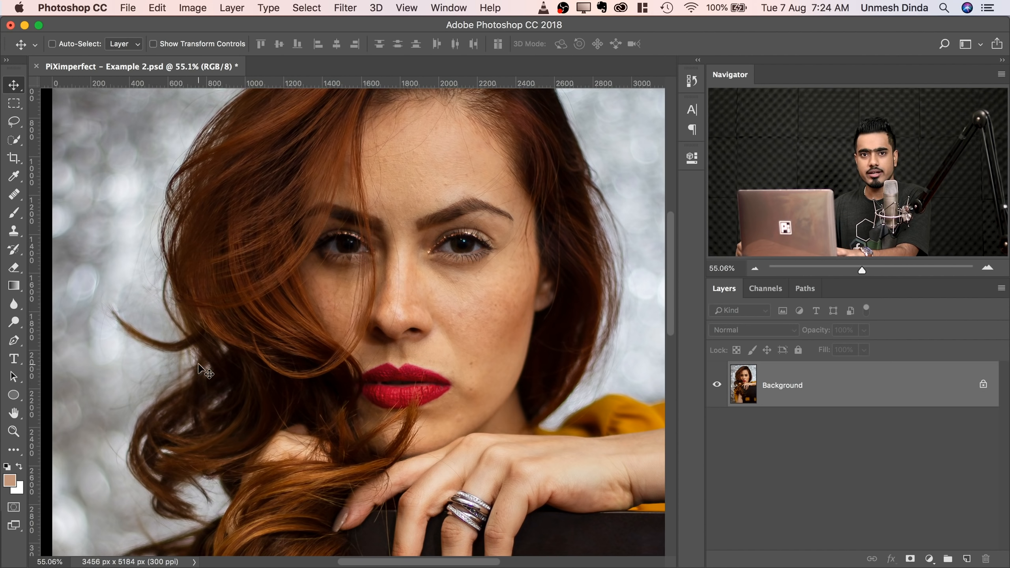
pyautogui.scroll(2, 327, 331)
pyautogui.hscroll(-1, 327, 331)
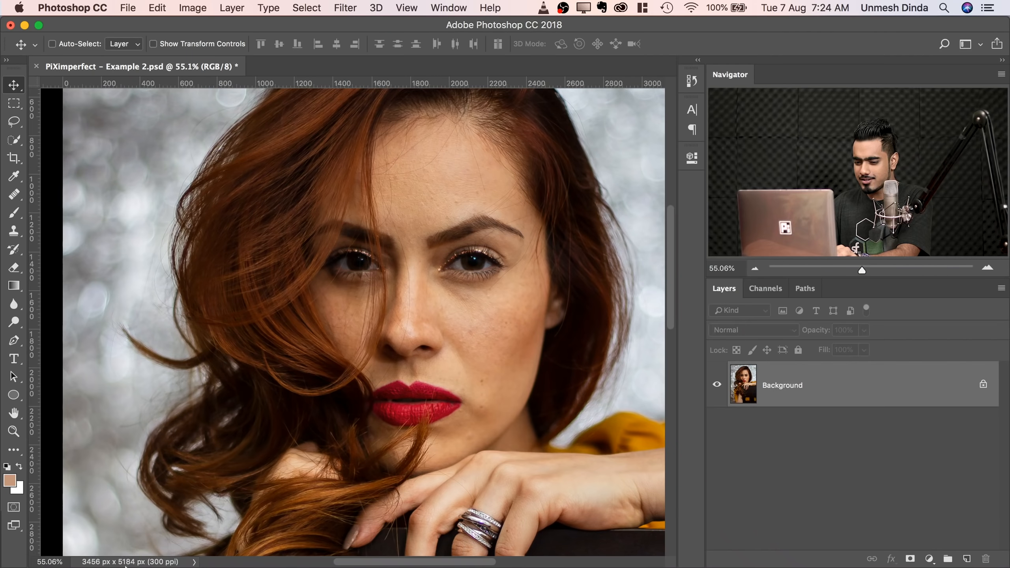
# Switch to Finder and place Skin Color Palette.png from the Desktop's Skin Palette folder into the Example 2 document.
pyautogui.moveTo(105, 551)
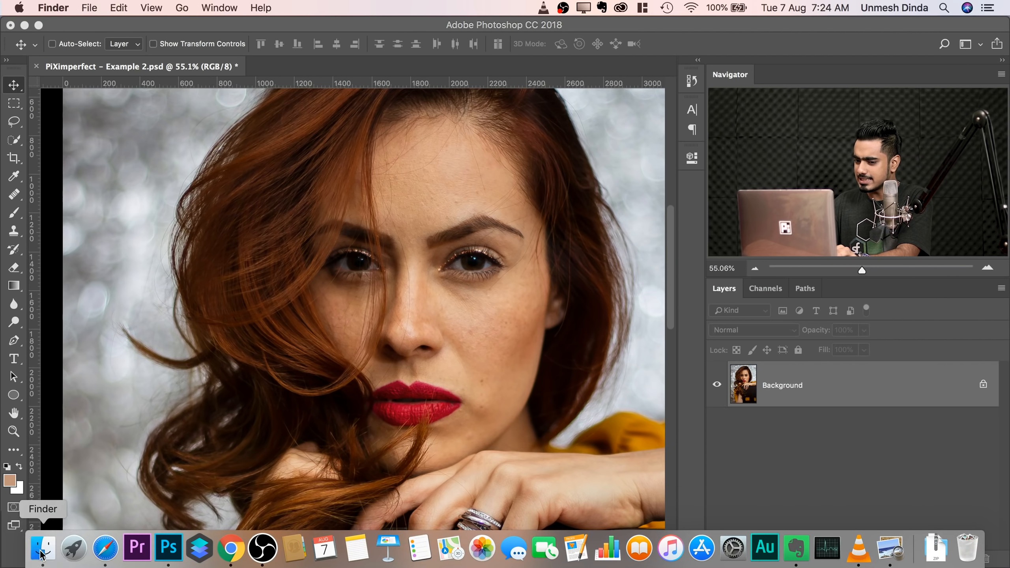
pyautogui.click(41, 552)
pyautogui.click(554, 200)
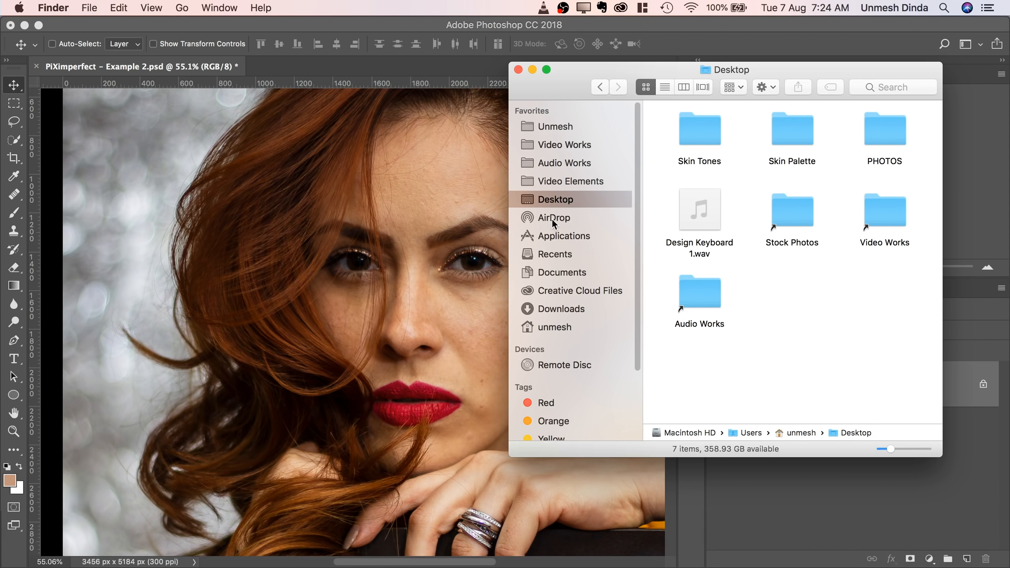
pyautogui.doubleClick(795, 135)
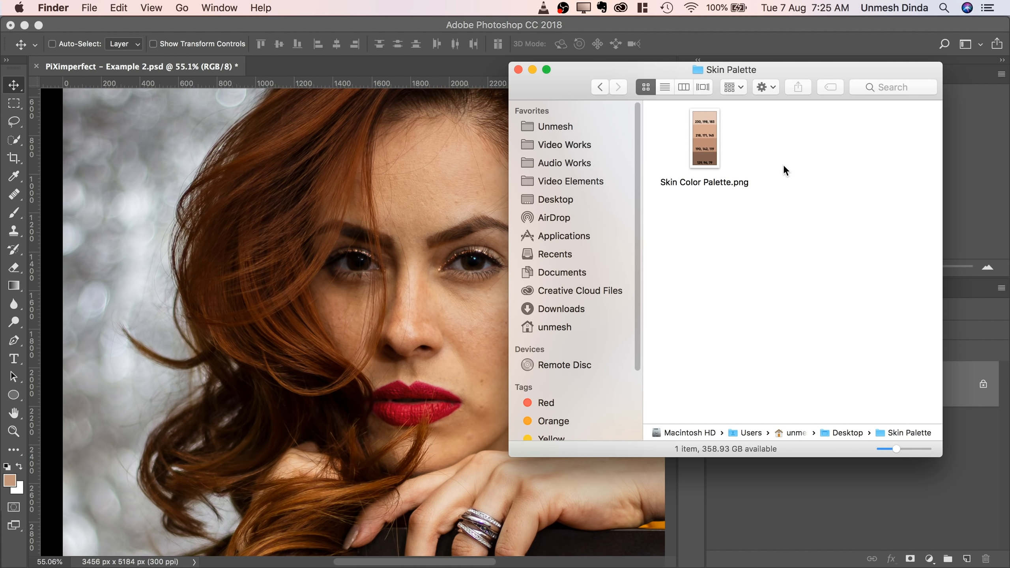
pyautogui.moveTo(703, 138); pyautogui.dragTo(205, 243)
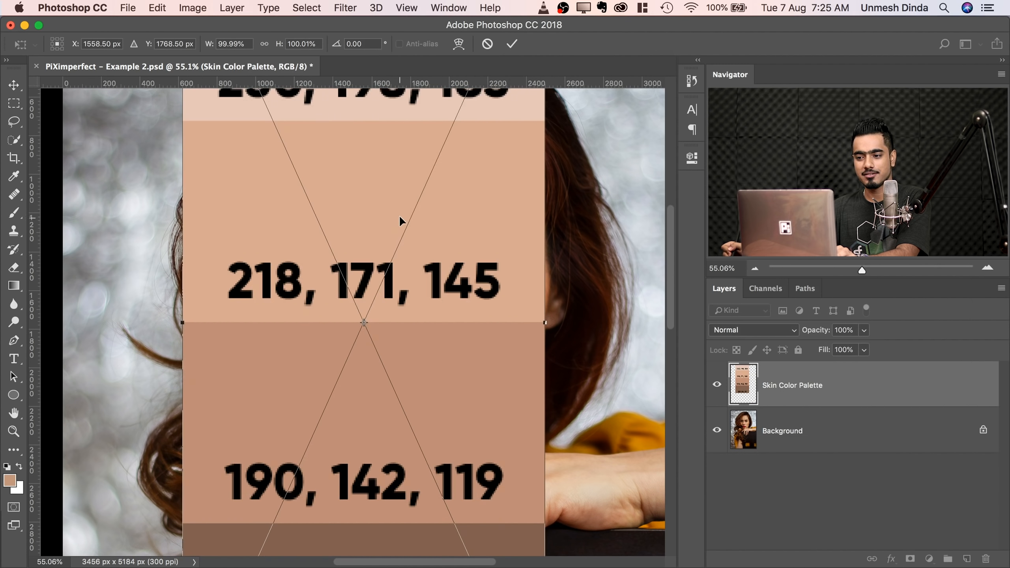
# Scale the skin colour palette down, place it over the hair beside the woman's face, and commit the placement.
pyautogui.moveTo(425, 204); pyautogui.dragTo(387, 203)
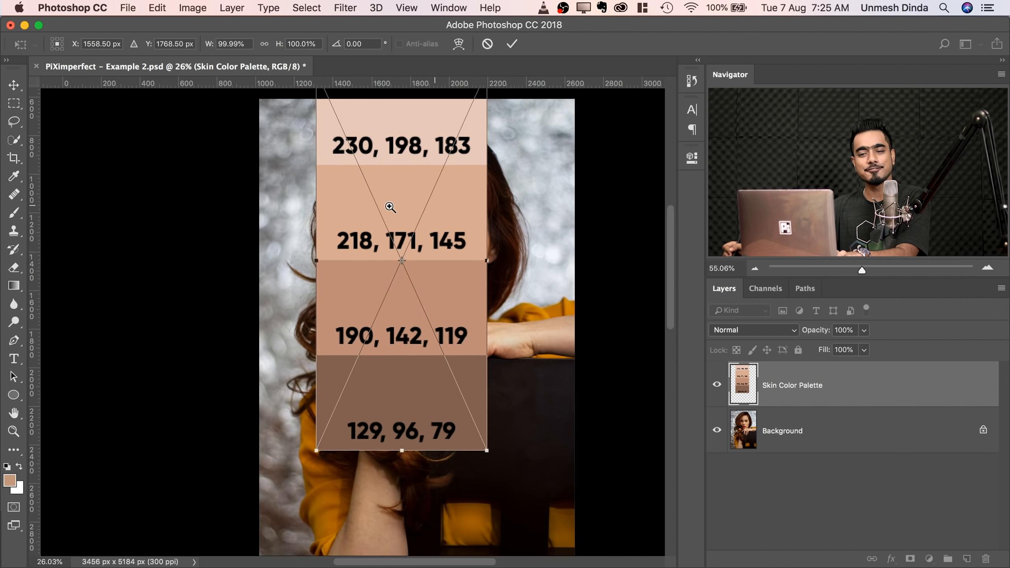
pyautogui.moveTo(476, 459); pyautogui.dragTo(433, 337)
pyautogui.moveTo(414, 232); pyautogui.dragTo(318, 237)
pyautogui.press('Return')
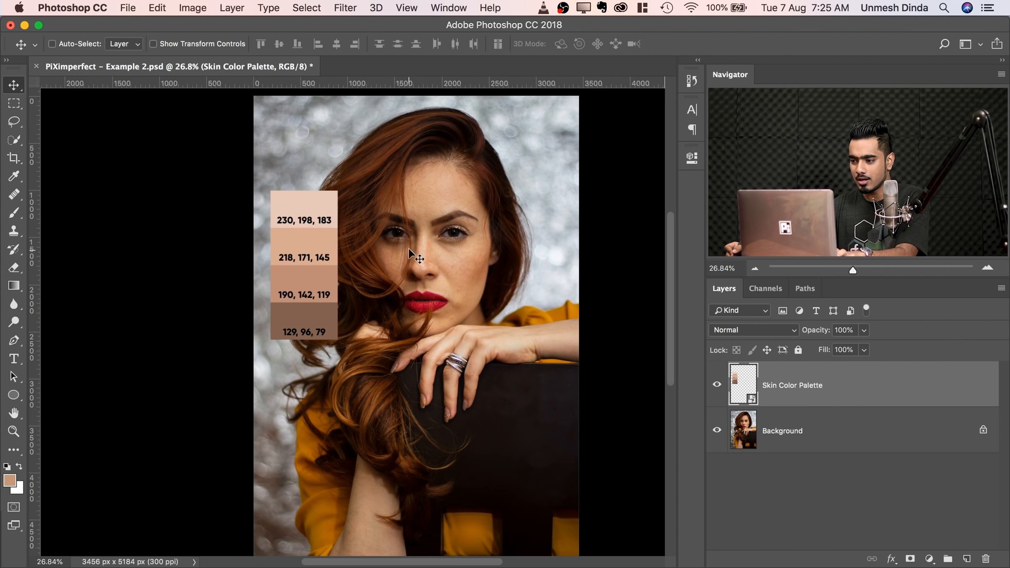
# On the Background layer, outline a freehand Lasso selection running over the woman's unobstructed cheek, along the temple and across the forehead.
pyautogui.scroll(10, 408, 247)
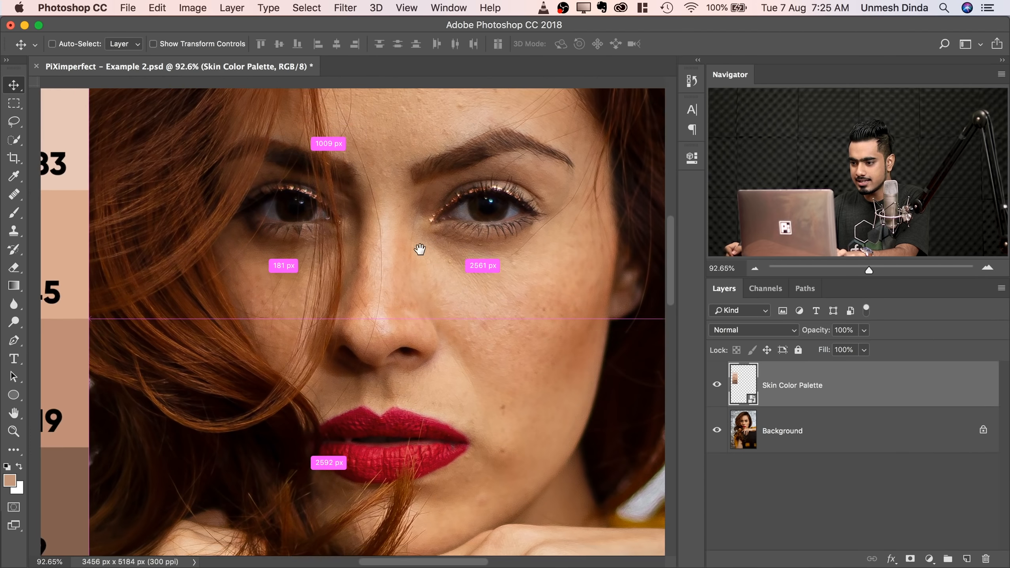
pyautogui.moveTo(420, 249); pyautogui.dragTo(385, 274)
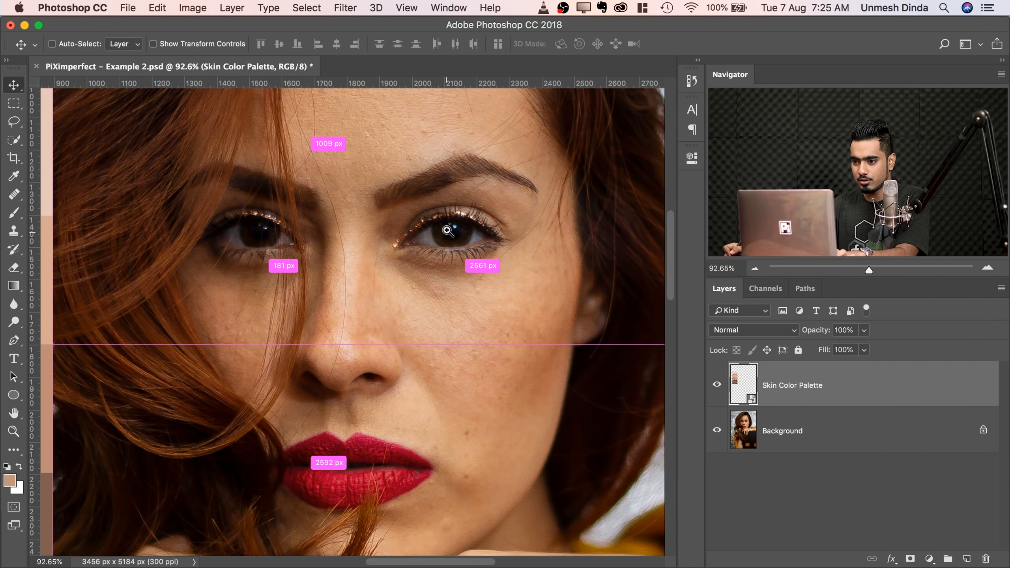
pyautogui.scroll(1, 385, 274)
pyautogui.moveTo(455, 220); pyautogui.dragTo(416, 266)
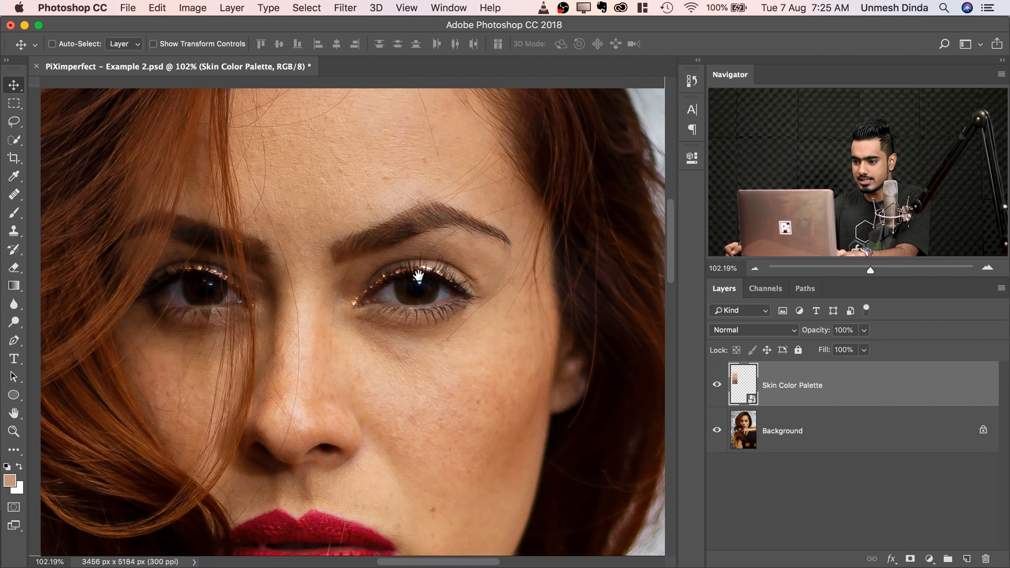
pyautogui.press('super+r')
pyautogui.click(850, 432)
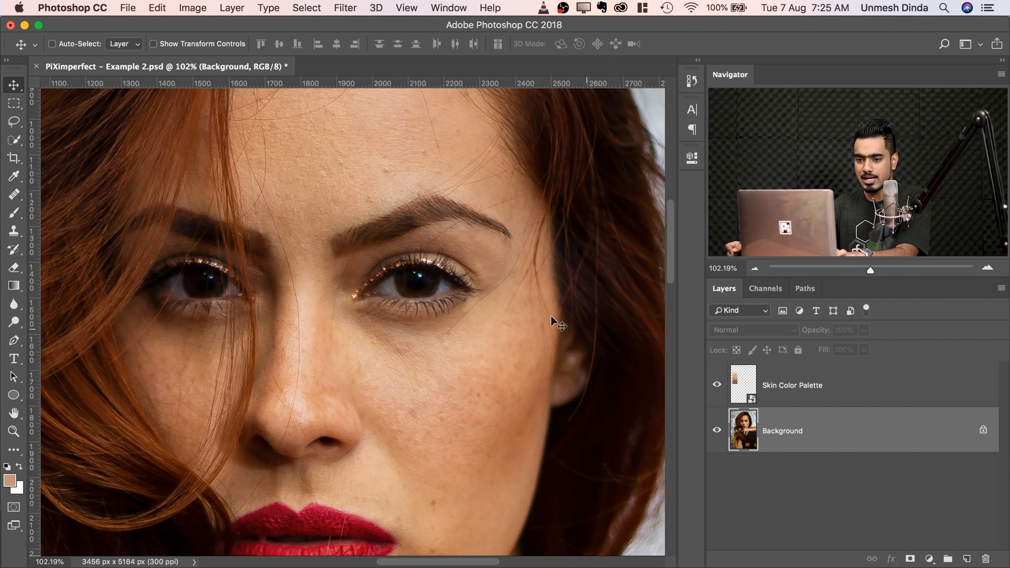
pyautogui.click(13, 122)
pyautogui.moveTo(296, 278); pyautogui.dragTo(280, 245)
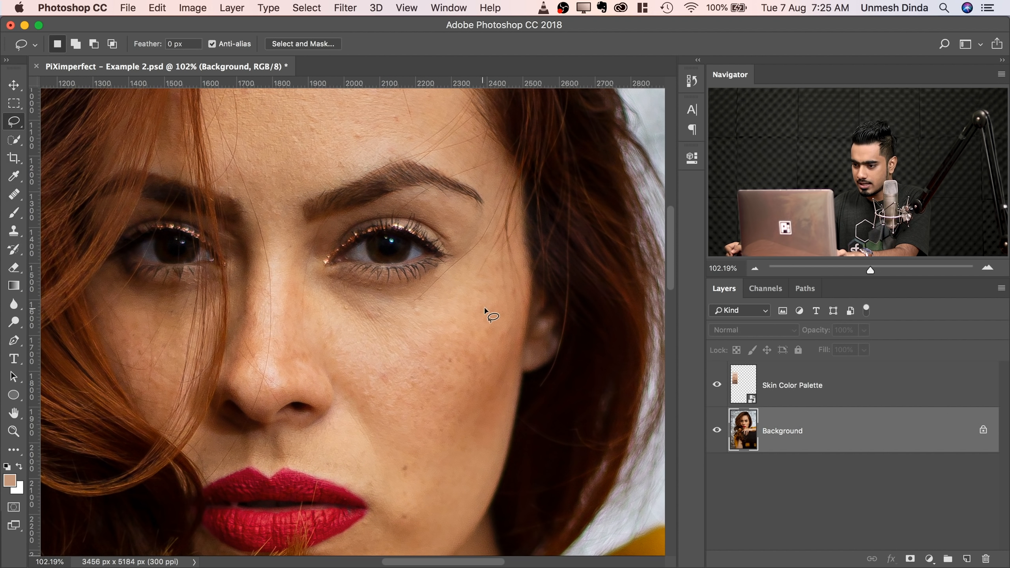
pyautogui.moveTo(489, 303)
pyautogui.mouseDown()
pyautogui.moveTo(418, 342)
pyautogui.moveTo(362, 372)
pyautogui.mouseUp()
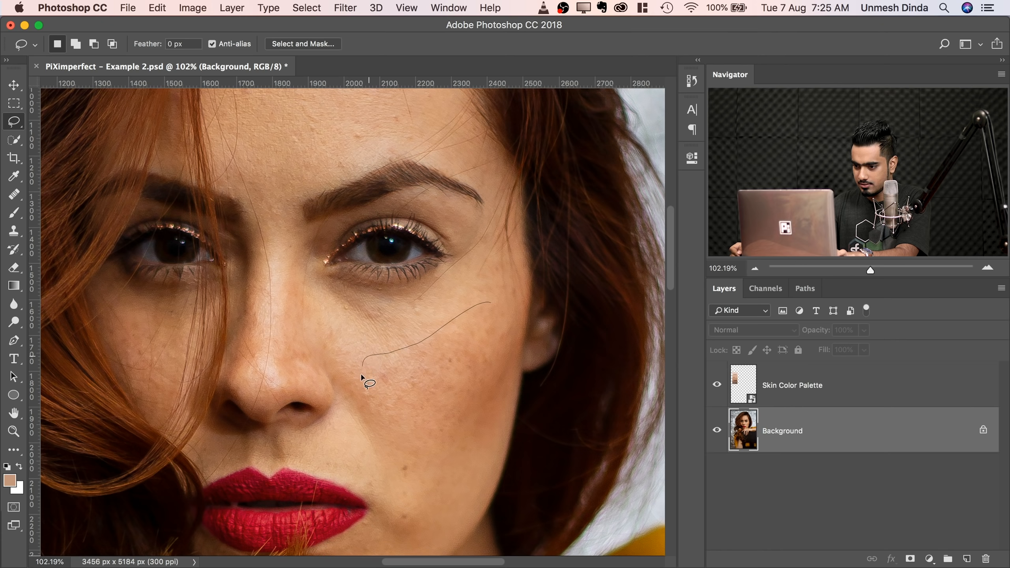
pyautogui.moveTo(410, 473)
pyautogui.mouseDown()
pyautogui.moveTo(437, 480)
pyautogui.moveTo(458, 461)
pyautogui.moveTo(453, 412)
pyautogui.mouseUp()
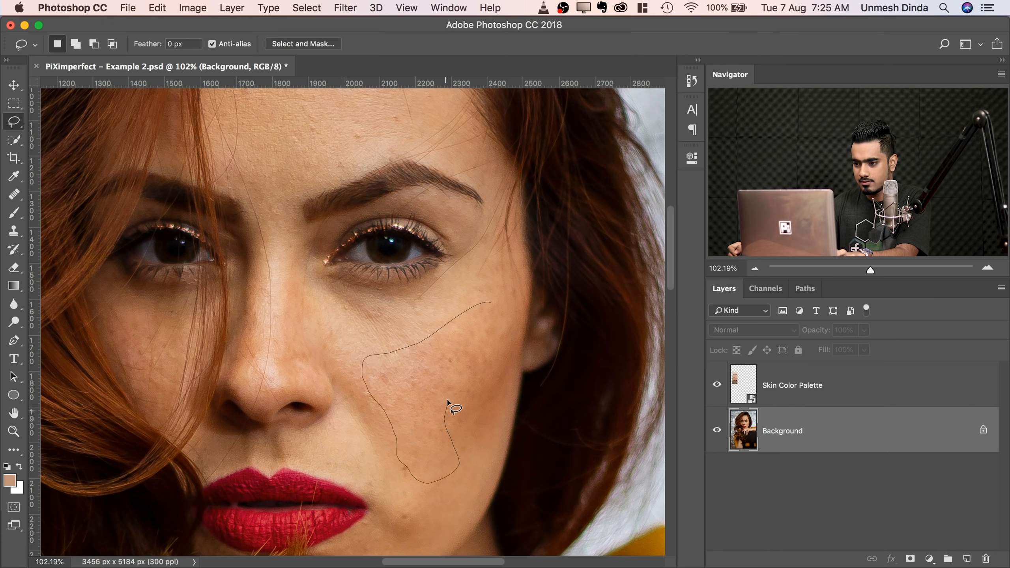
pyautogui.moveTo(480, 346)
pyautogui.mouseDown()
pyautogui.moveTo(502, 303)
pyautogui.moveTo(495, 237)
pyautogui.moveTo(482, 351)
pyautogui.moveTo(483, 279)
pyautogui.moveTo(370, 152)
pyautogui.moveTo(282, 180)
pyautogui.moveTo(230, 242)
pyautogui.moveTo(326, 264)
pyautogui.moveTo(444, 250)
pyautogui.moveTo(466, 257)
pyautogui.moveTo(479, 294)
pyautogui.mouseUp()
pyautogui.press('space')
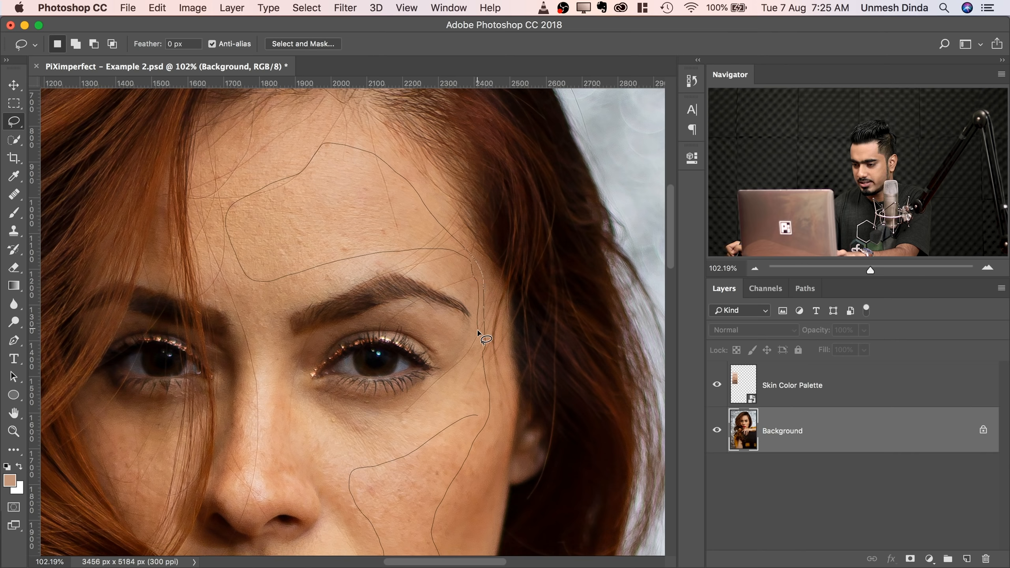
pyautogui.moveTo(477, 371)
pyautogui.mouseDown()
pyautogui.moveTo(474, 401)
pyautogui.moveTo(430, 426)
pyautogui.mouseUp()
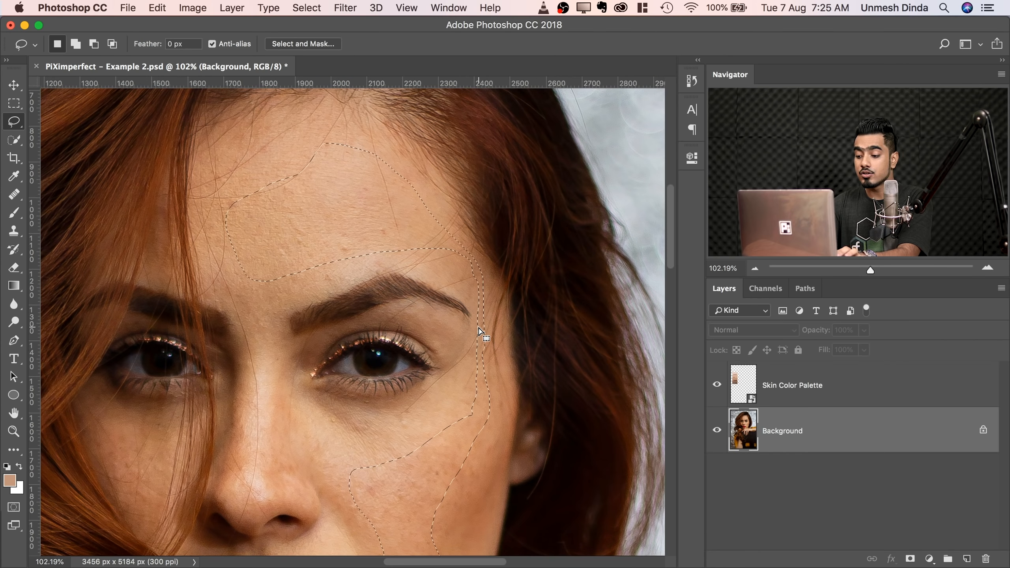
# Copy the selected skin to a new layer, load that layer's outline as a selection, fill it with the Average blur and deselect.
pyautogui.press('super+j')
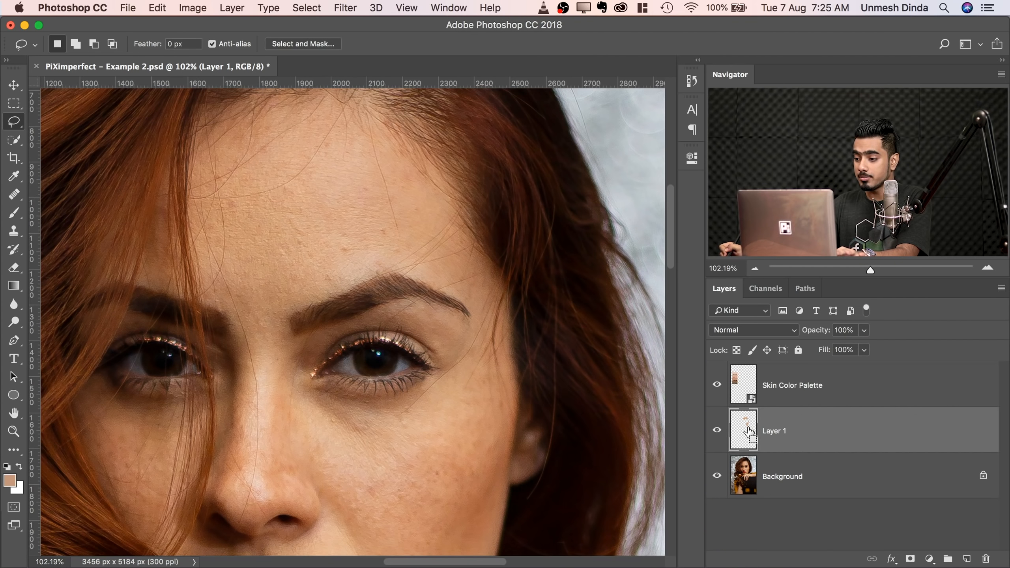
pyautogui.keyDown('super'); pyautogui.click(749, 431); pyautogui.keyUp('super')
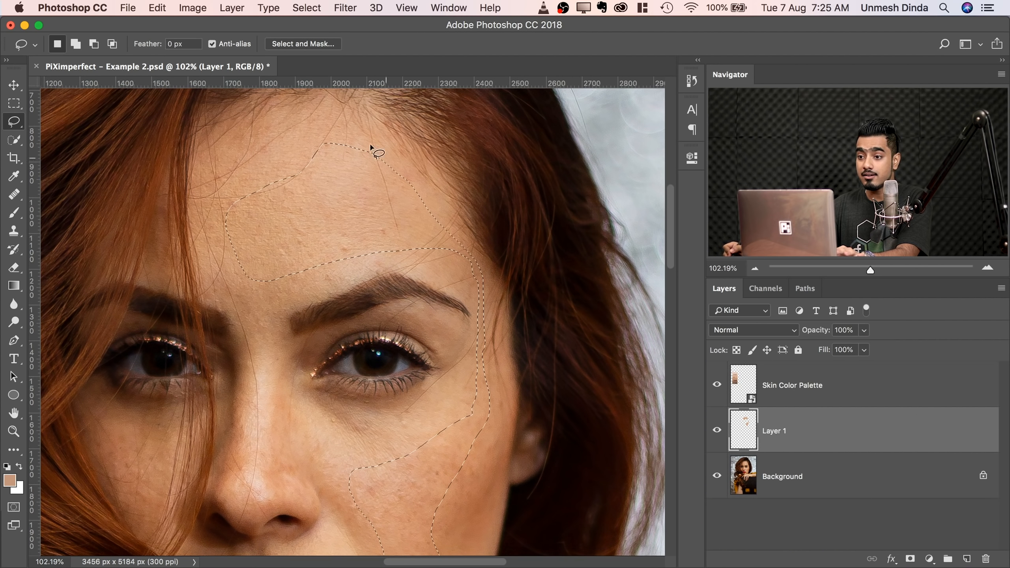
pyautogui.click(346, 8)
pyautogui.moveTo(470, 176)
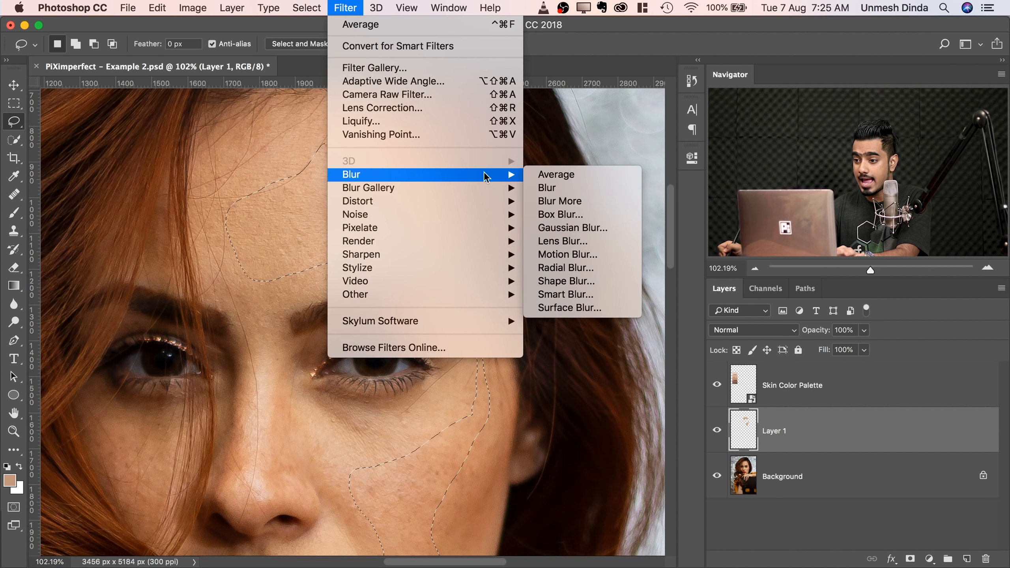
pyautogui.click(555, 174)
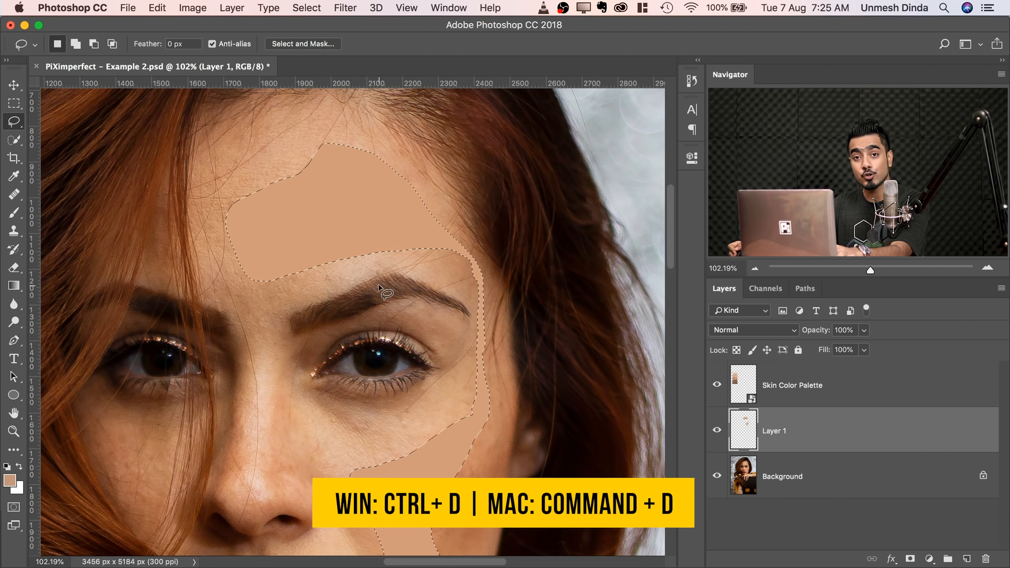
pyautogui.press('super+d')
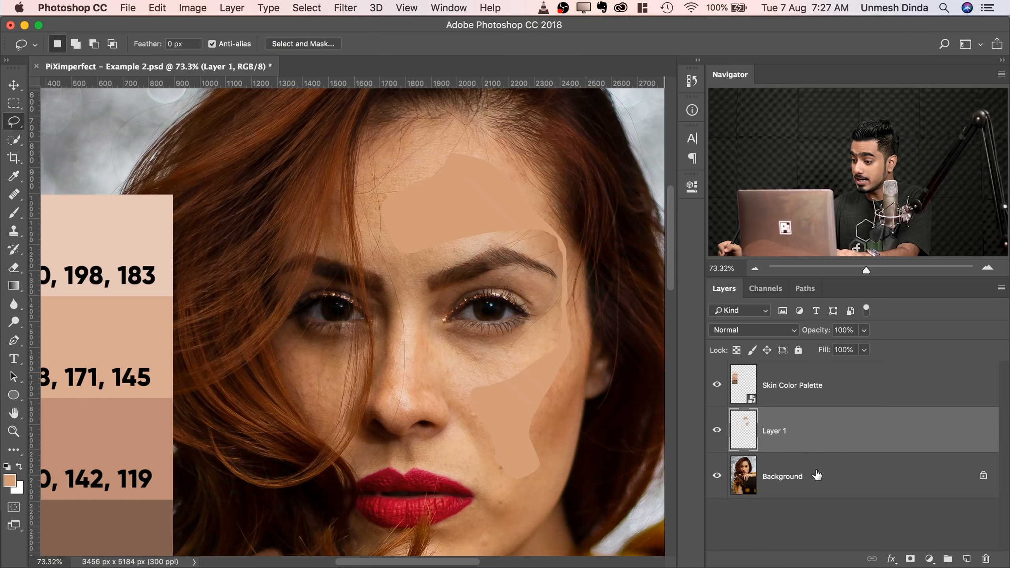
# Add a Curves adjustment layer and move it above the Skin Color Palette layer.
pyautogui.click(932, 560)
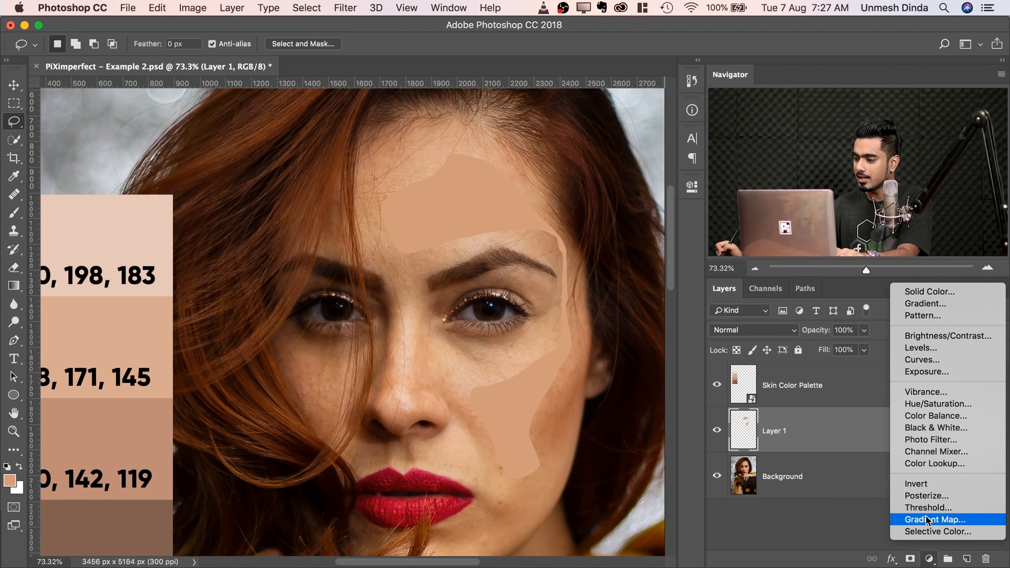
pyautogui.click(930, 368)
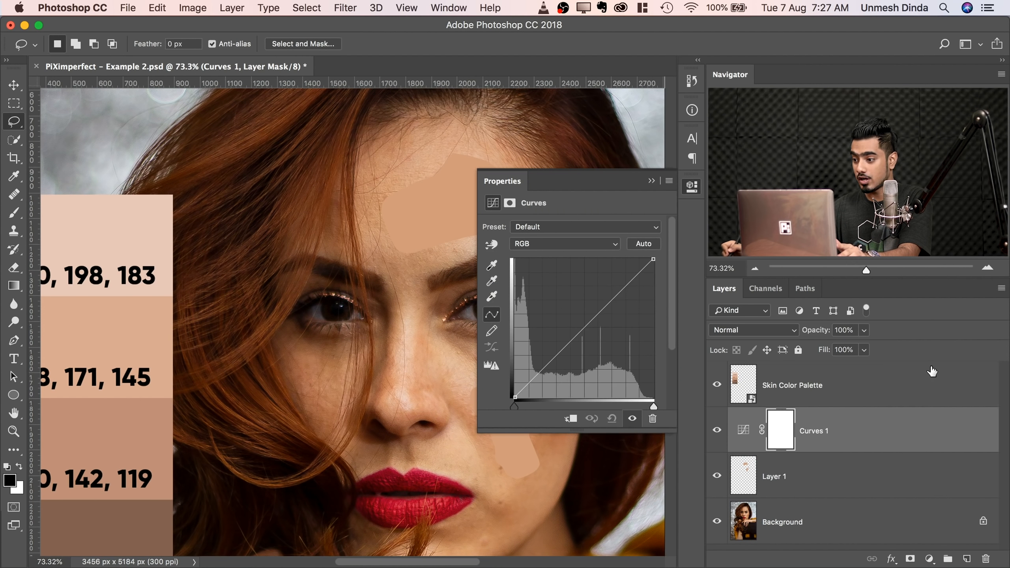
pyautogui.moveTo(857, 457); pyautogui.dragTo(860, 370)
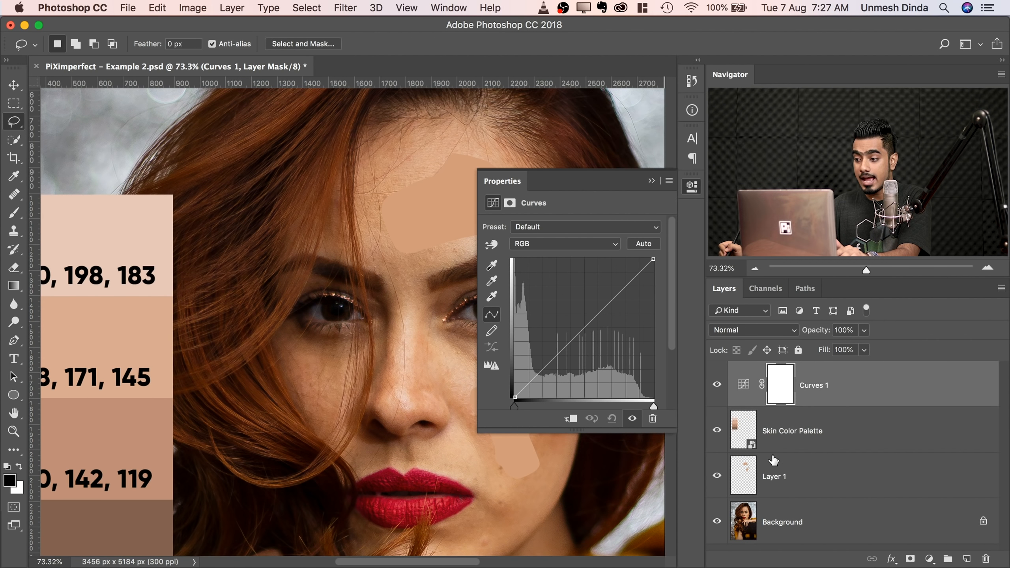
# With on-image adjustment active on the Curves layer, add a point for the averaged forehead patch's colour to the separate red, green and blue curves.
pyautogui.click(492, 244)
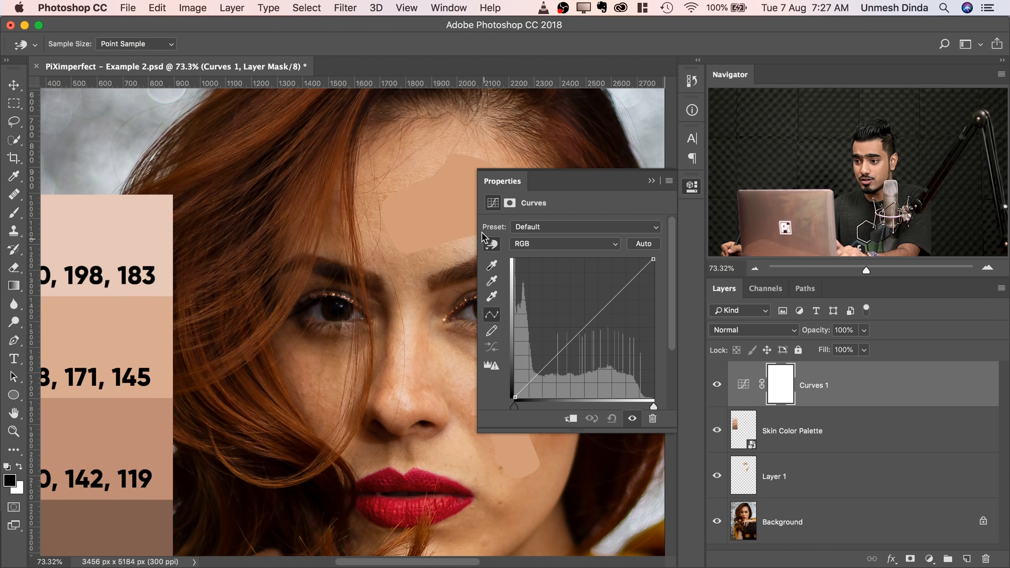
pyautogui.moveTo(401, 219); pyautogui.dragTo(342, 252)
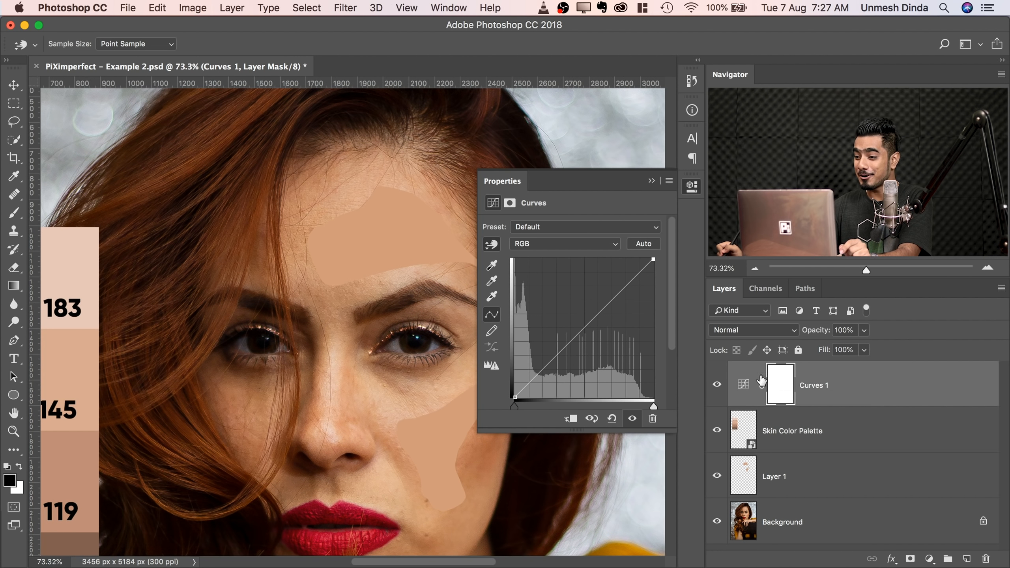
pyautogui.click(750, 392)
pyautogui.press('l')
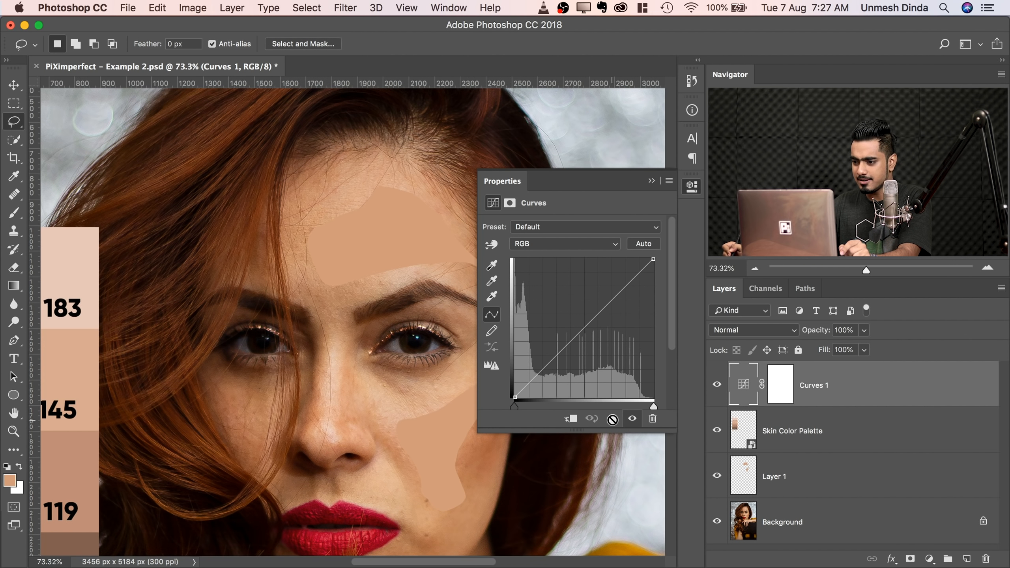
pyautogui.click(492, 244)
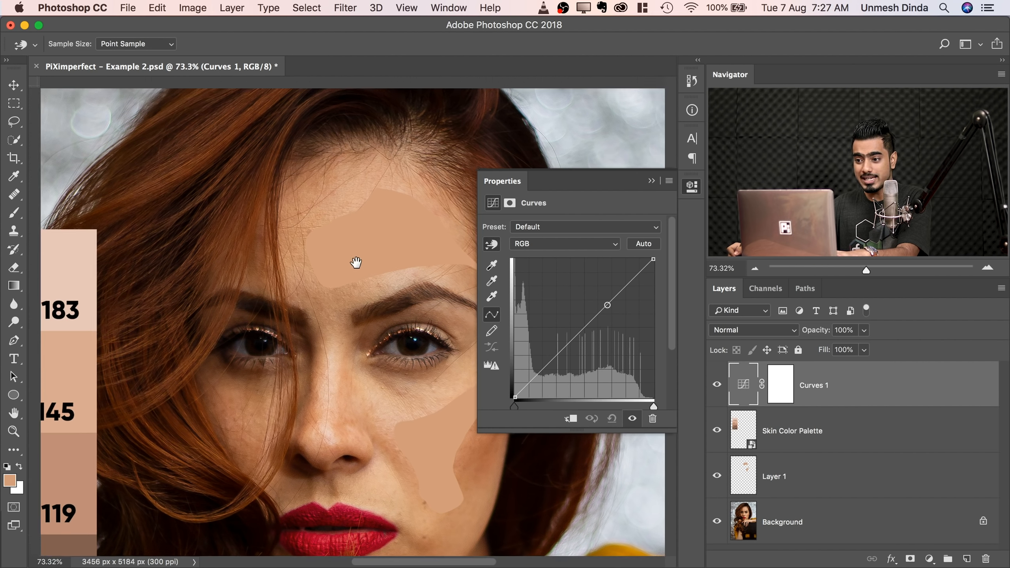
pyautogui.scroll(2, 350, 263)
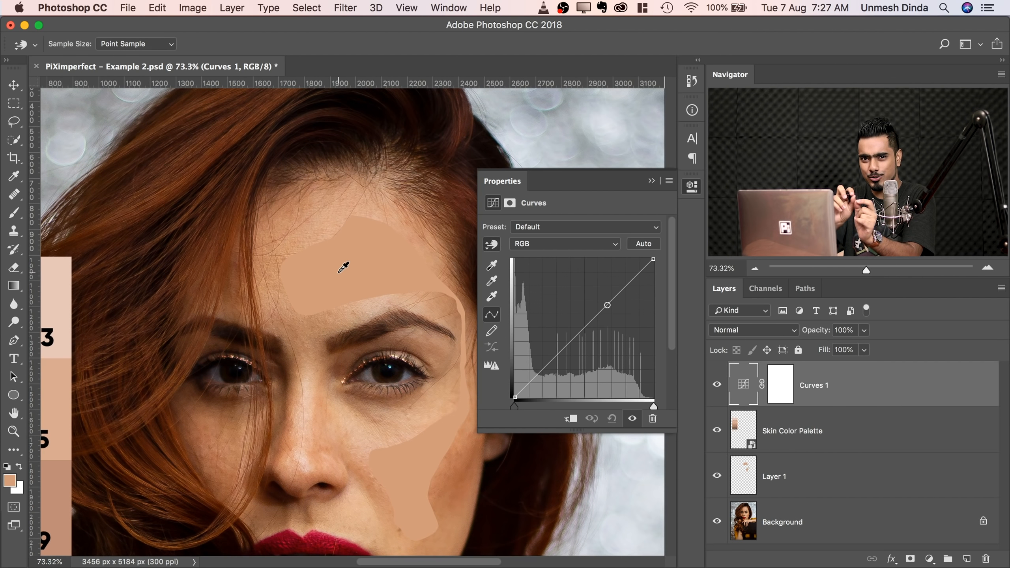
pyautogui.moveTo(340, 284); pyautogui.dragTo(401, 262)
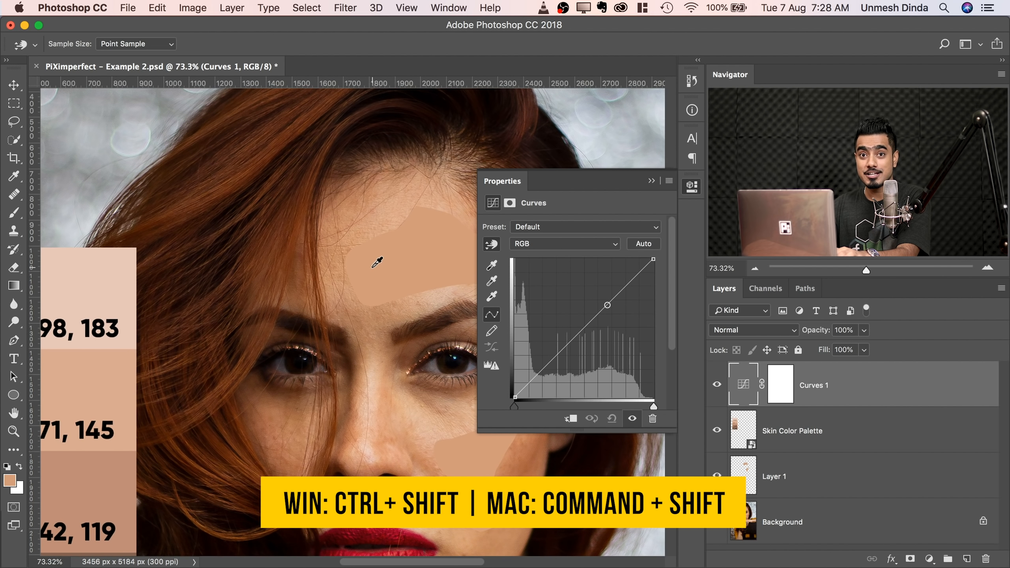
pyautogui.keyDown('shift'); pyautogui.keyDown('super'); pyautogui.click(426, 249); pyautogui.keyUp('super'); pyautogui.keyUp('shift')
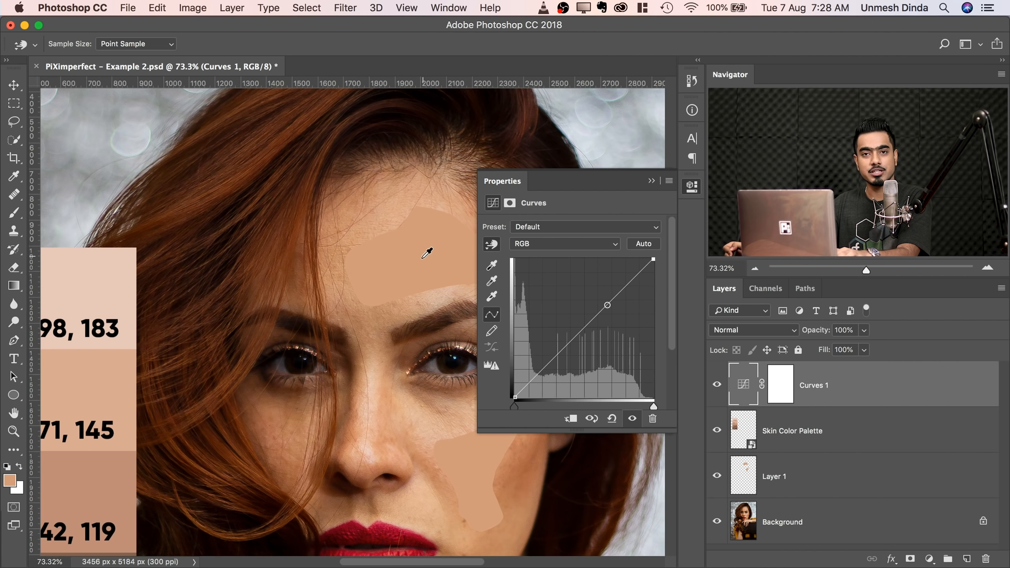
# Show the Red channel's curve and compare the averaged skin patch with the palette's 218, 171, 145 swatch.
pyautogui.click(540, 242)
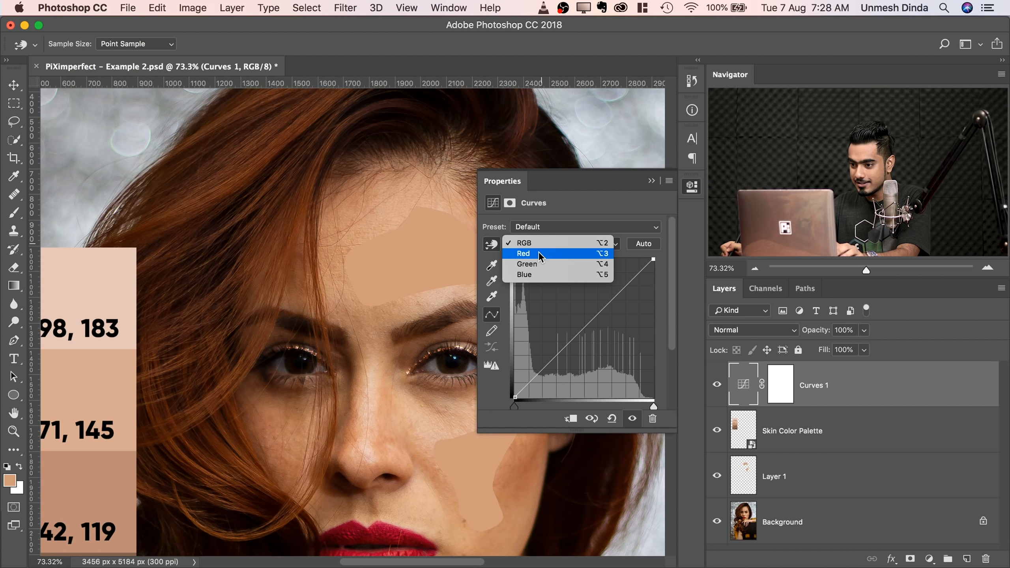
pyautogui.click(529, 254)
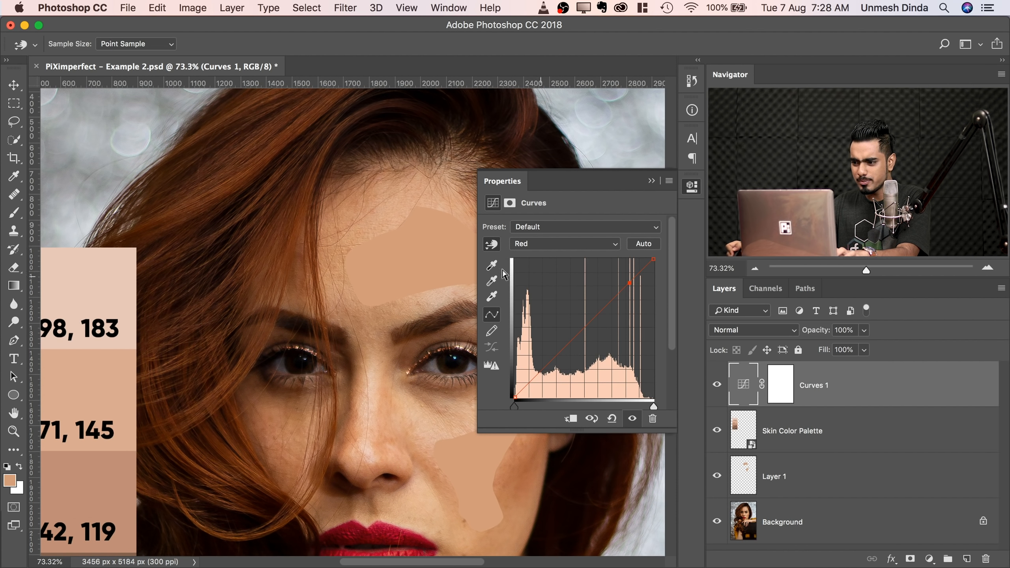
pyautogui.moveTo(368, 251); pyautogui.dragTo(341, 254)
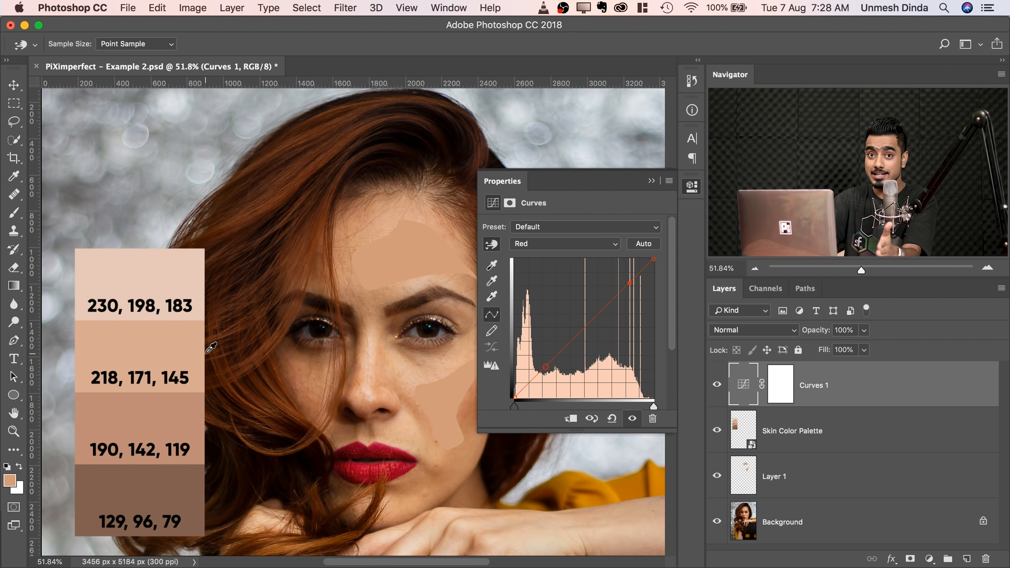
pyautogui.moveTo(274, 253); pyautogui.dragTo(325, 242)
pyautogui.moveTo(290, 286)
pyautogui.mouseDown()
pyautogui.moveTo(336, 269)
pyautogui.moveTo(283, 260)
pyautogui.moveTo(284, 270)
pyautogui.mouseUp()
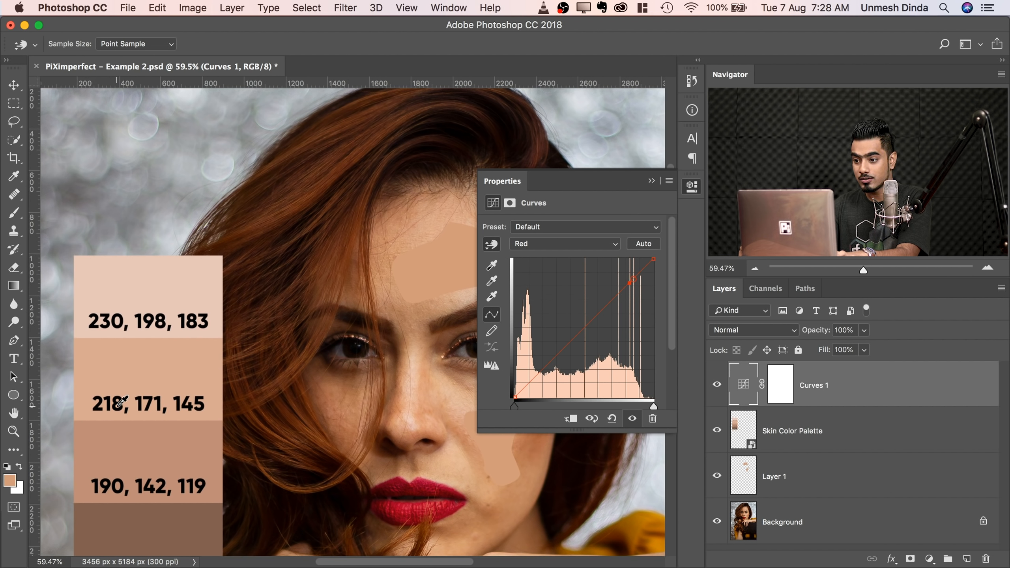
pyautogui.moveTo(423, 248); pyautogui.dragTo(400, 251)
pyautogui.press('super+r')
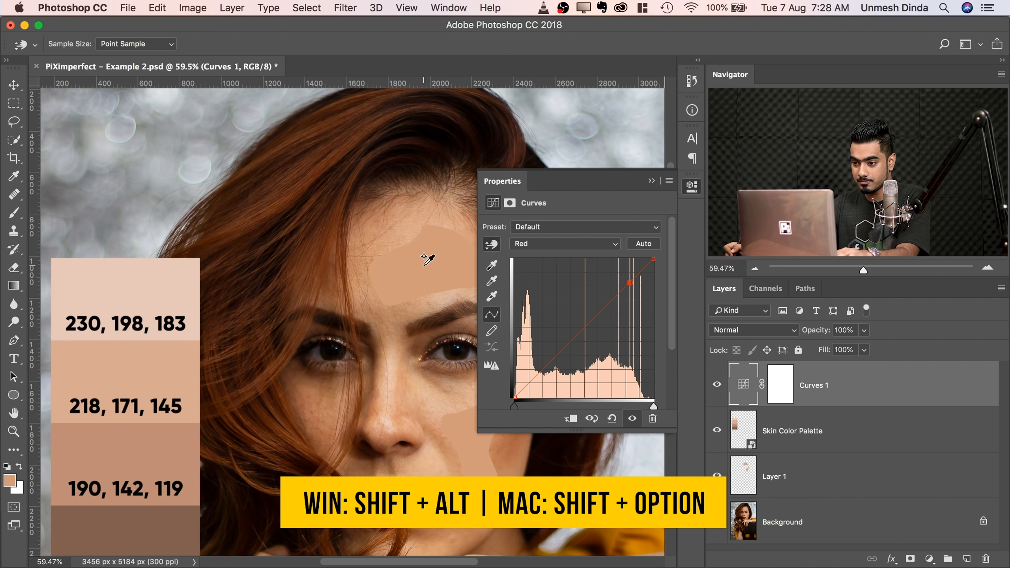
# Place a colour sampler on the averaged forehead patch and float the Info panel over the hair beside the palette.
pyautogui.keyDown('alt'); pyautogui.keyDown('shift'); pyautogui.click(424, 265); pyautogui.keyUp('shift'); pyautogui.keyUp('alt')
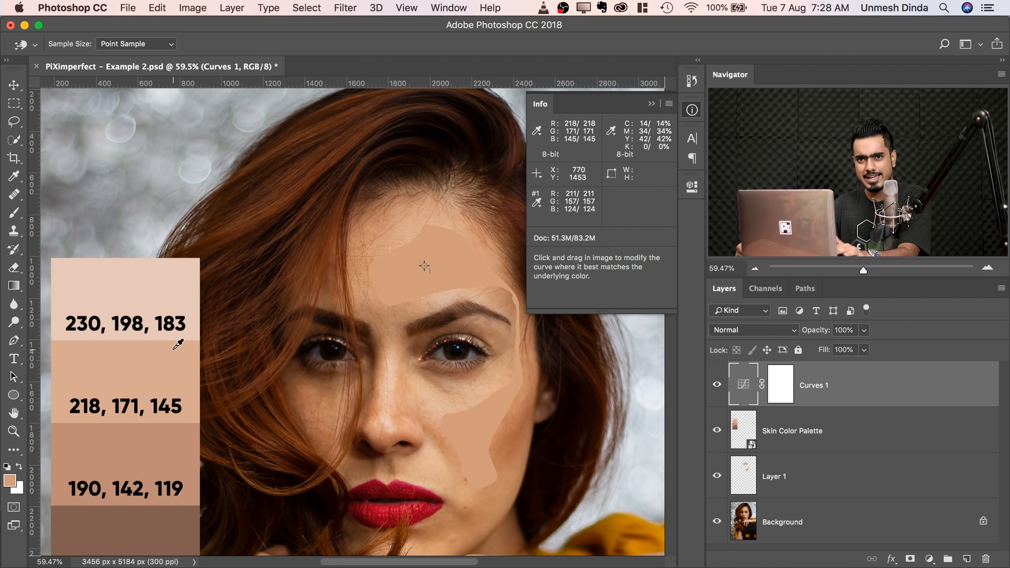
pyautogui.press('l')
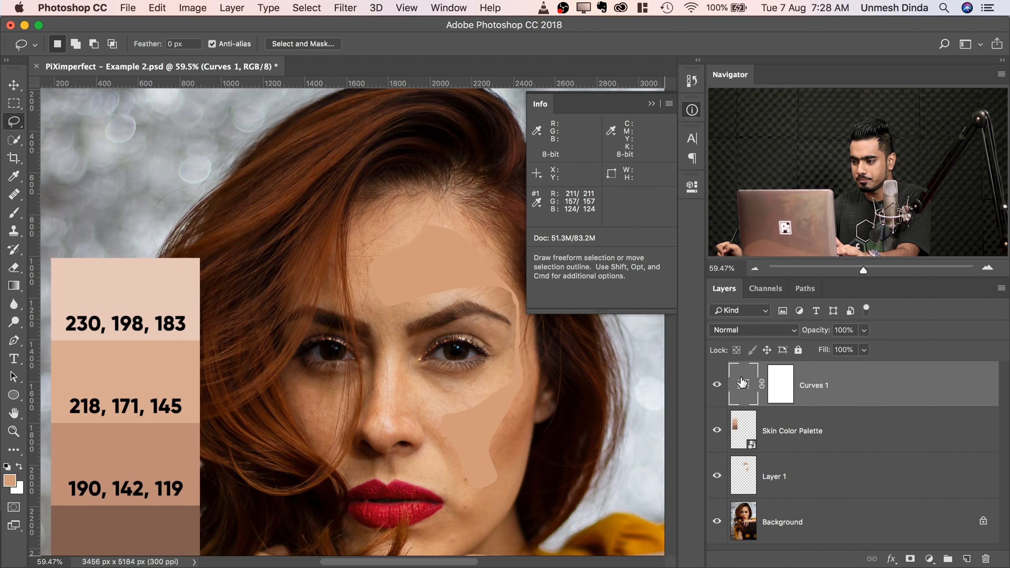
pyautogui.click(692, 187)
pyautogui.click(692, 110)
pyautogui.moveTo(535, 104); pyautogui.dragTo(94, 107)
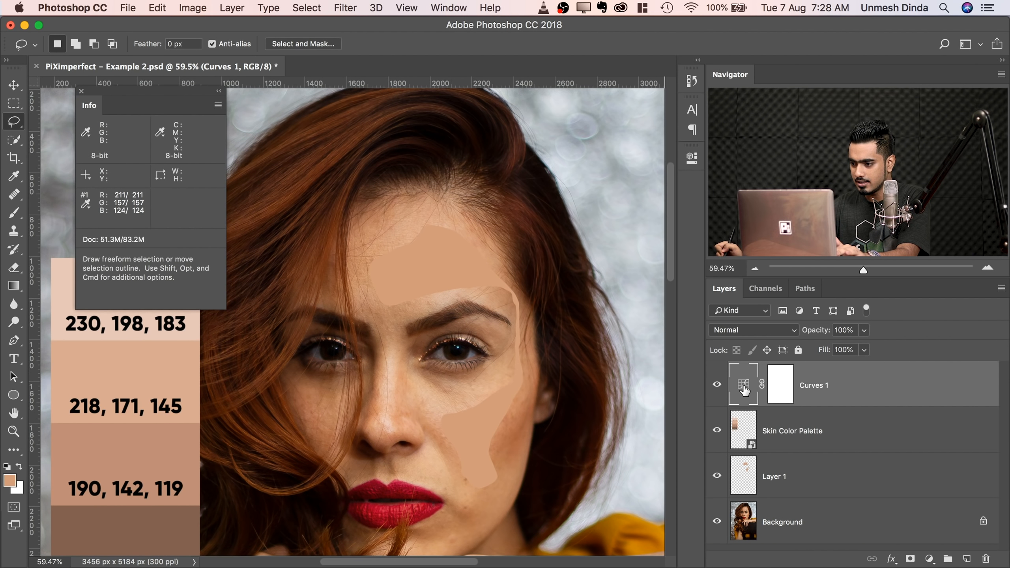
# On the Curves layer's Red channel, move the skin point until the forehead sampler's red value reads 218.
pyautogui.click(691, 158)
pyautogui.click(556, 217)
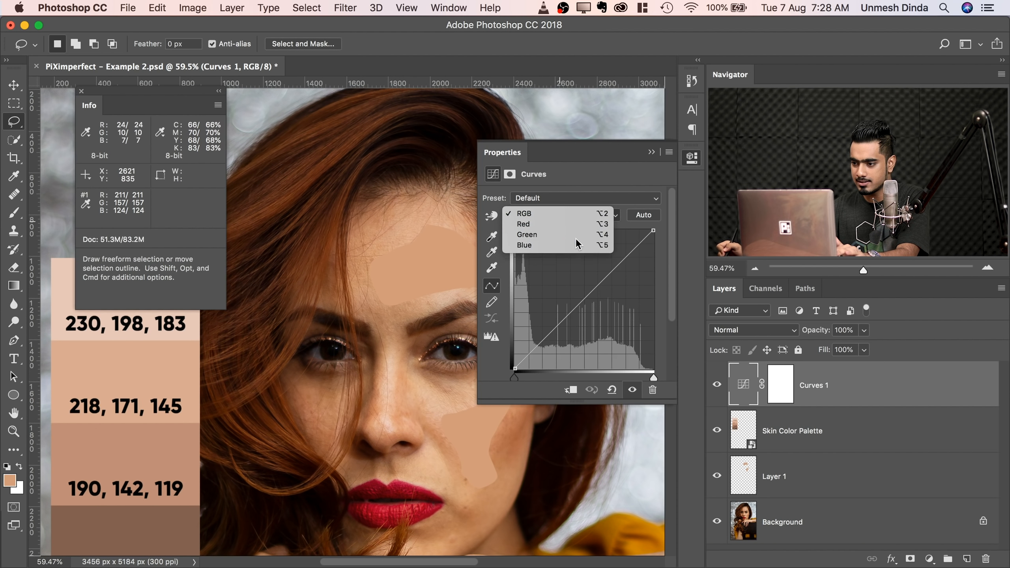
pyautogui.click(551, 226)
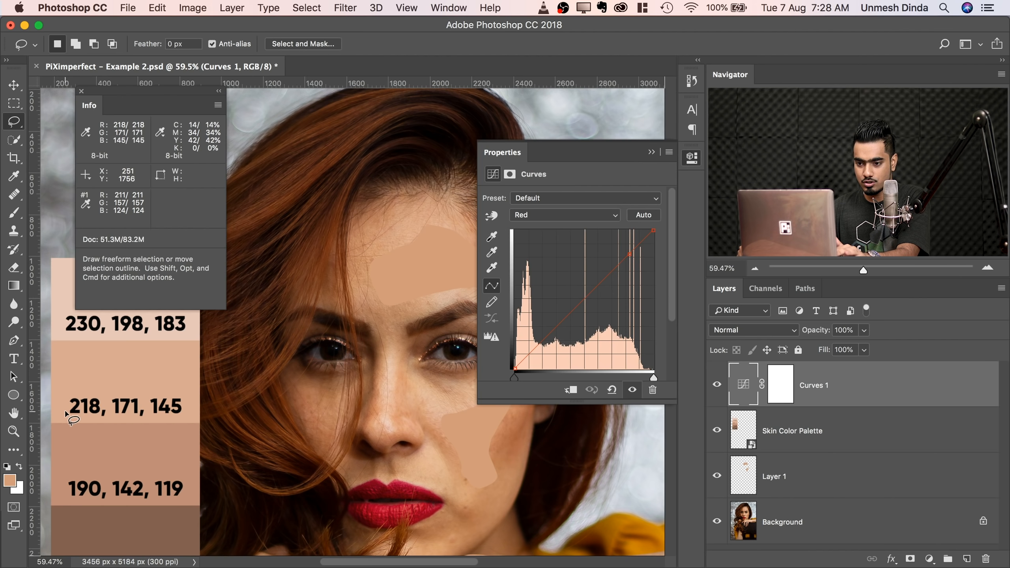
pyautogui.click(14, 85)
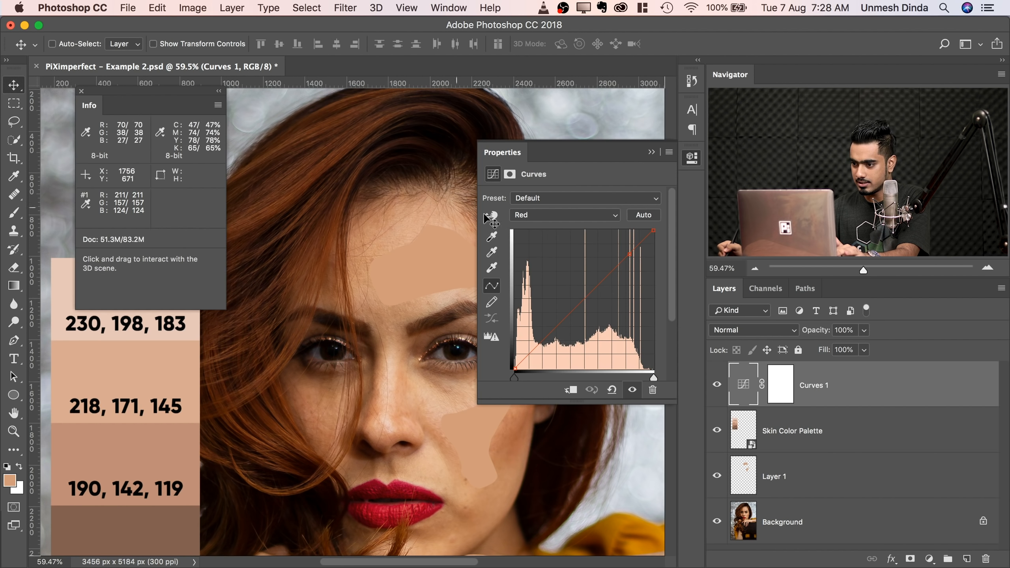
pyautogui.moveTo(629, 253); pyautogui.dragTo(623, 252)
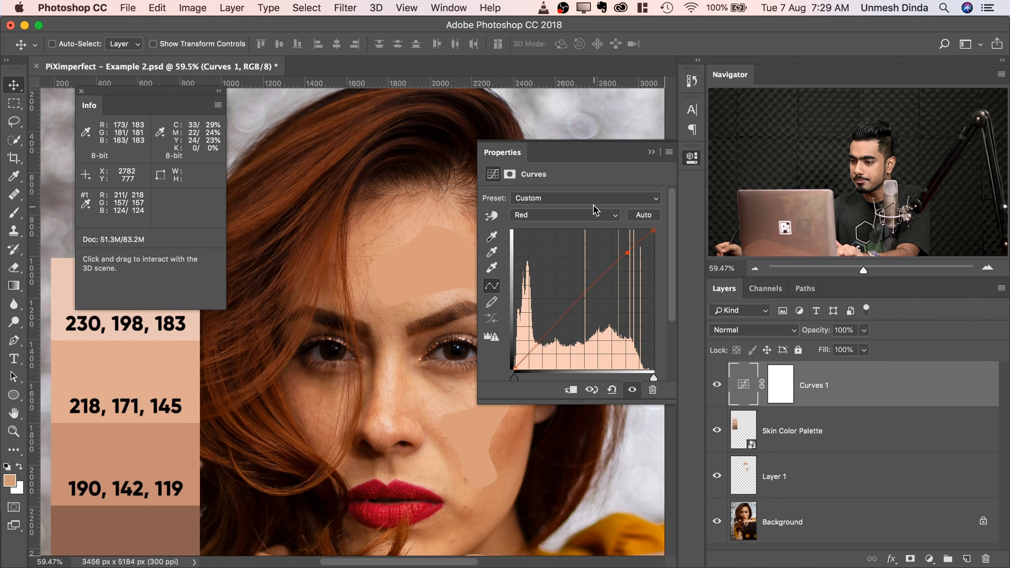
# On the Green channel's curve, raise the skin point until the forehead sampler's green value reads 171.
pyautogui.click(567, 215)
pyautogui.click(567, 225)
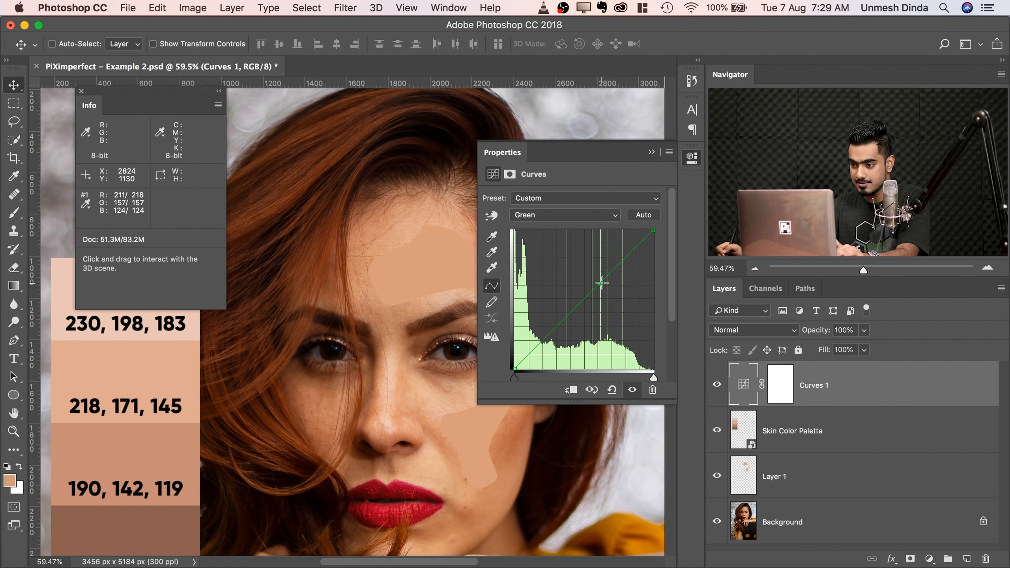
pyautogui.moveTo(600, 280); pyautogui.dragTo(599, 277)
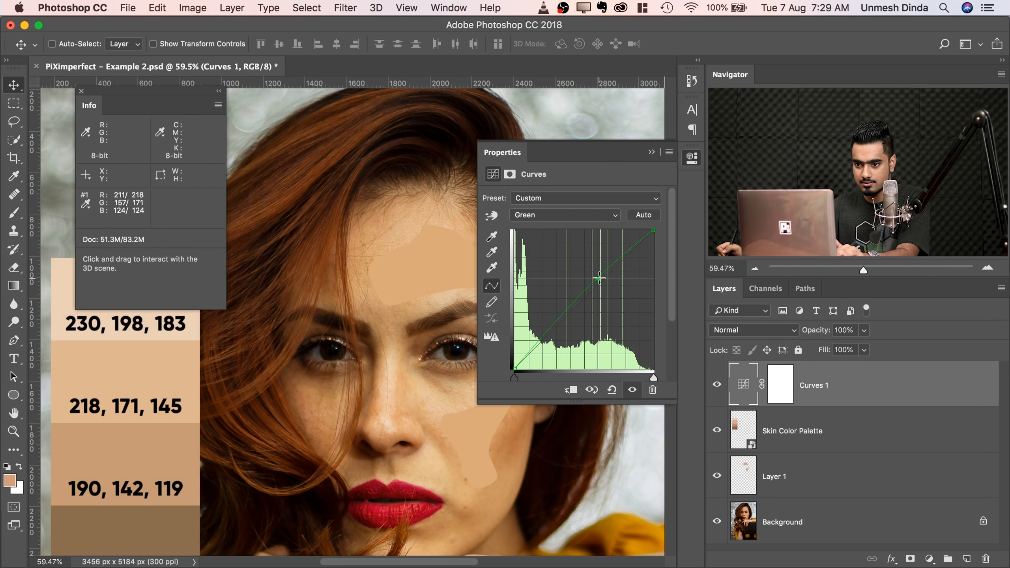
# On the Blue channel's curve, raise and nudge the skin point until the forehead sampler's blue value reads 145.
pyautogui.click(543, 215)
pyautogui.click(546, 227)
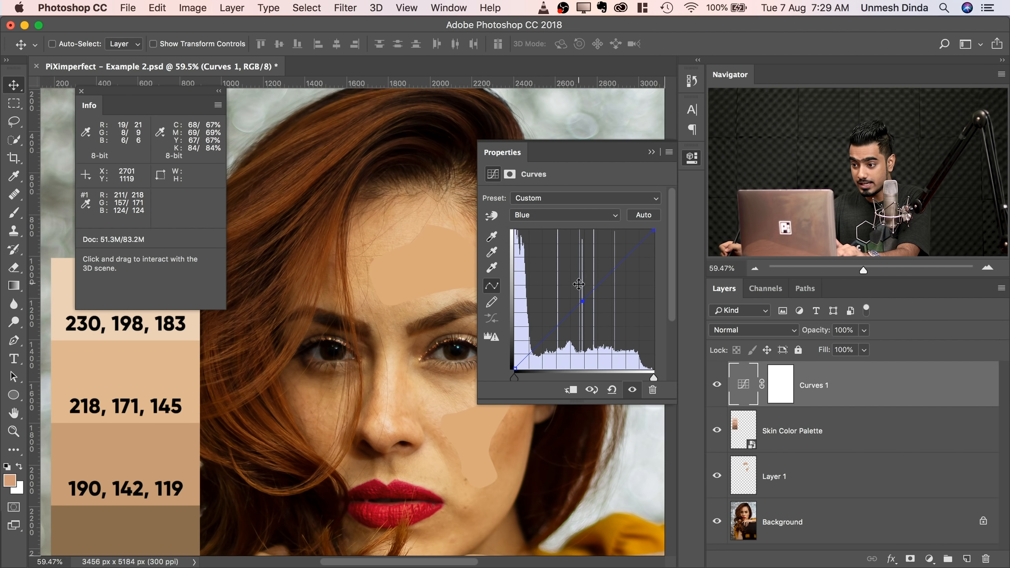
pyautogui.click(582, 301)
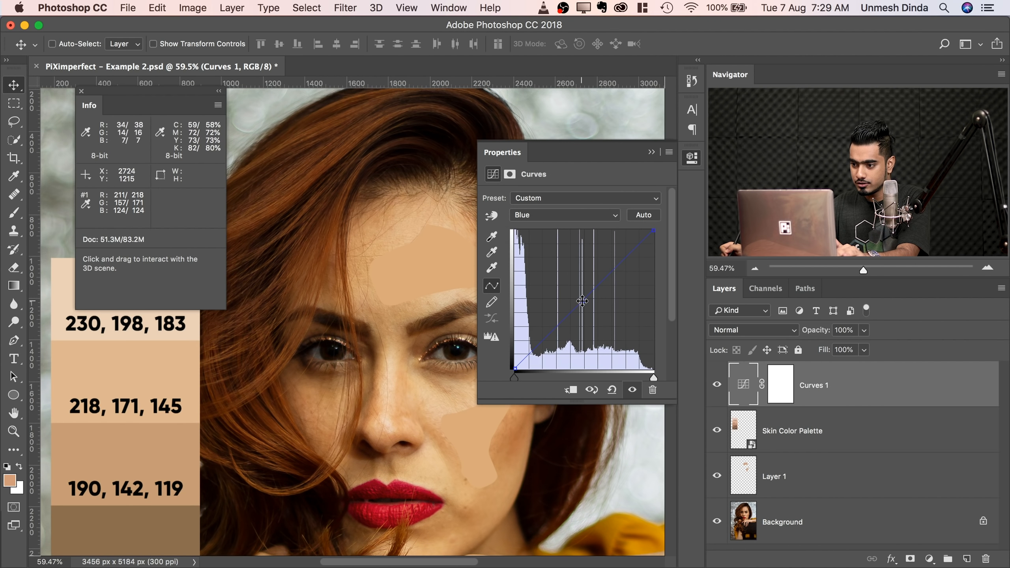
pyautogui.moveTo(582, 301); pyautogui.dragTo(579, 294)
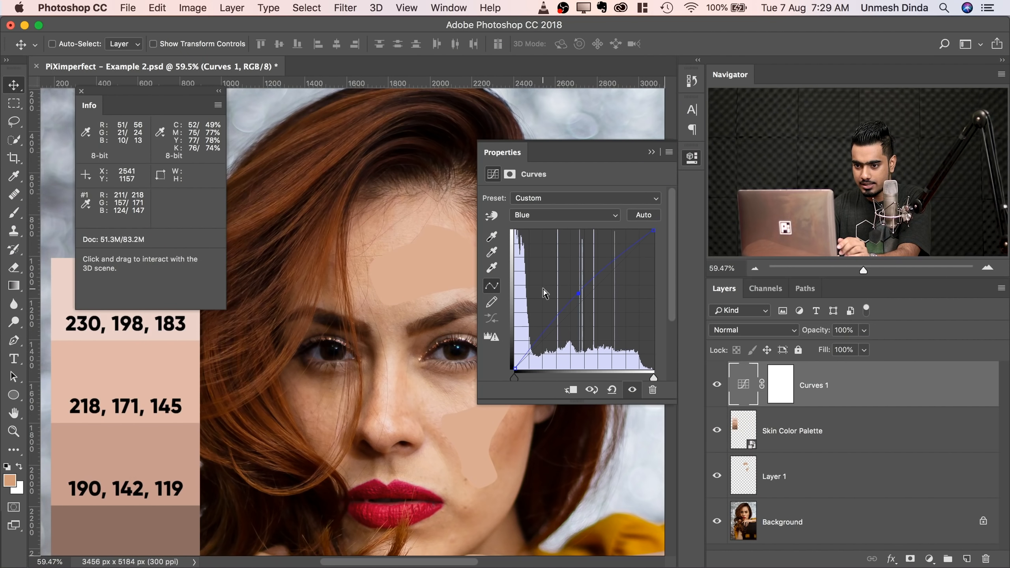
pyautogui.press('Right')
pyautogui.press('Right')
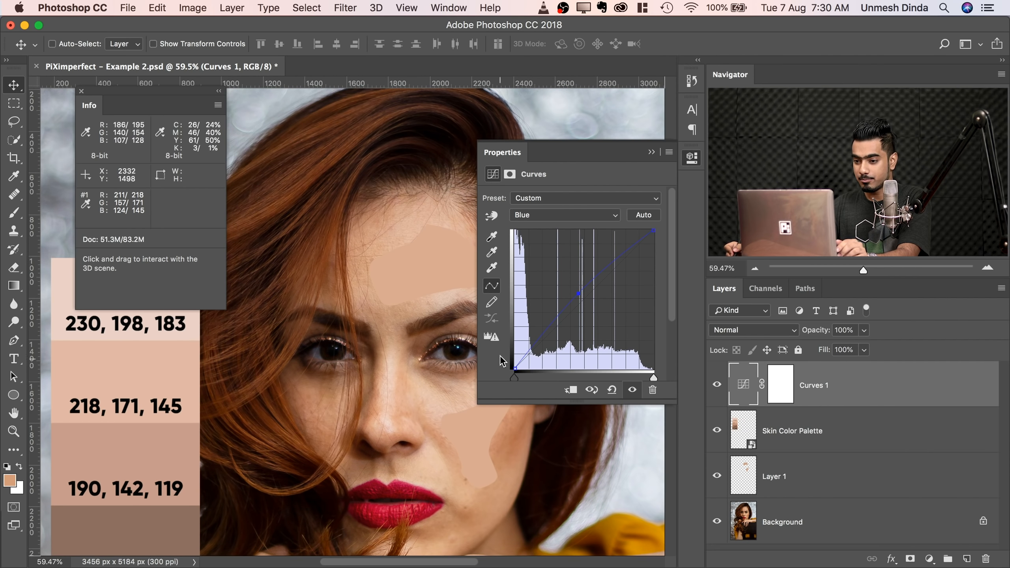
# Hide the Skin Color Palette layer and Layer 1, and close the Info and Curves panels to clear the portrait.
pyautogui.click(716, 430)
pyautogui.click(717, 476)
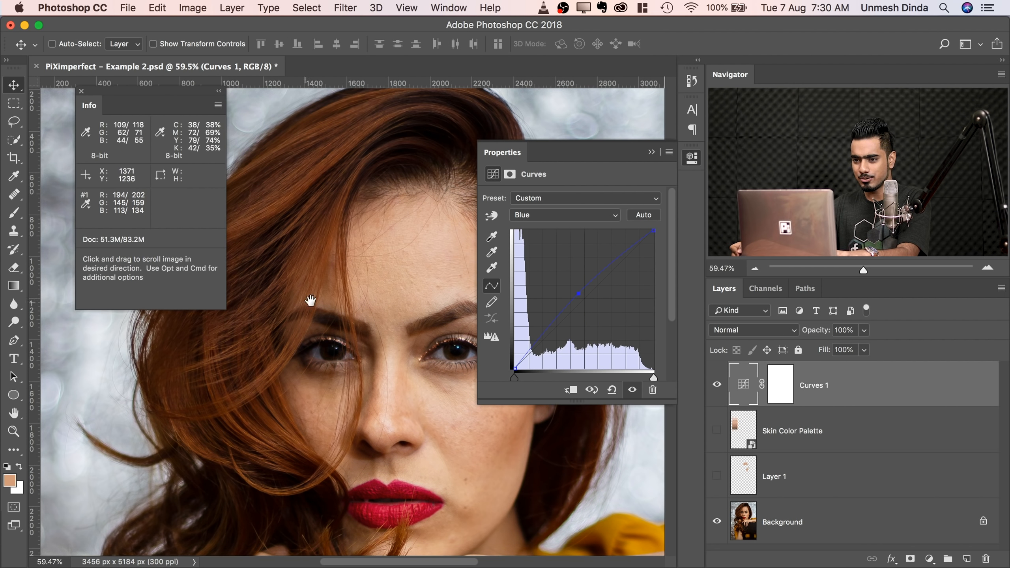
pyautogui.click(81, 91)
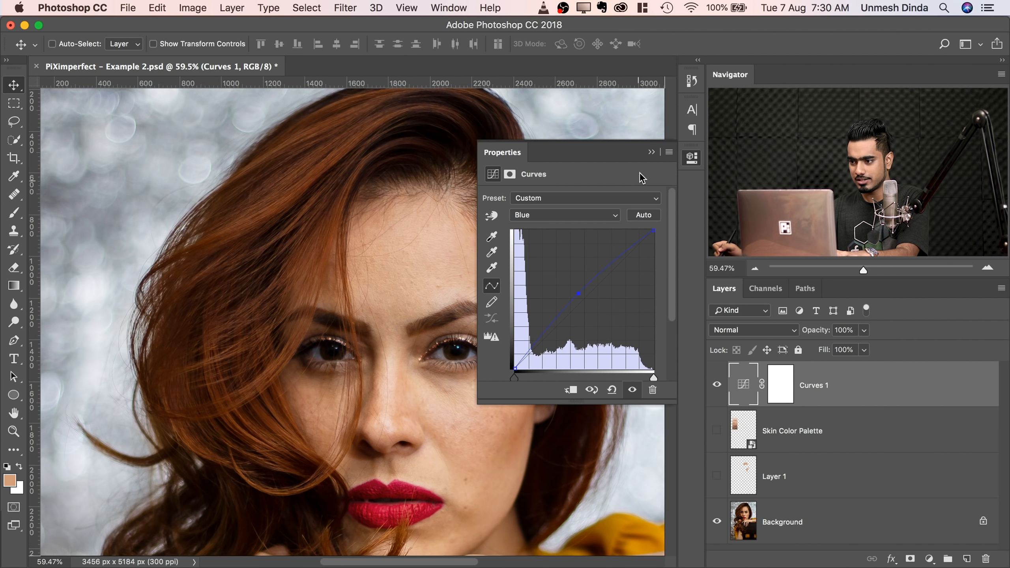
pyautogui.click(651, 152)
pyautogui.scroll(-2, 454, 243)
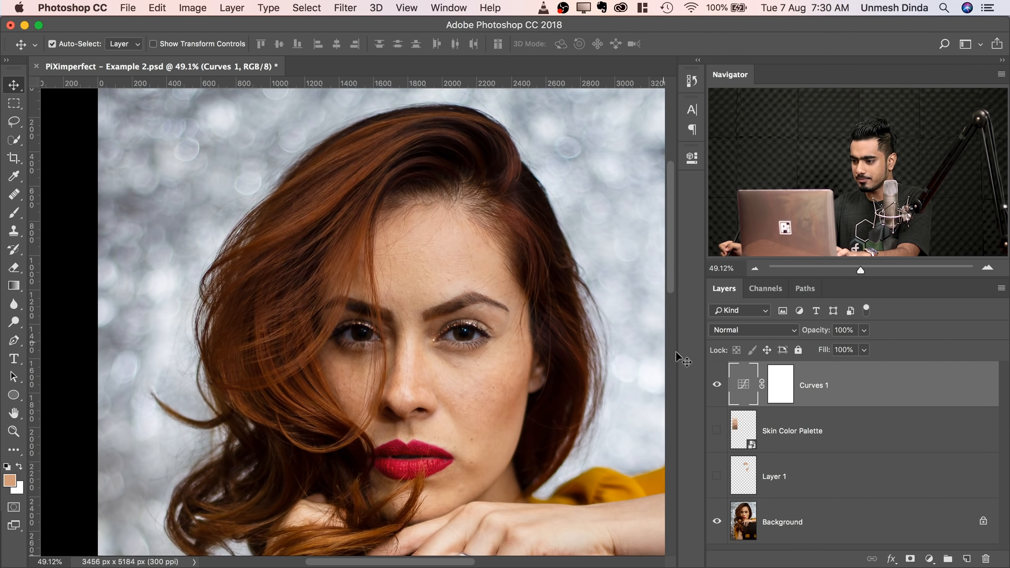
# Compare the portrait with and without the Curves 1 adjustment.
pyautogui.click(717, 385)
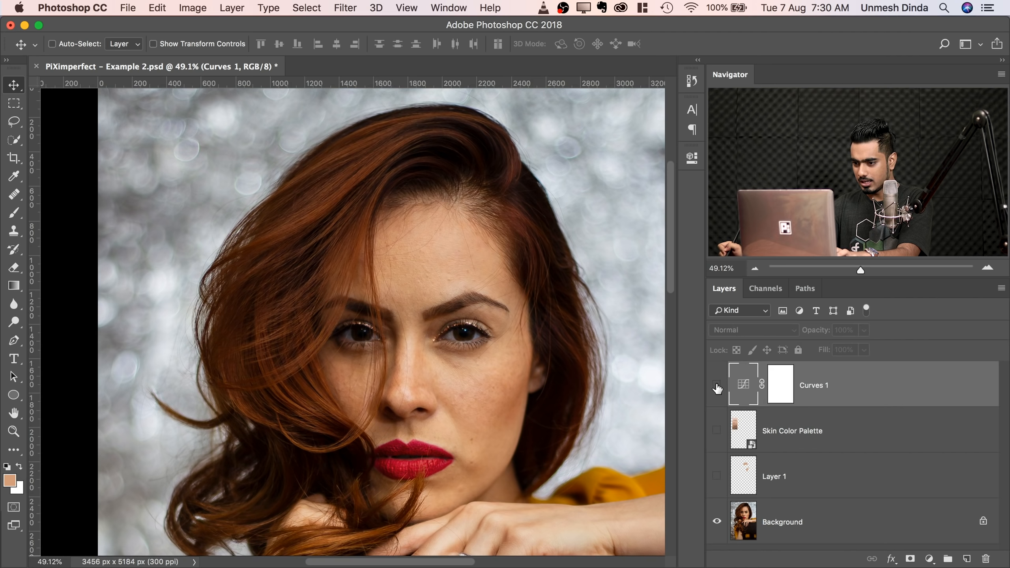
pyautogui.click(717, 385)
pyautogui.moveTo(505, 352); pyautogui.dragTo(466, 287)
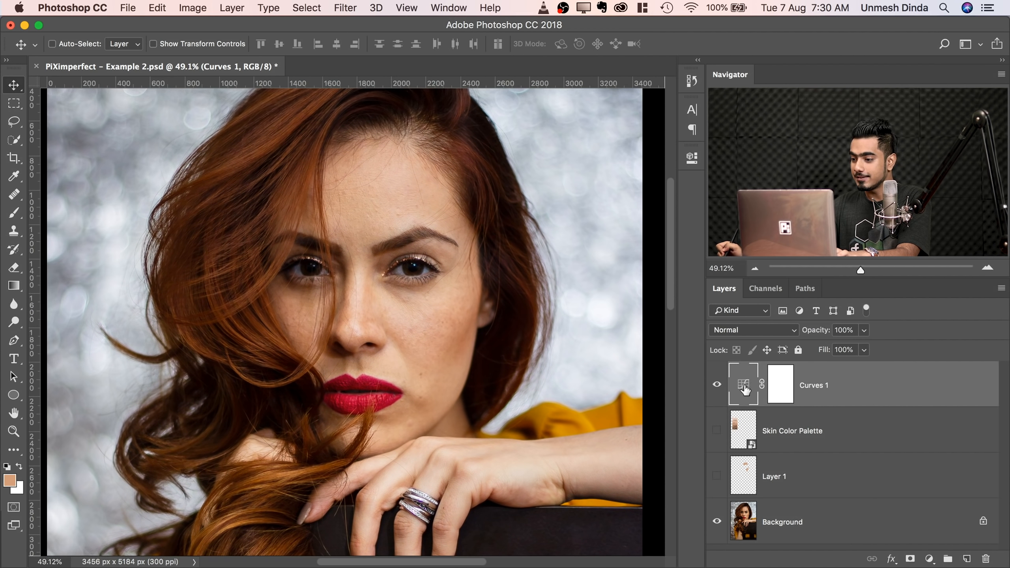
# Darken the midtones slightly on Curves 1's composite RGB curve and compare the portrait with and without the adjustment.
pyautogui.doubleClick(743, 384)
pyautogui.moveTo(585, 298); pyautogui.dragTo(587, 299)
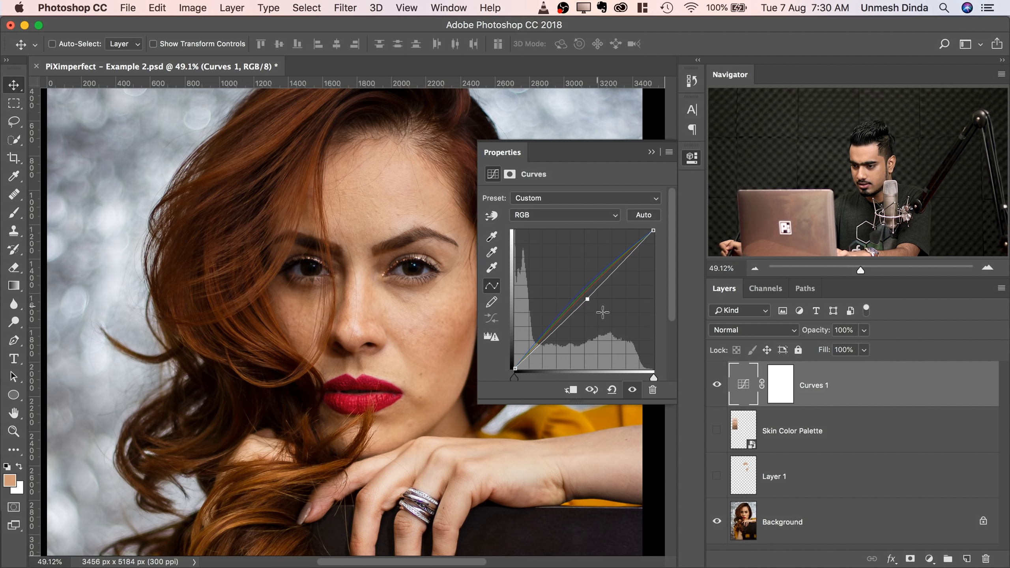
pyautogui.click(718, 385)
pyautogui.click(720, 385)
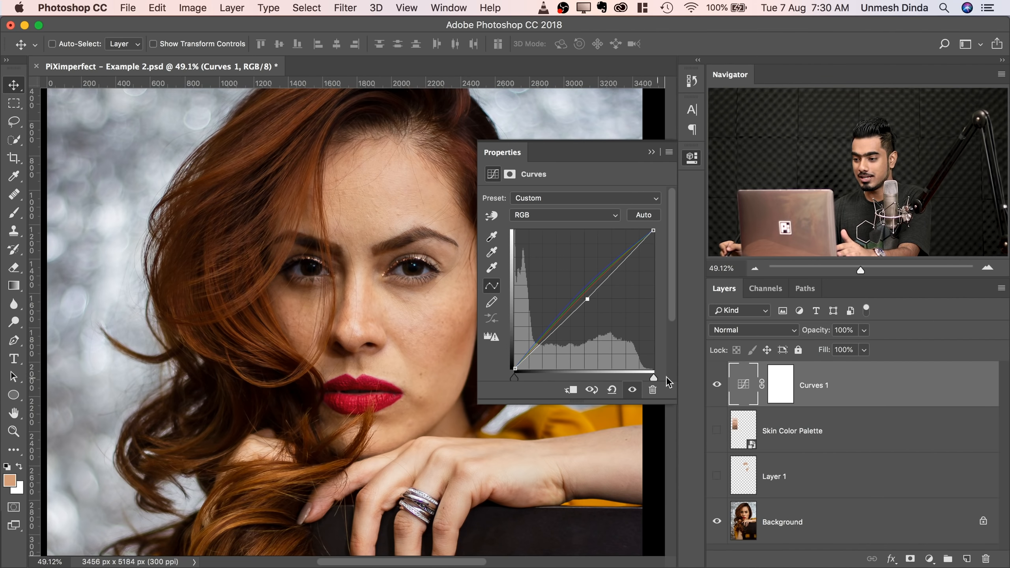
pyautogui.click(651, 152)
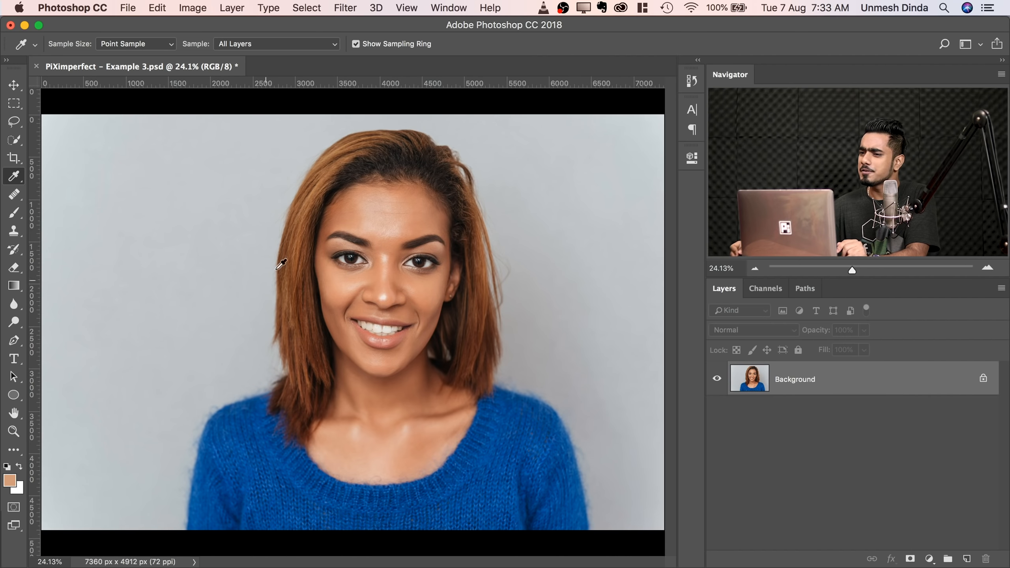
# Show the Actions panel at a taller size and play the Skin Color Pallete action from the Skin Tone set on Example 3.
pyautogui.click(448, 8)
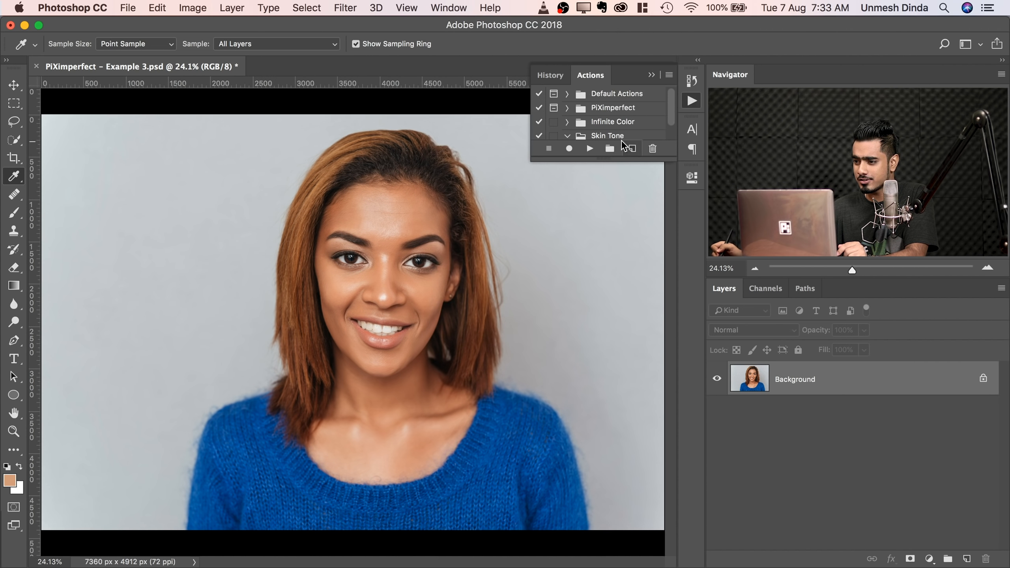
pyautogui.moveTo(613, 158); pyautogui.dragTo(612, 253)
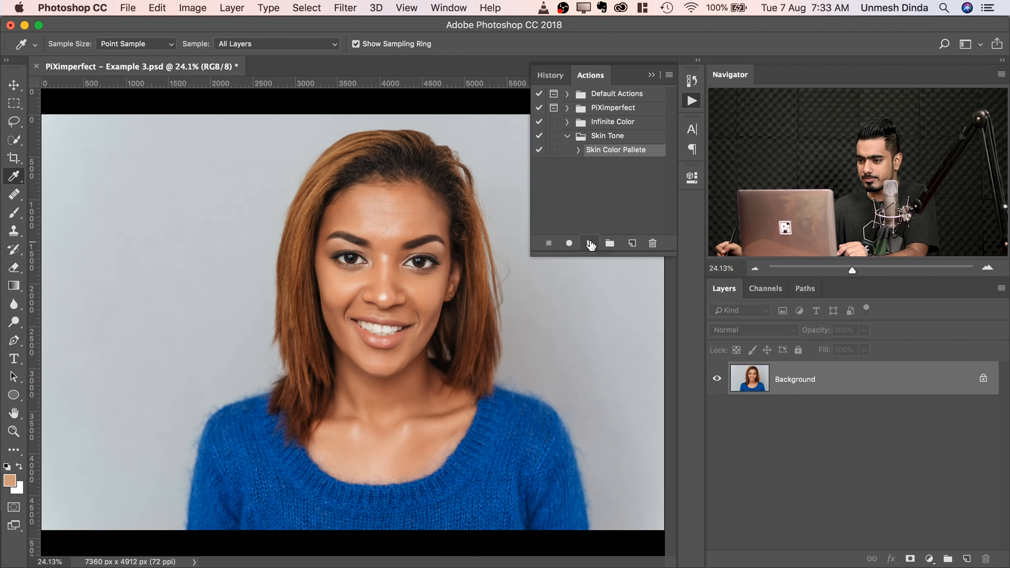
pyautogui.click(590, 244)
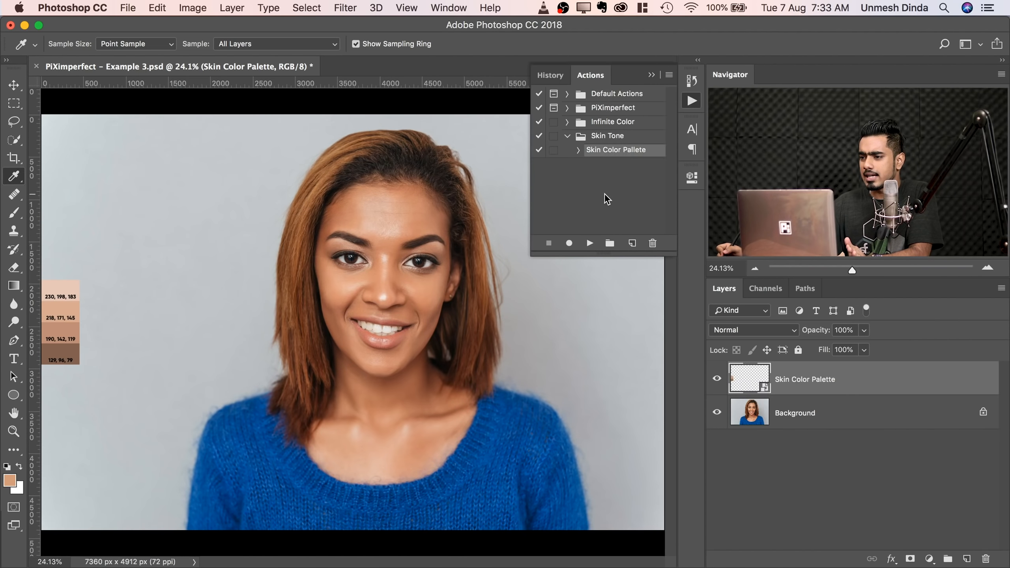
pyautogui.click(604, 193)
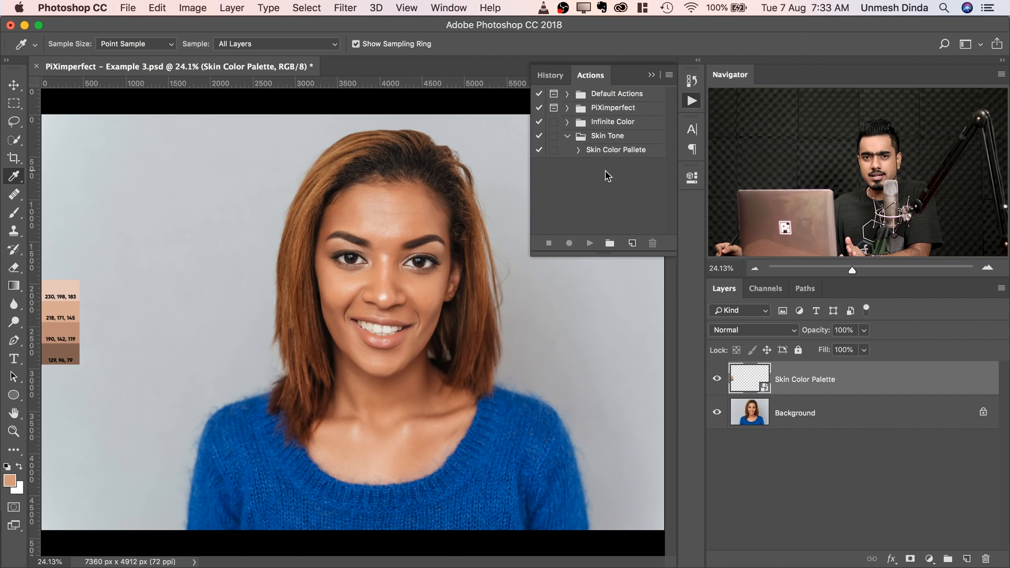
# Collapse the Skin Tone set and create a new action set named Skin Pix.
pyautogui.click(567, 137)
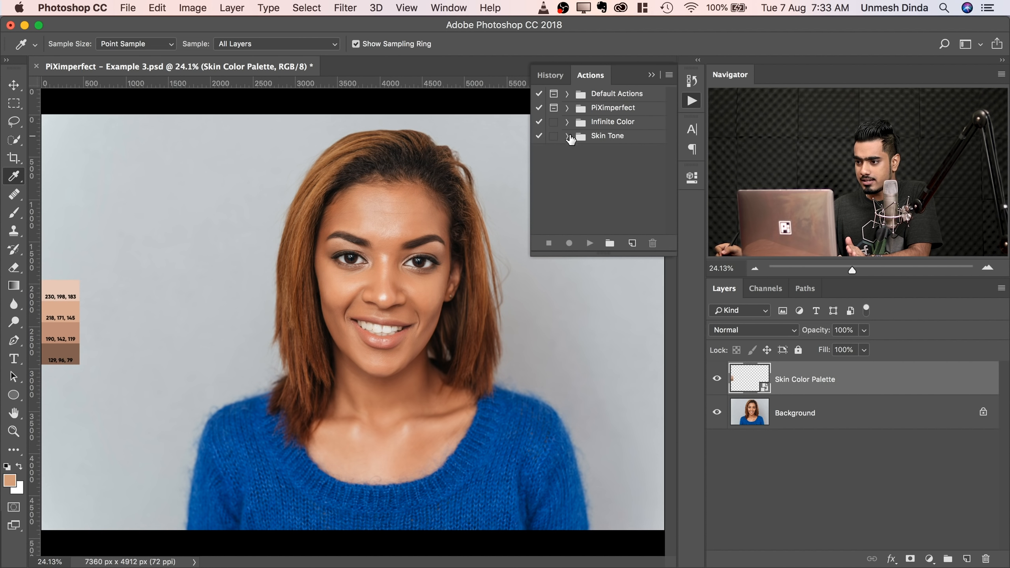
pyautogui.click(610, 243)
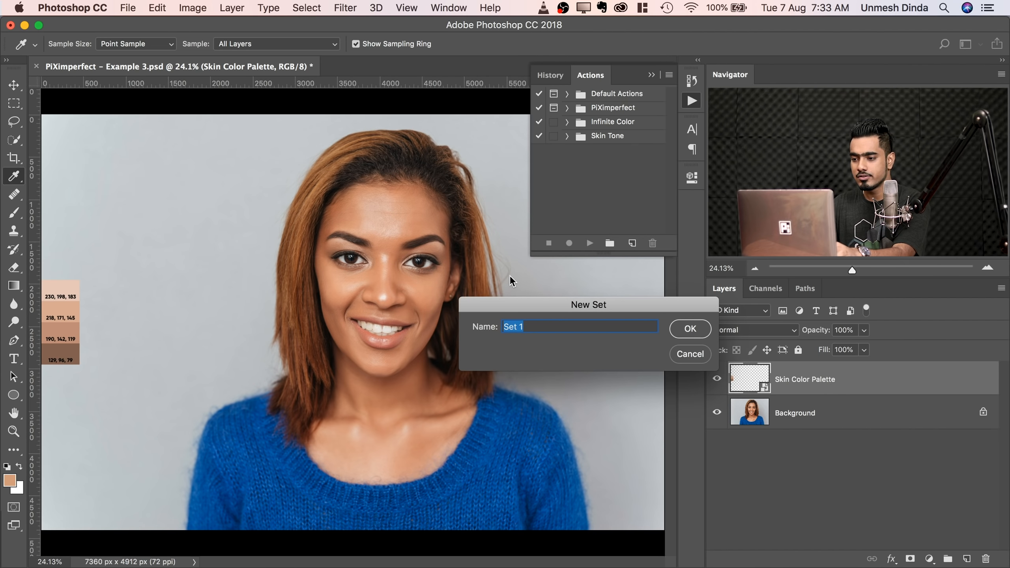
pyautogui.write('SKin')
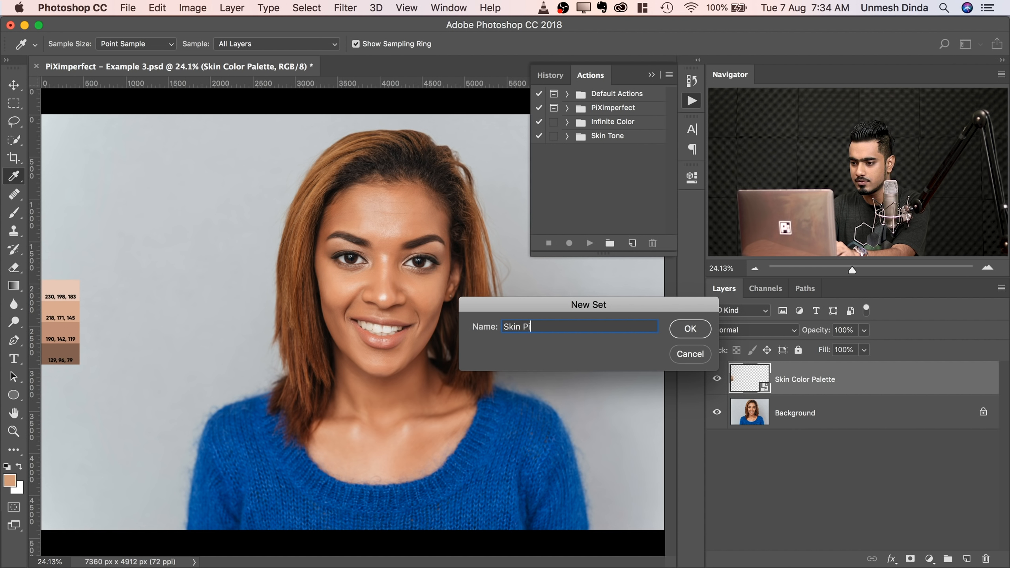
pyautogui.click(696, 331)
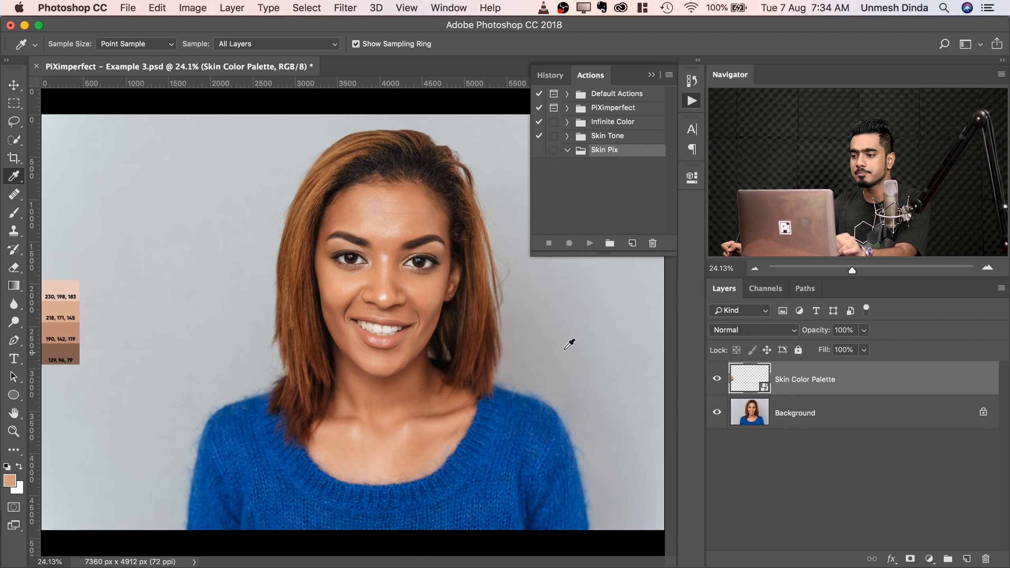
pyautogui.click(634, 244)
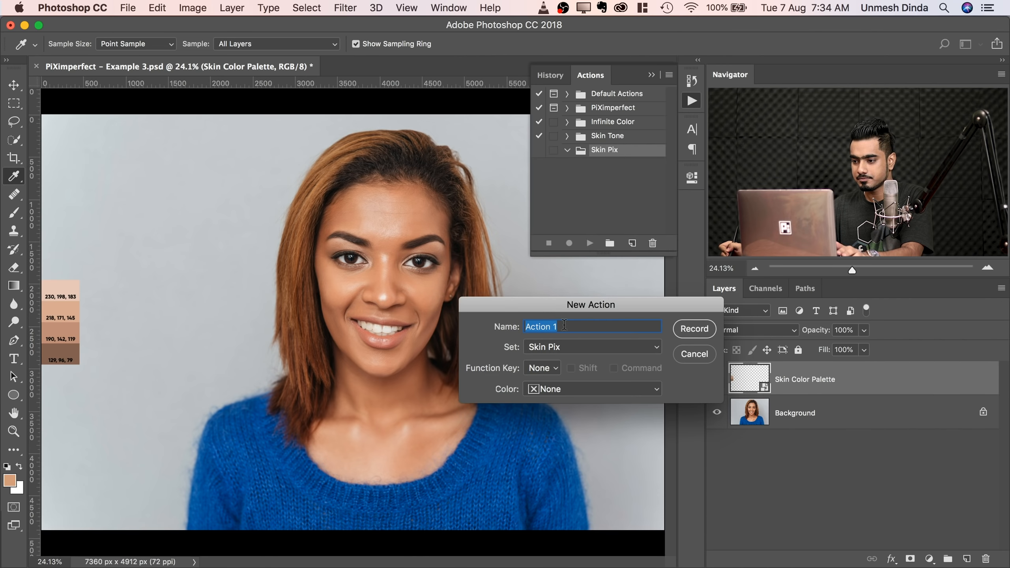
pyautogui.write('Pallete')
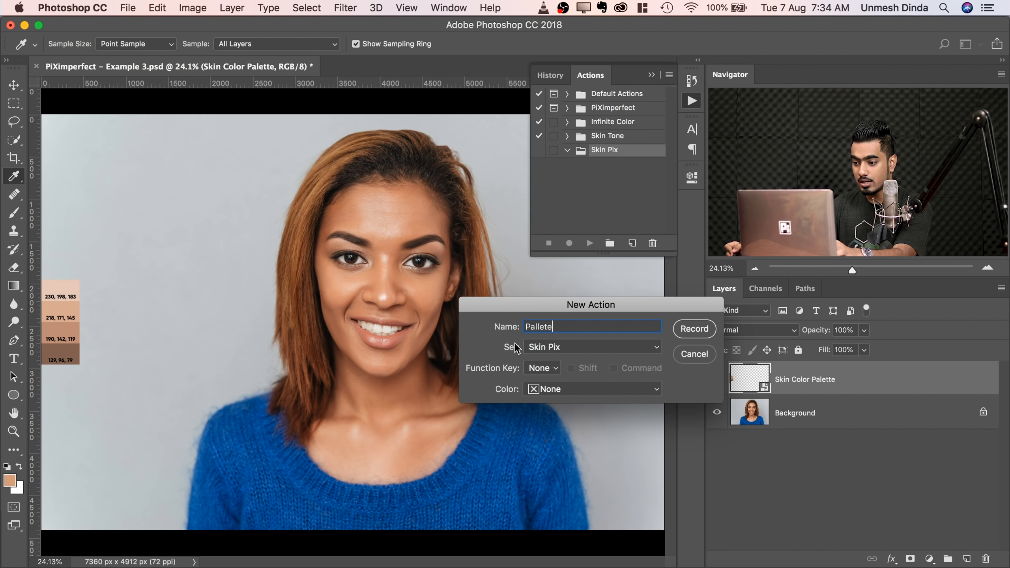
pyautogui.click(544, 345)
pyautogui.click(534, 352)
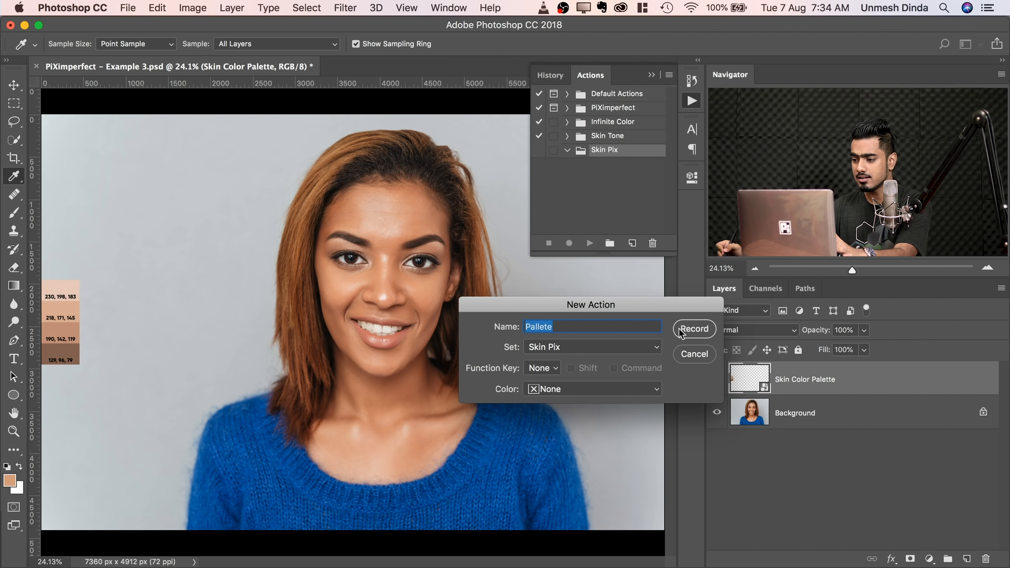
pyautogui.click(694, 329)
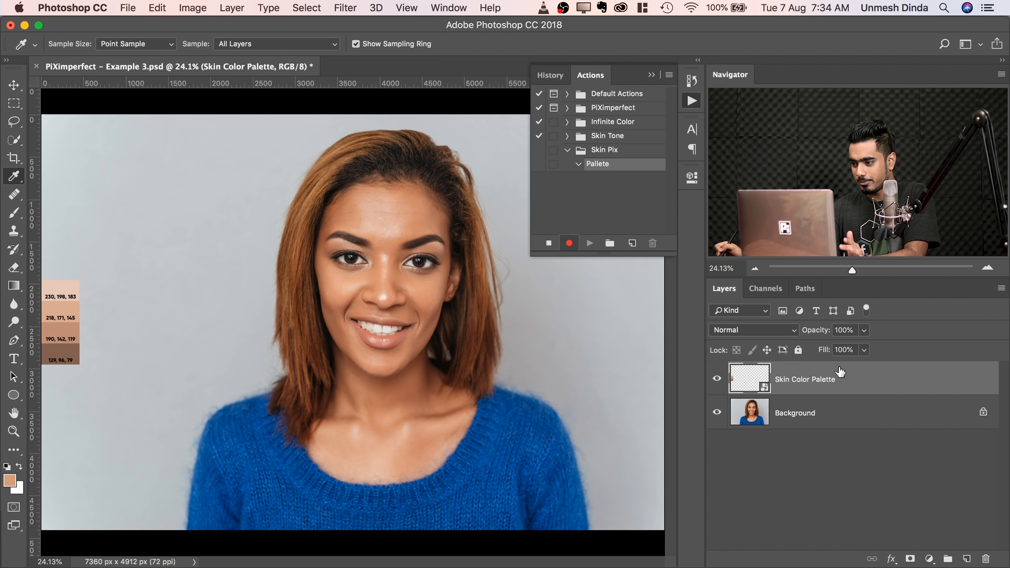
pyautogui.click(548, 243)
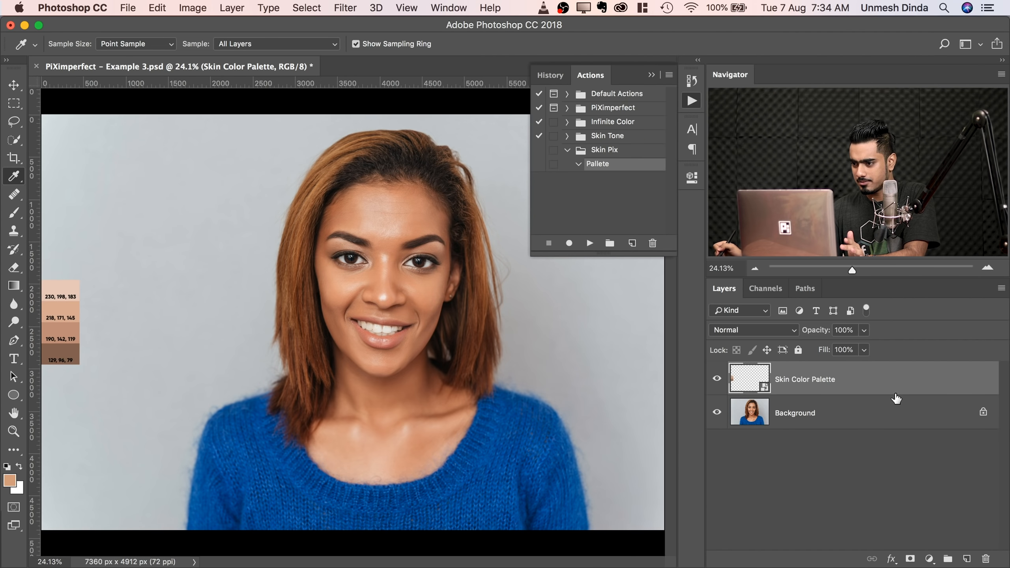
# Delete the Skin Color Palette layer and the empty Pallete action in the Skin Pix set.
pyautogui.moveTo(906, 384); pyautogui.dragTo(986, 558)
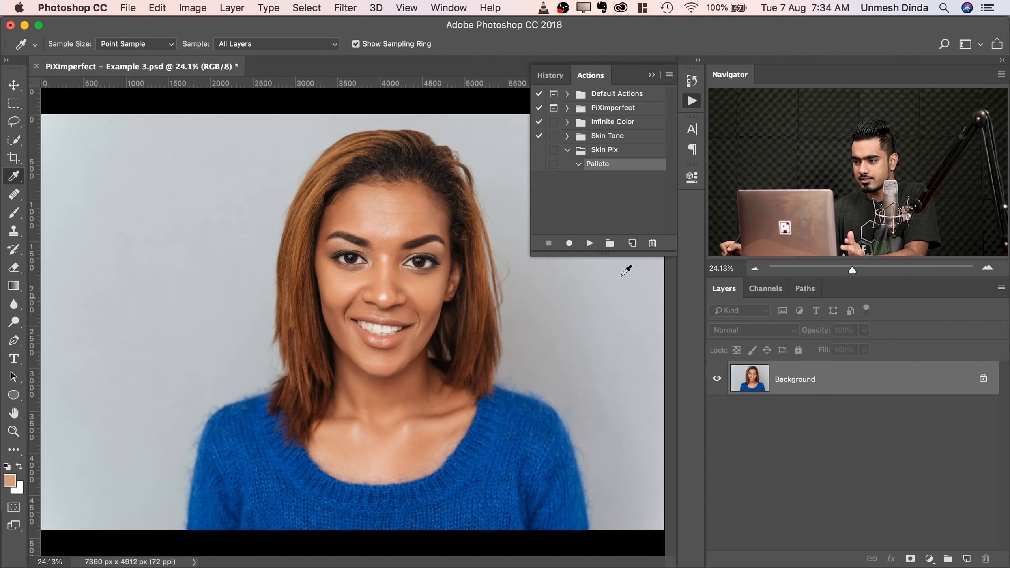
pyautogui.moveTo(603, 168); pyautogui.dragTo(651, 244)
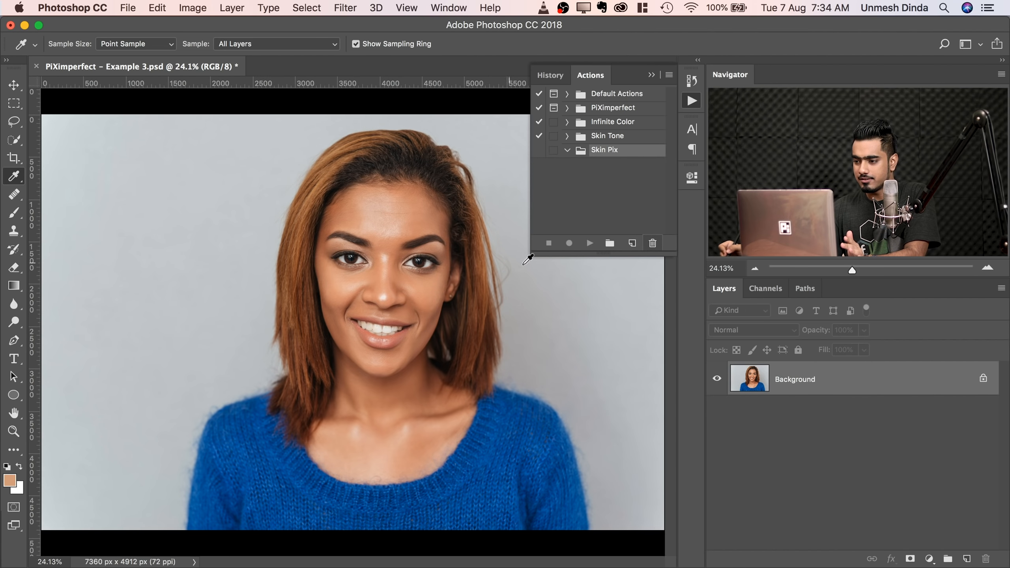
# Create an action named Pallete in the Skin Pix set and start recording it.
pyautogui.click(632, 243)
pyautogui.write('Pallete')
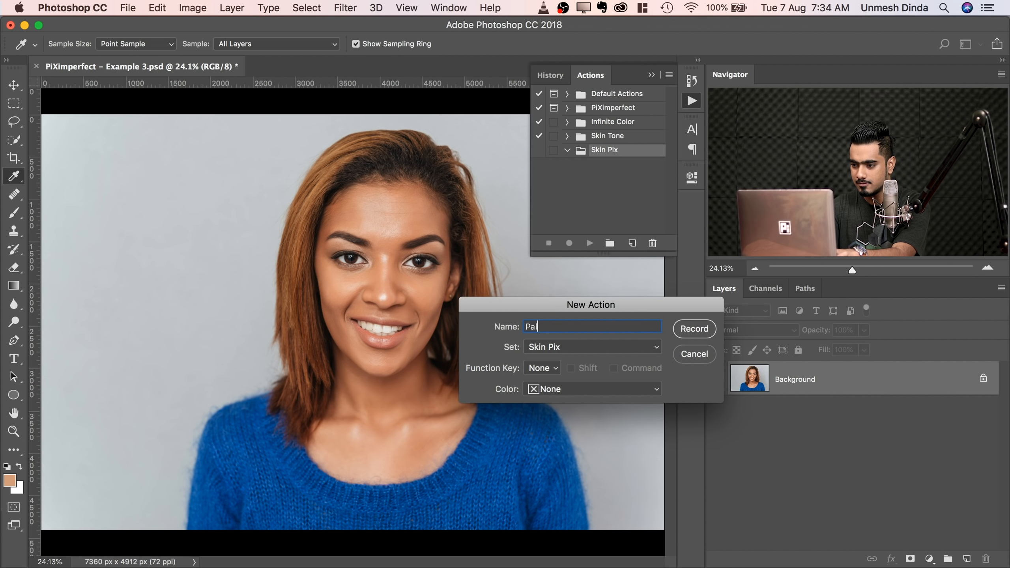
pyautogui.click(693, 329)
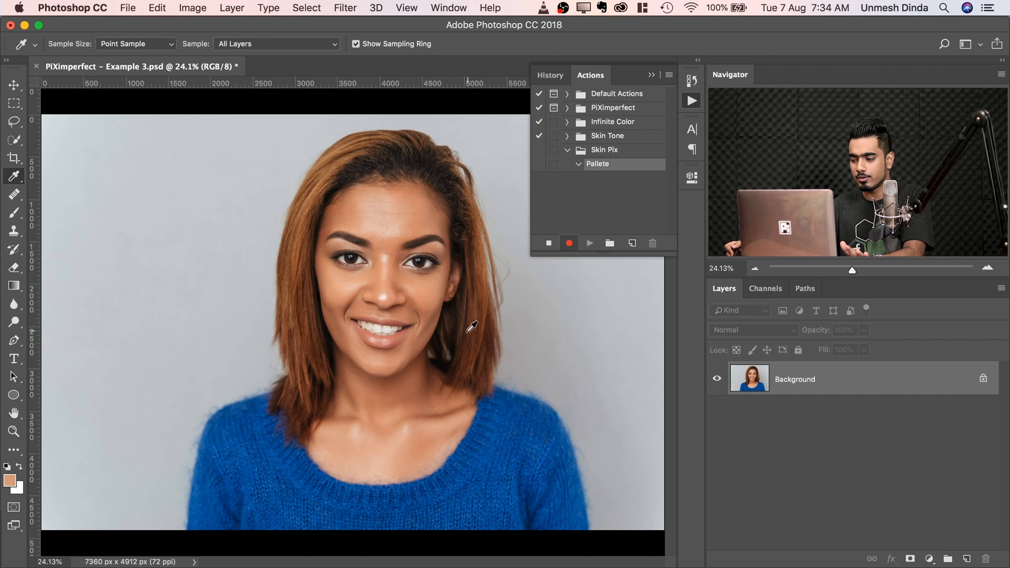
# Place Skin Color Palette.png from the desktop's Skin Palette folder as an embedded image at its original size.
pyautogui.click(133, 13)
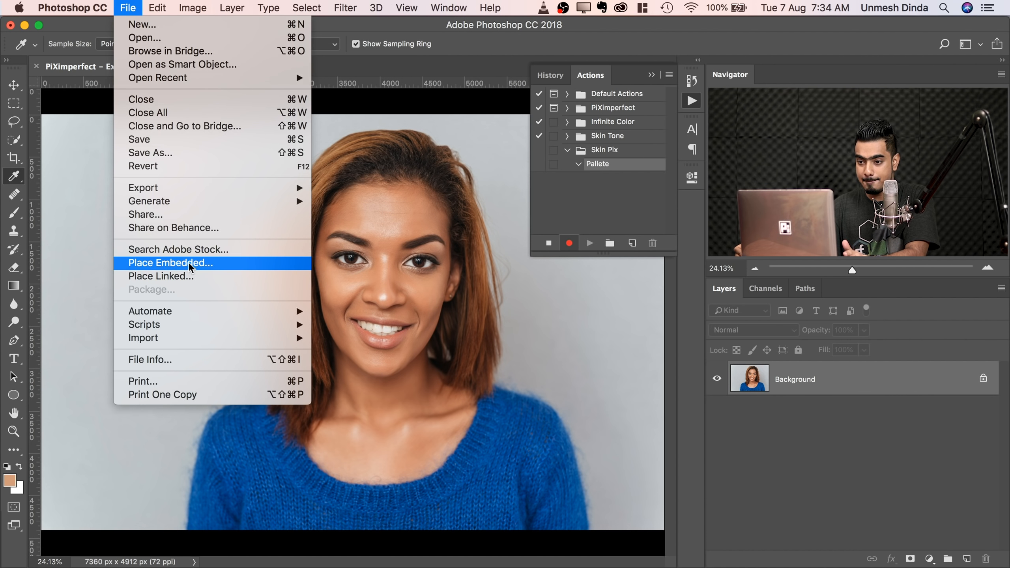
pyautogui.click(175, 262)
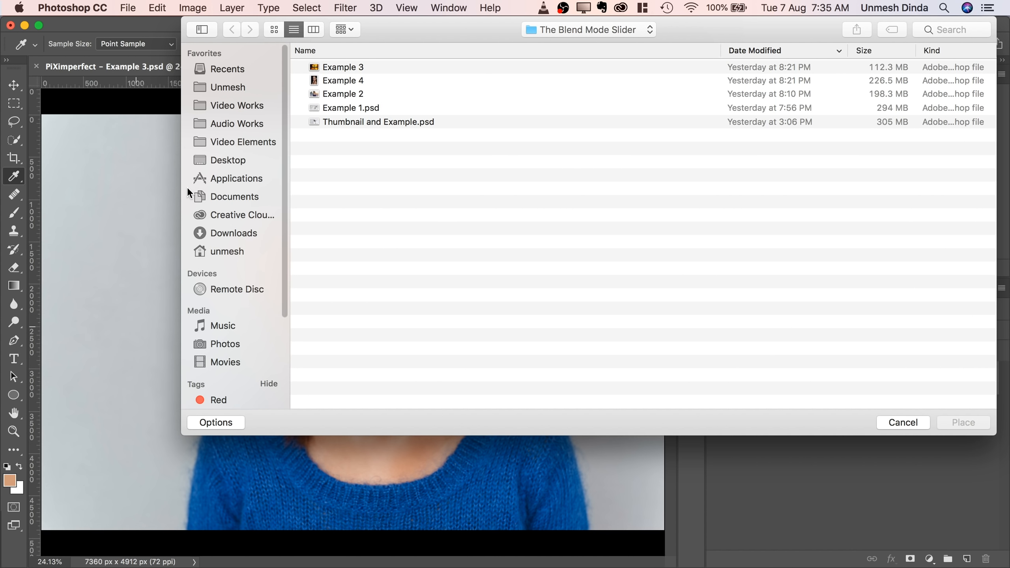
pyautogui.click(239, 162)
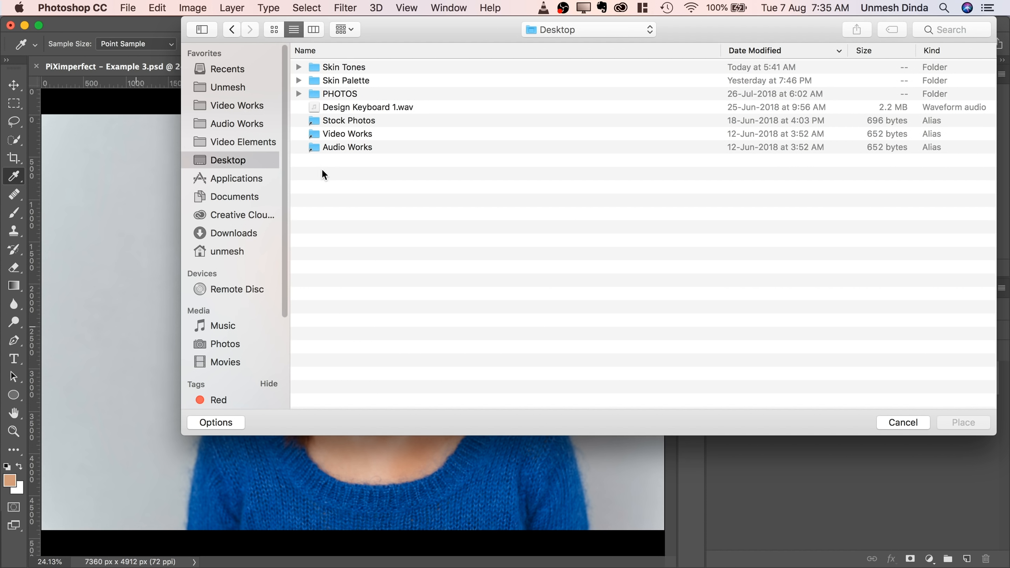
pyautogui.doubleClick(334, 80)
pyautogui.click(363, 69)
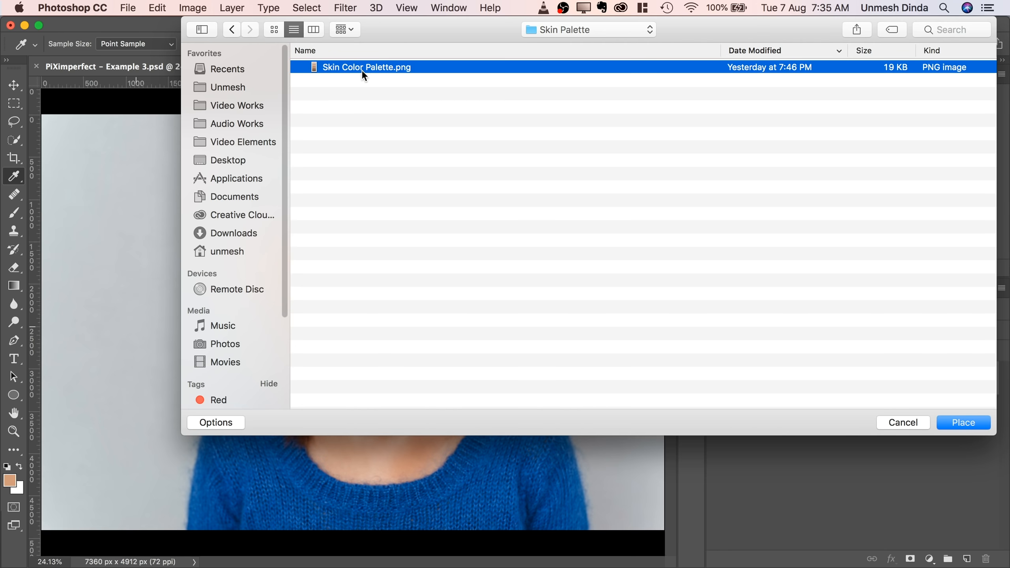
pyautogui.click(961, 422)
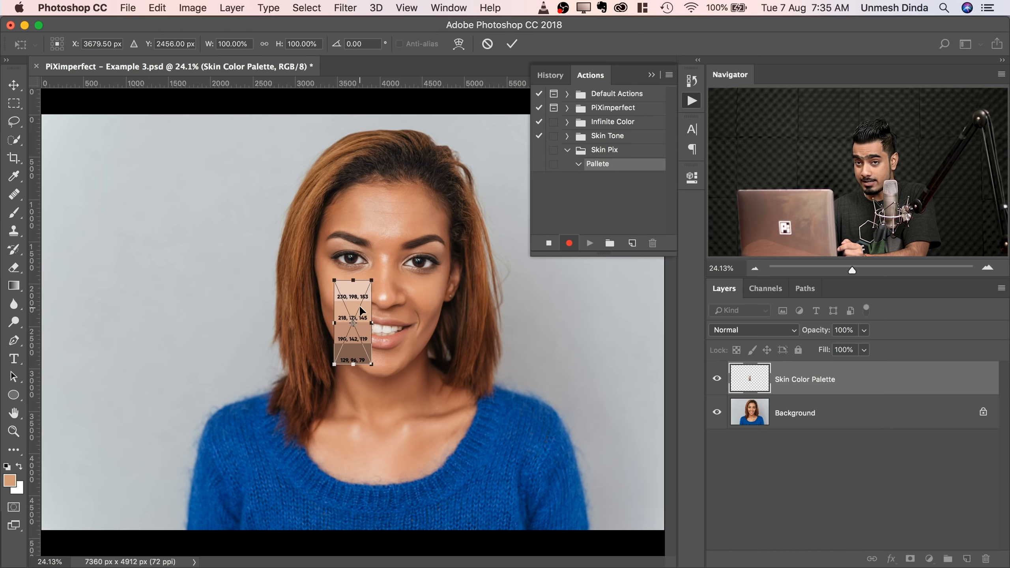
pyautogui.press('Return')
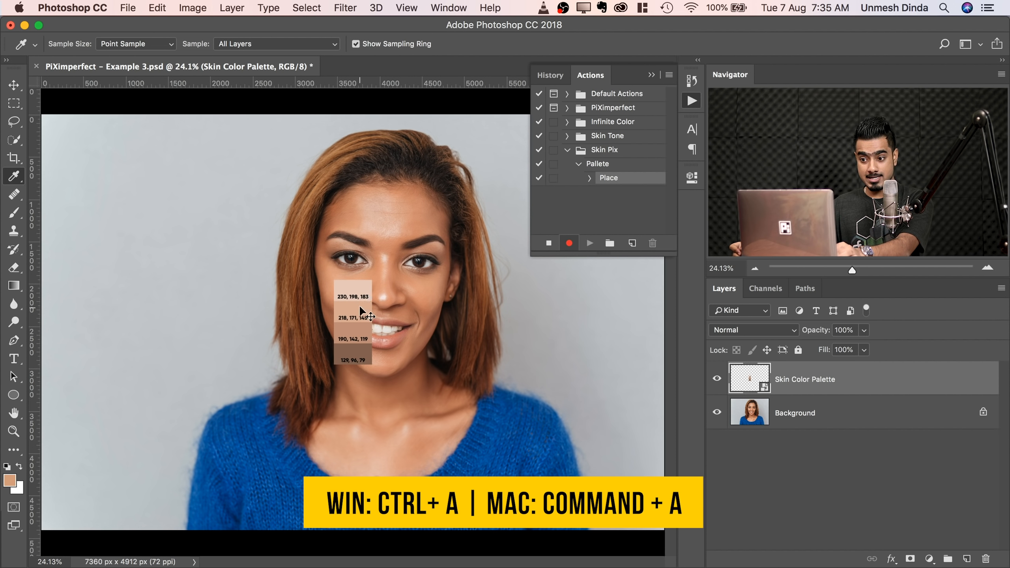
# Select the whole canvas, align the palette layer to its left edge, then deselect and stop recording the action.
pyautogui.press('super+a')
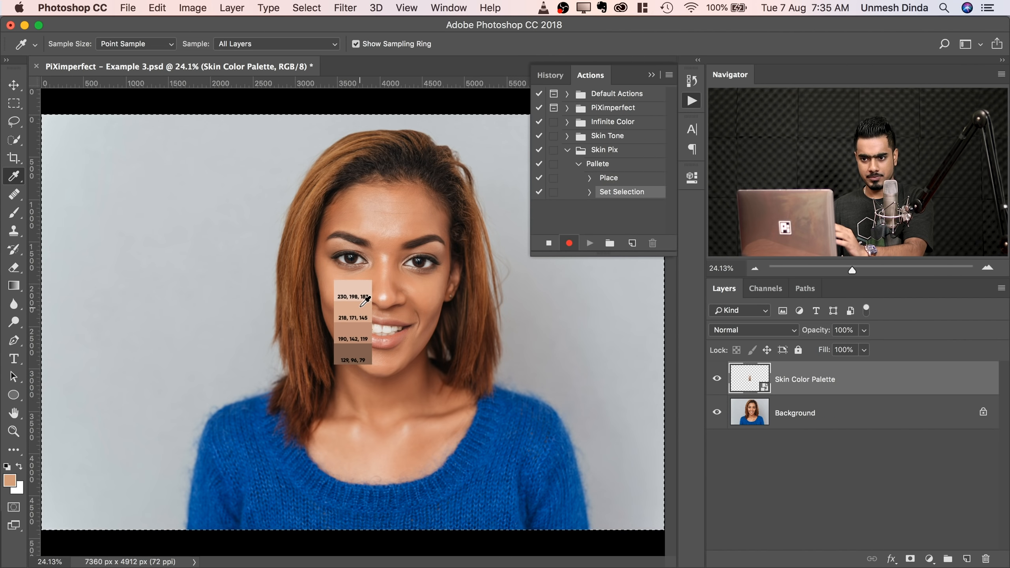
pyautogui.click(14, 85)
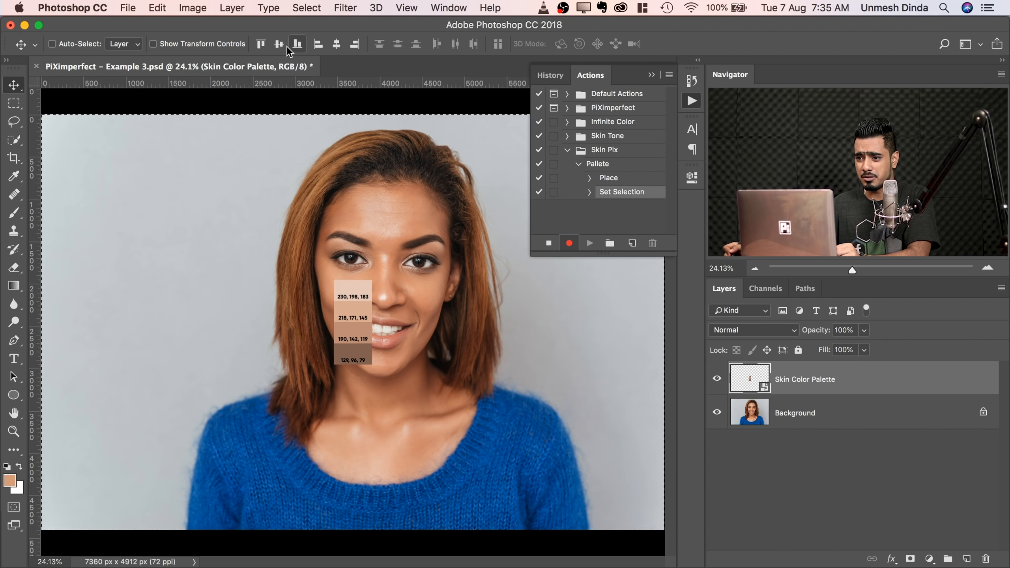
pyautogui.click(317, 43)
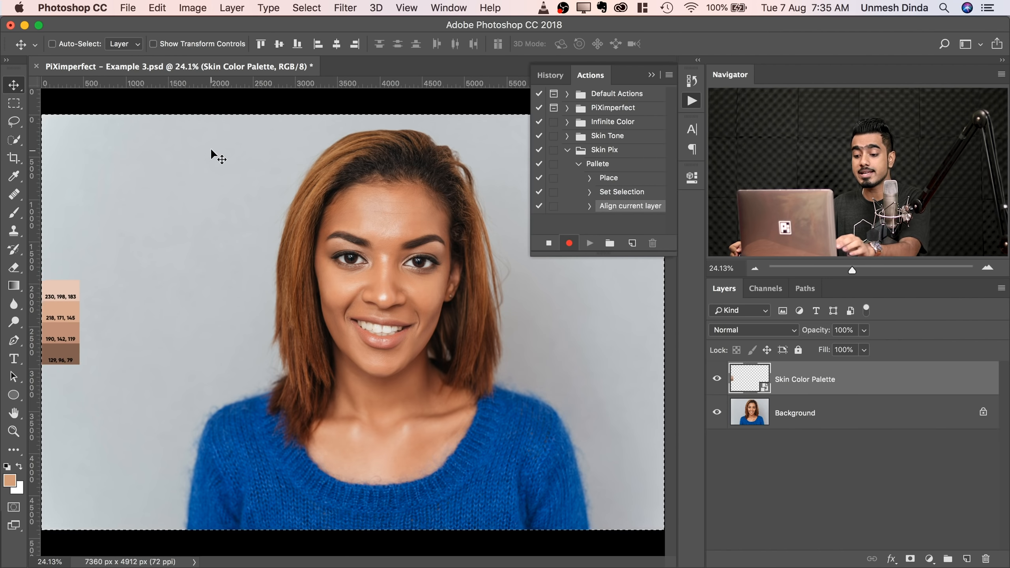
pyautogui.press('super+d')
pyautogui.press('Escape')
# Delete the Skin Color Palette layer, play the Pallete action from the Skin Pix set, and collapse the Actions panel.
pyautogui.moveTo(874, 383); pyautogui.dragTo(985, 558)
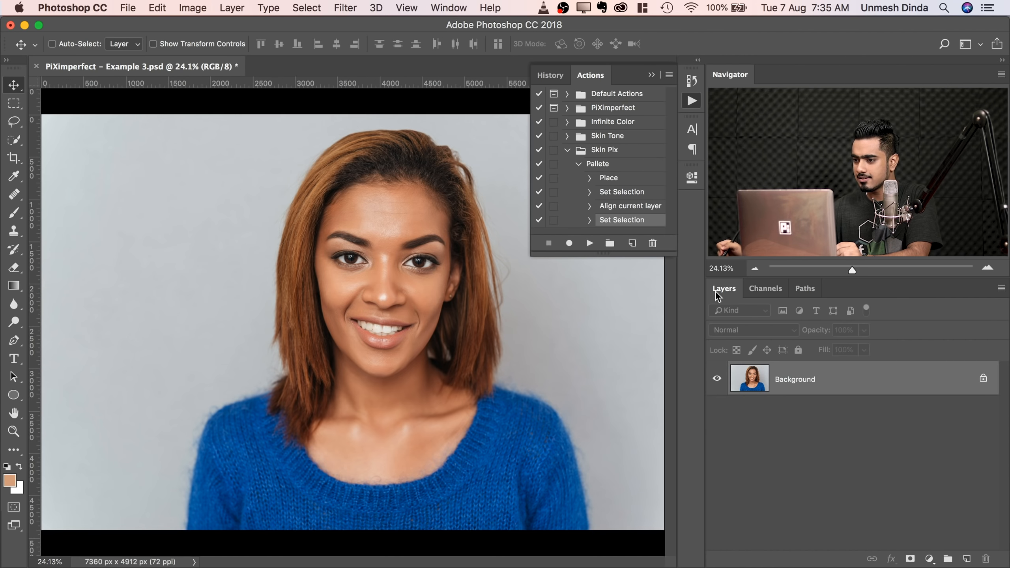
pyautogui.click(577, 164)
pyautogui.click(601, 163)
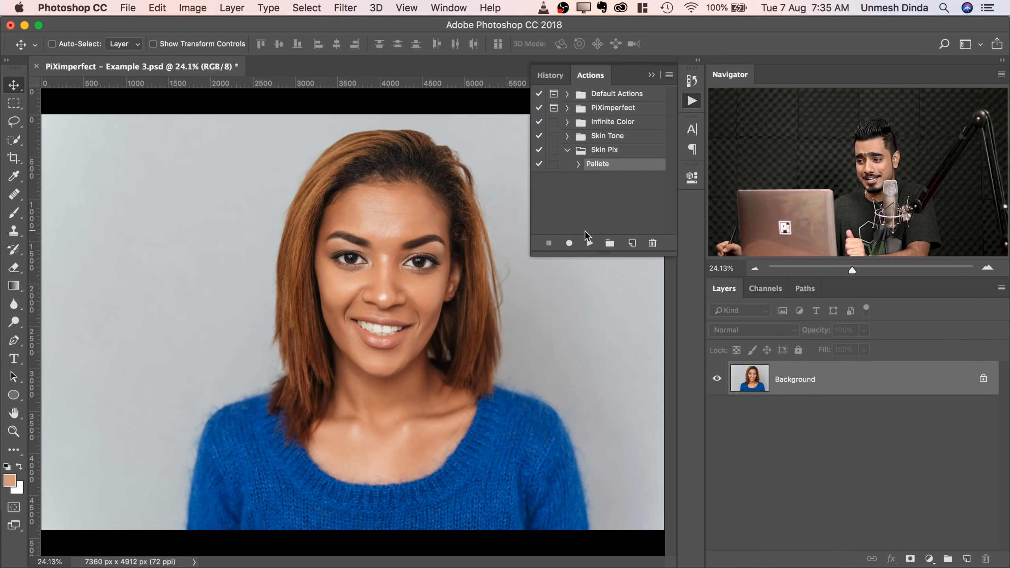
pyautogui.click(589, 243)
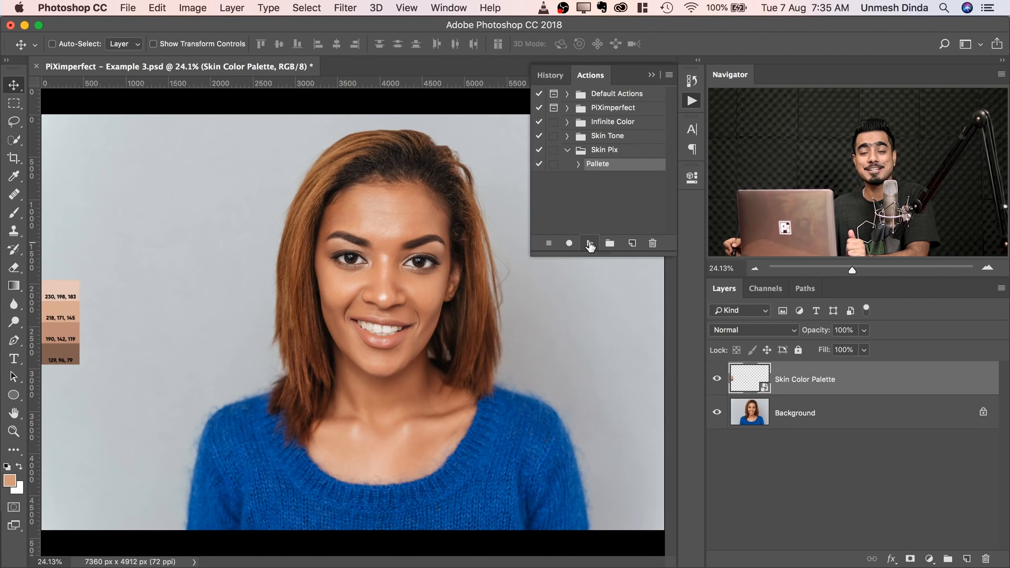
pyautogui.click(652, 75)
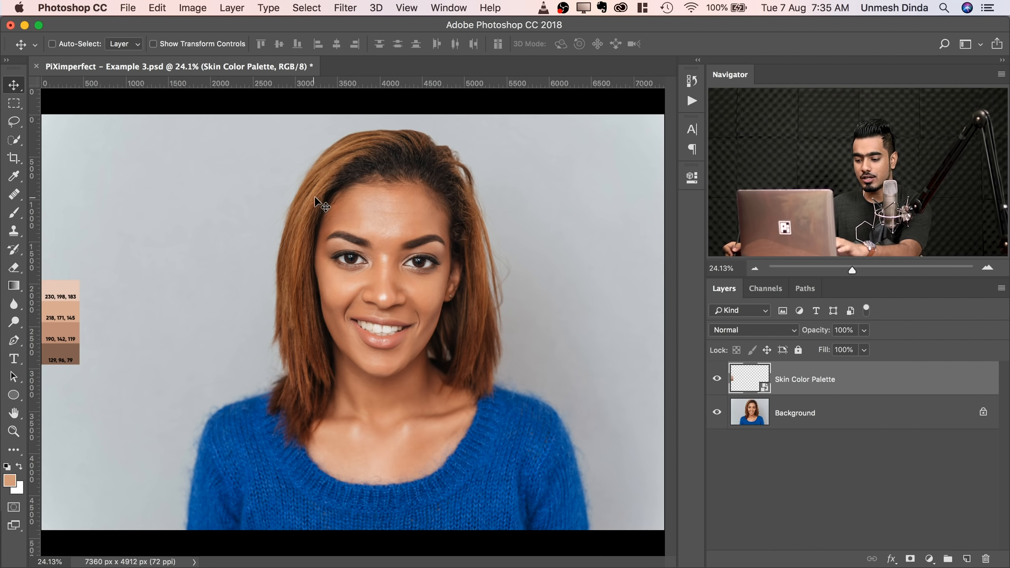
# Scale the skin colour palette to about 259% and position it directly beside the woman's face.
pyautogui.press('super+t')
pyautogui.moveTo(64, 306); pyautogui.dragTo(270, 264)
pyautogui.moveTo(285, 320); pyautogui.dragTo(316, 388)
pyautogui.moveTo(308, 276); pyautogui.dragTo(290, 275)
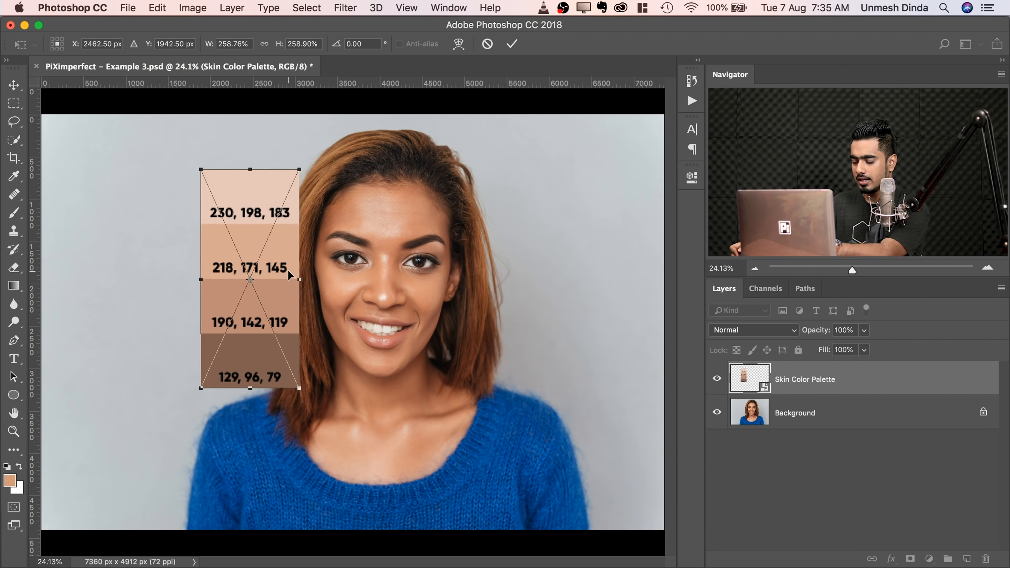
pyautogui.press('Return')
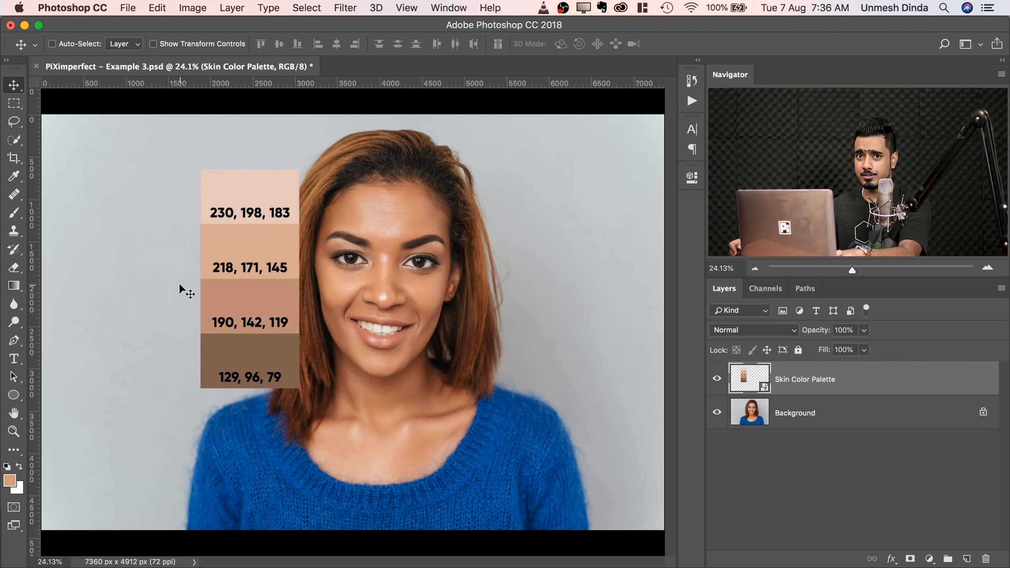
# Add a Curves adjustment layer above the Skin Color Palette layer.
pyautogui.moveTo(305, 267); pyautogui.dragTo(352, 258)
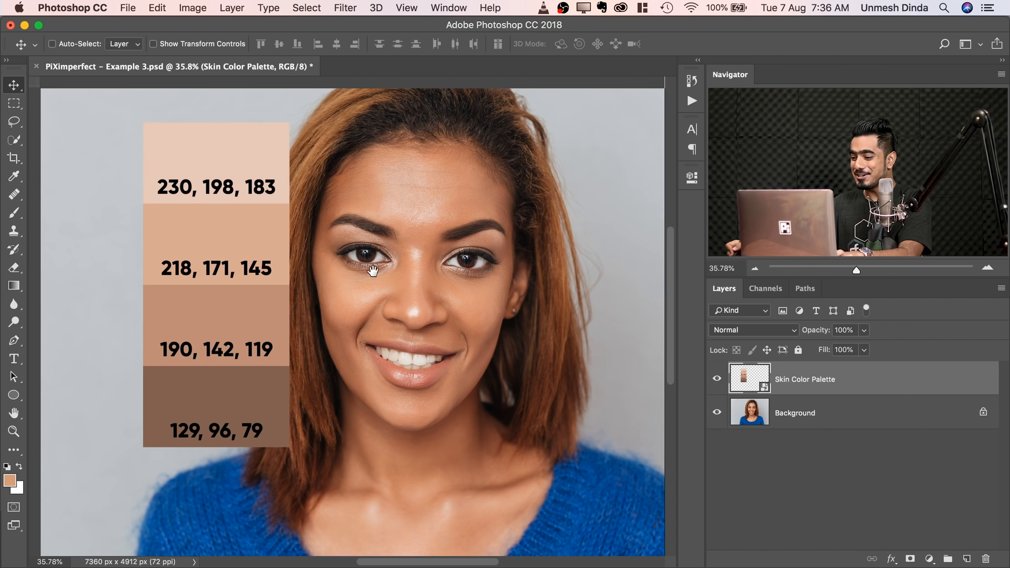
pyautogui.click(929, 559)
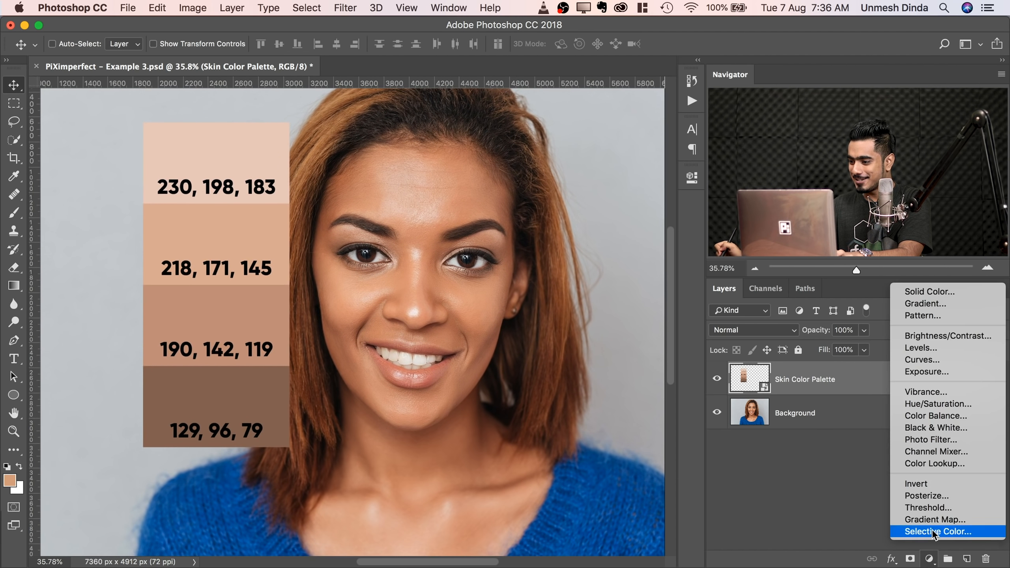
pyautogui.click(944, 359)
# On the Background layer, draw a freehand Lasso selection over midtone skin from the cheek, along the nose, to the forehead.
pyautogui.moveTo(359, 270)
pyautogui.mouseDown()
pyautogui.moveTo(388, 267)
pyautogui.moveTo(361, 291)
pyautogui.moveTo(367, 265)
pyautogui.mouseUp()
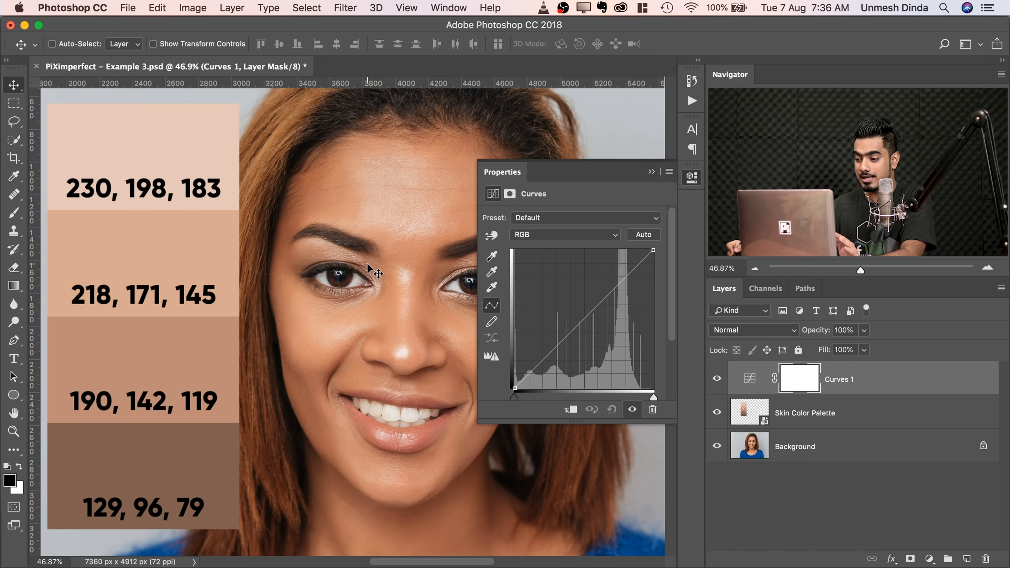
pyautogui.click(840, 449)
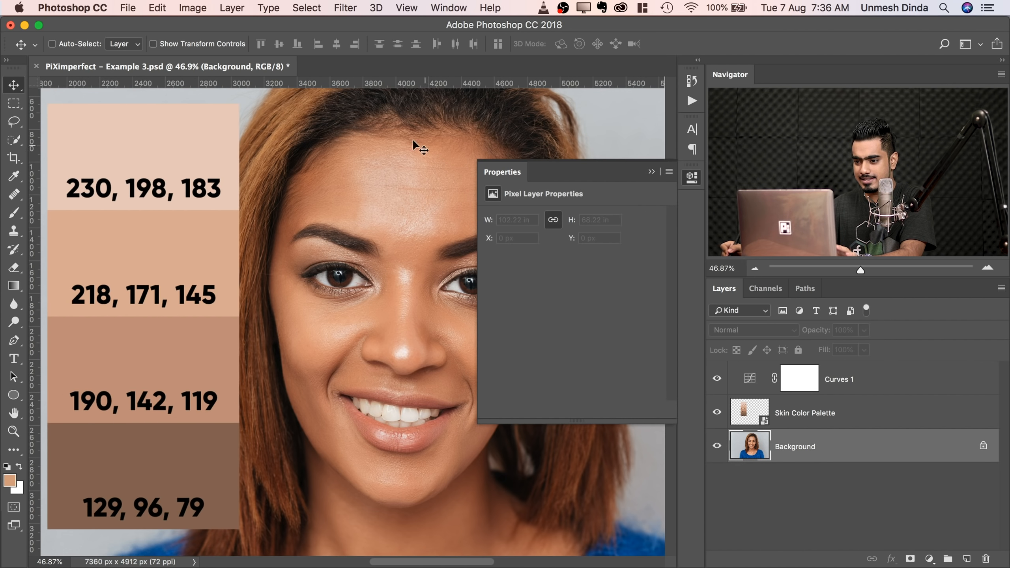
pyautogui.moveTo(332, 262); pyautogui.dragTo(338, 290)
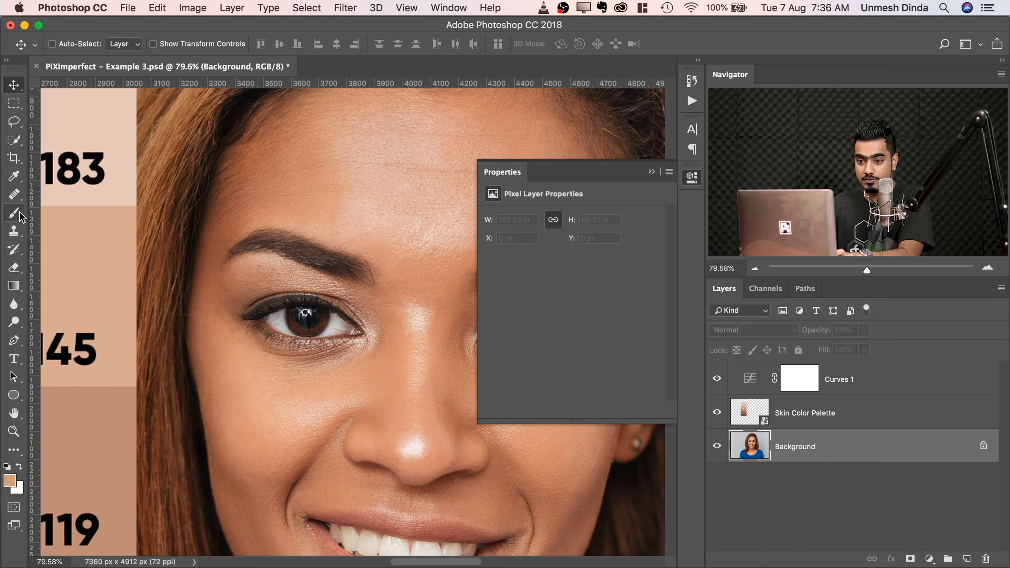
pyautogui.click(14, 124)
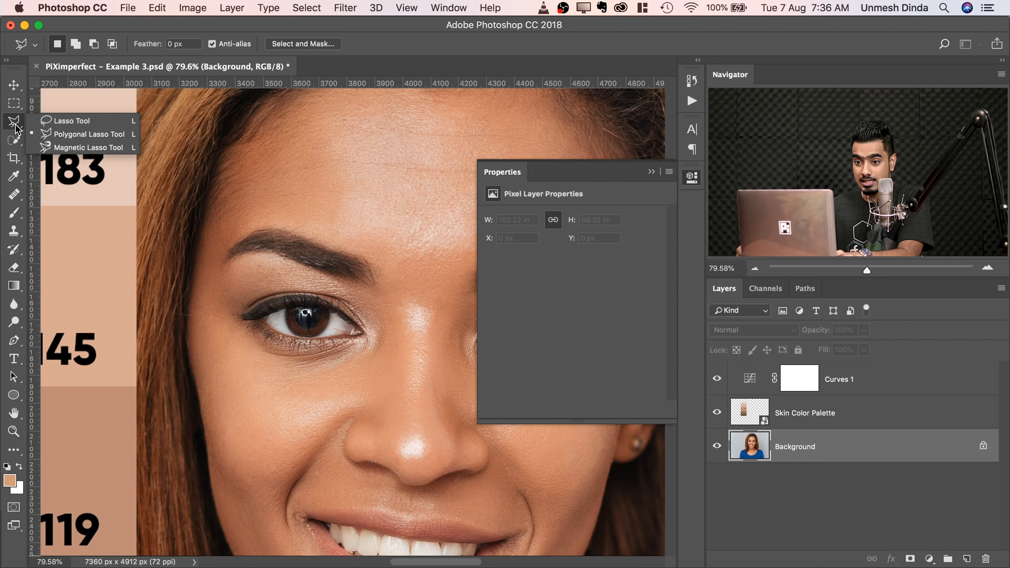
pyautogui.click(16, 125)
pyautogui.click(13, 122)
pyautogui.click(52, 120)
pyautogui.scroll(-1, 258, 223)
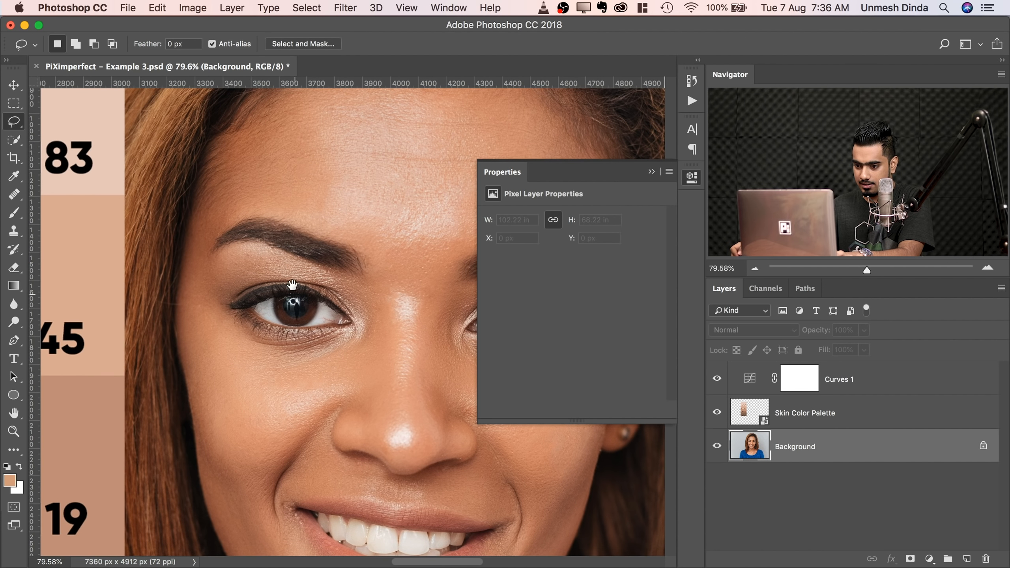
pyautogui.moveTo(287, 338); pyautogui.dragTo(273, 259)
pyautogui.moveTo(241, 298); pyautogui.dragTo(265, 295)
pyautogui.moveTo(369, 253)
pyautogui.mouseDown()
pyautogui.moveTo(338, 332)
pyautogui.moveTo(294, 364)
pyautogui.moveTo(166, 404)
pyautogui.moveTo(215, 482)
pyautogui.moveTo(202, 411)
pyautogui.moveTo(223, 396)
pyautogui.moveTo(301, 382)
pyautogui.moveTo(367, 327)
pyautogui.moveTo(368, 292)
pyautogui.moveTo(366, 320)
pyautogui.mouseUp()
pyautogui.scroll(3, 365, 320)
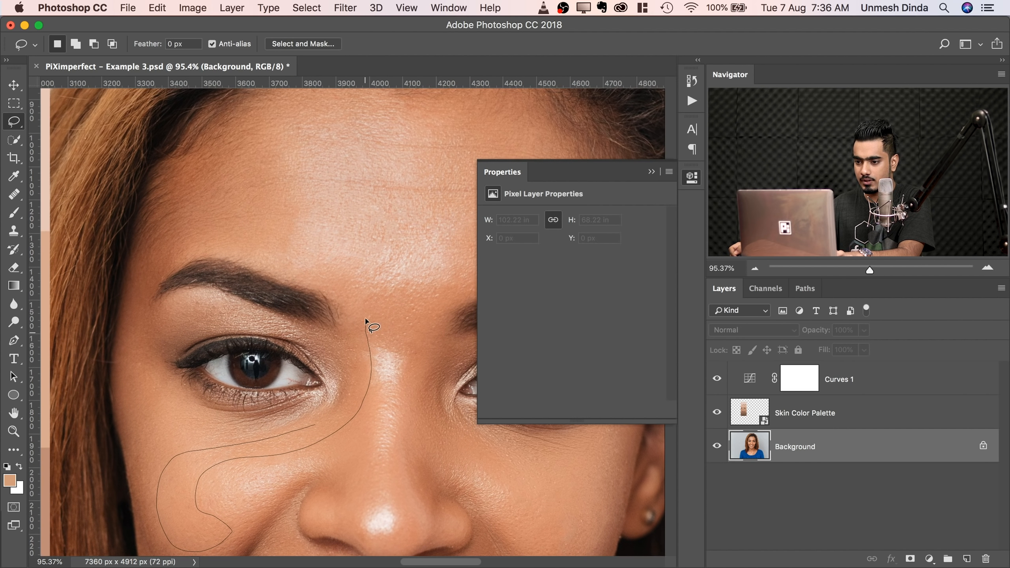
pyautogui.moveTo(301, 274); pyautogui.dragTo(290, 245)
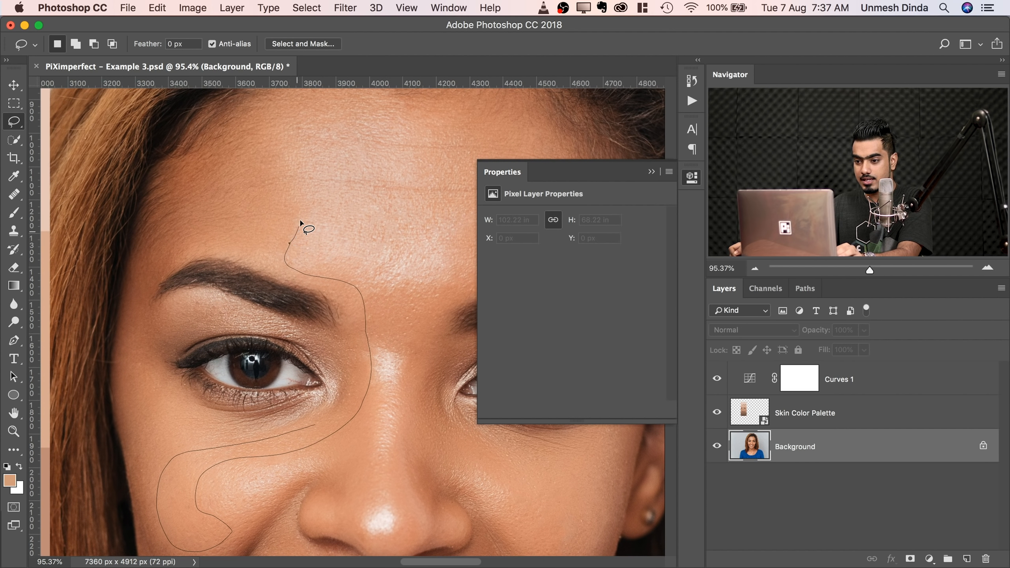
pyautogui.moveTo(277, 136)
pyautogui.mouseDown()
pyautogui.moveTo(192, 206)
pyautogui.moveTo(268, 261)
pyautogui.moveTo(352, 286)
pyautogui.moveTo(355, 382)
pyautogui.moveTo(327, 417)
pyautogui.mouseUp()
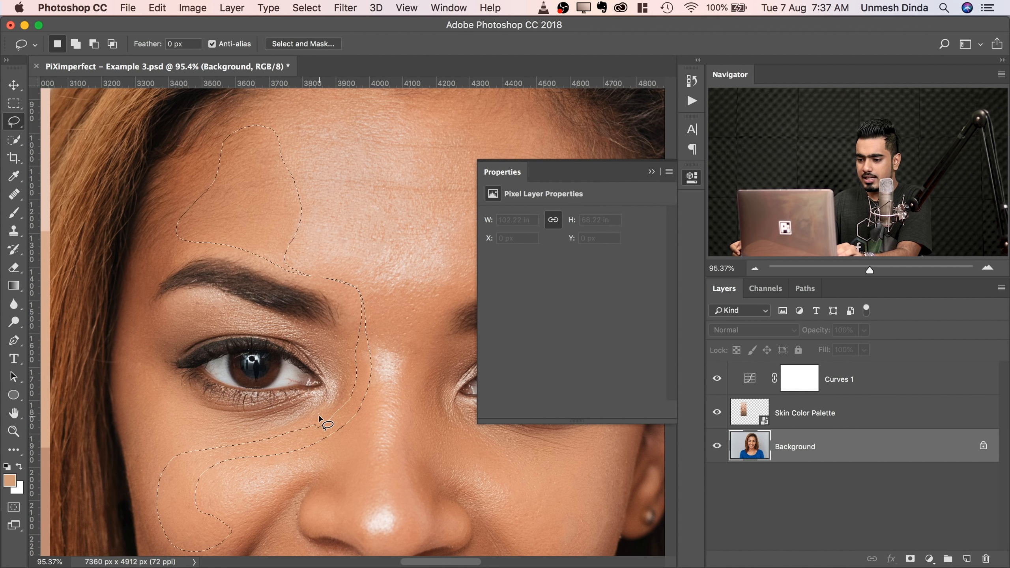
# Copy the selected skin to a new layer, reload its outline as a selection, apply the Average blur, and deselect.
pyautogui.press('super+j')
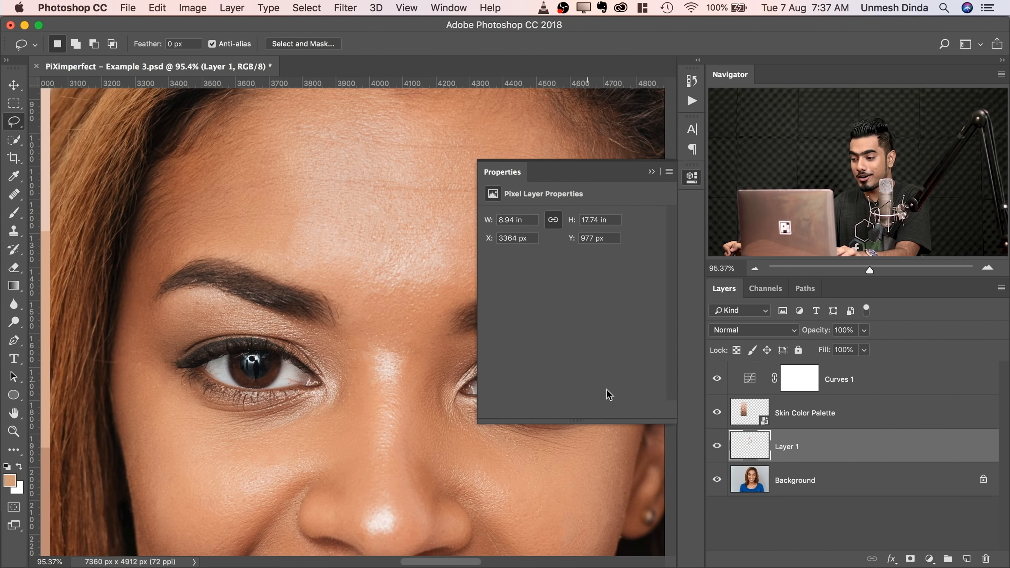
pyautogui.keyDown('super'); pyautogui.click(728, 439); pyautogui.keyUp('super')
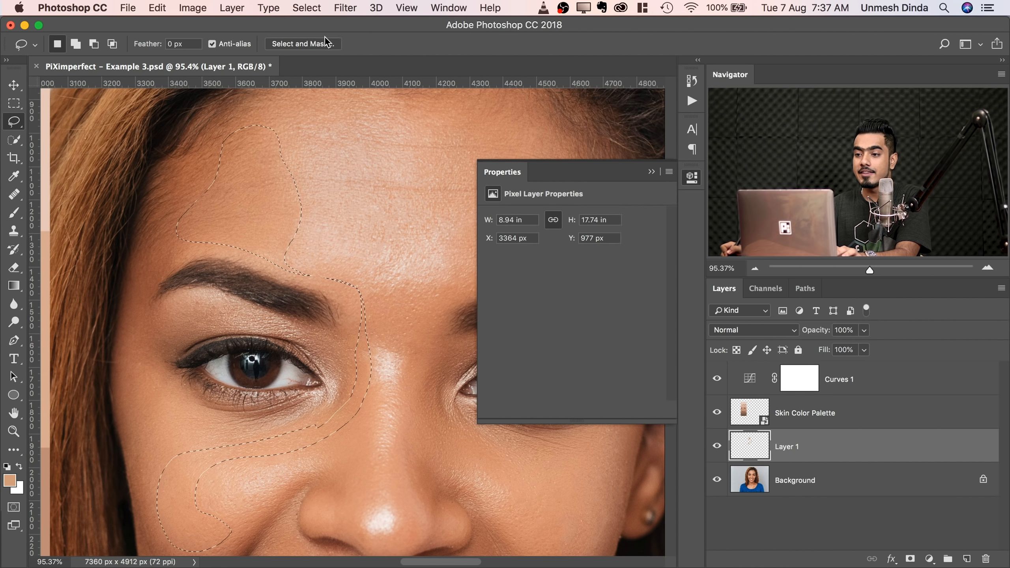
pyautogui.click(345, 8)
pyautogui.moveTo(401, 171)
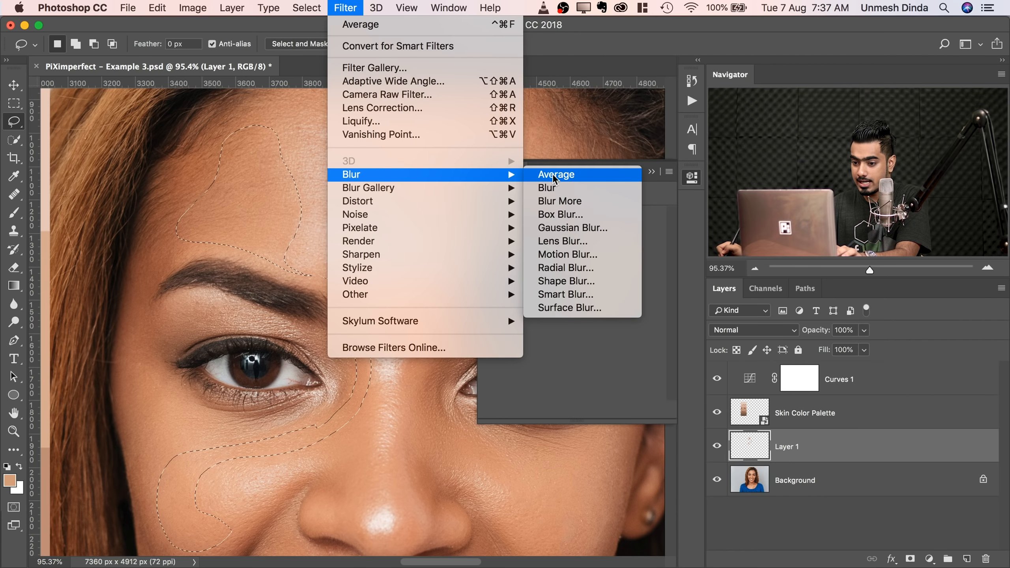
pyautogui.click(522, 172)
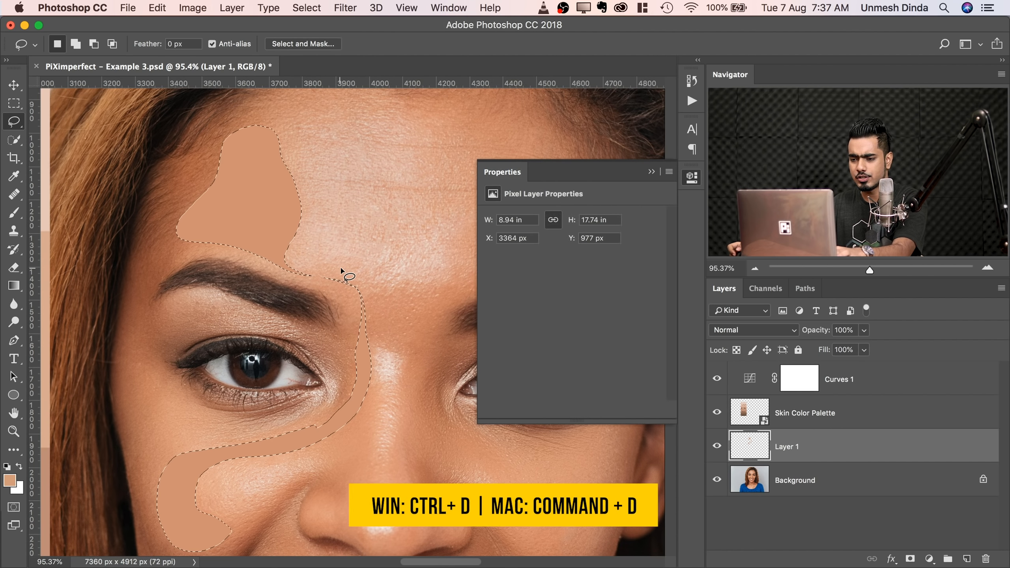
pyautogui.press('super+d')
# Activate the on-image adjustment tool for Curves 1 and place a color sampler on the averaged forehead patch.
pyautogui.moveTo(333, 252); pyautogui.dragTo(338, 292)
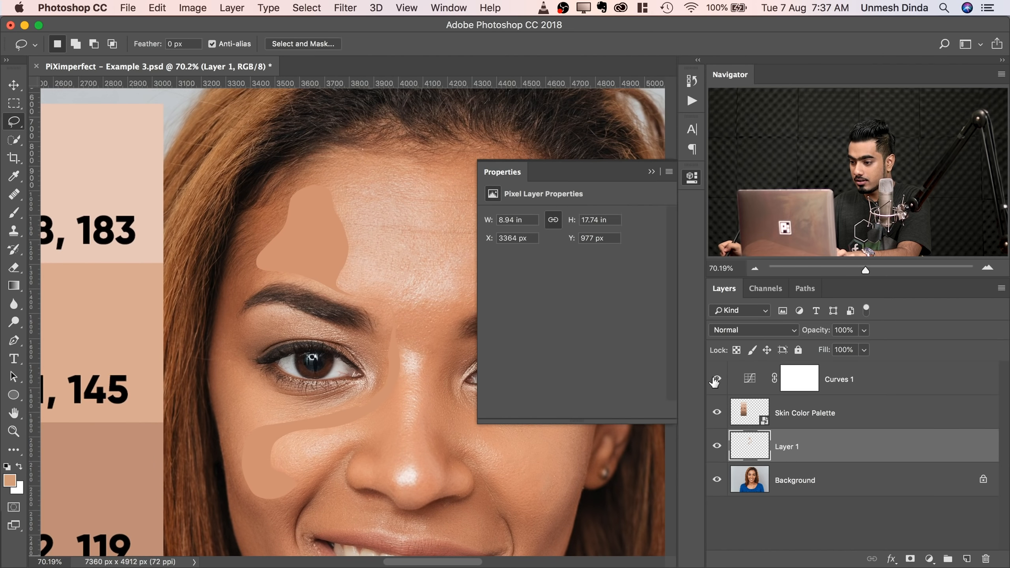
pyautogui.click(759, 383)
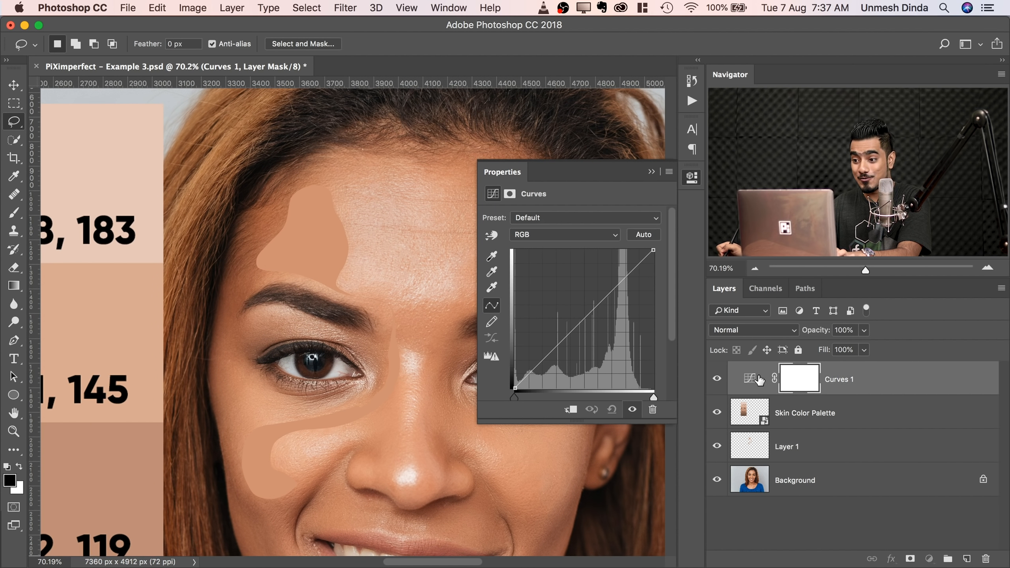
pyautogui.click(758, 382)
pyautogui.click(492, 236)
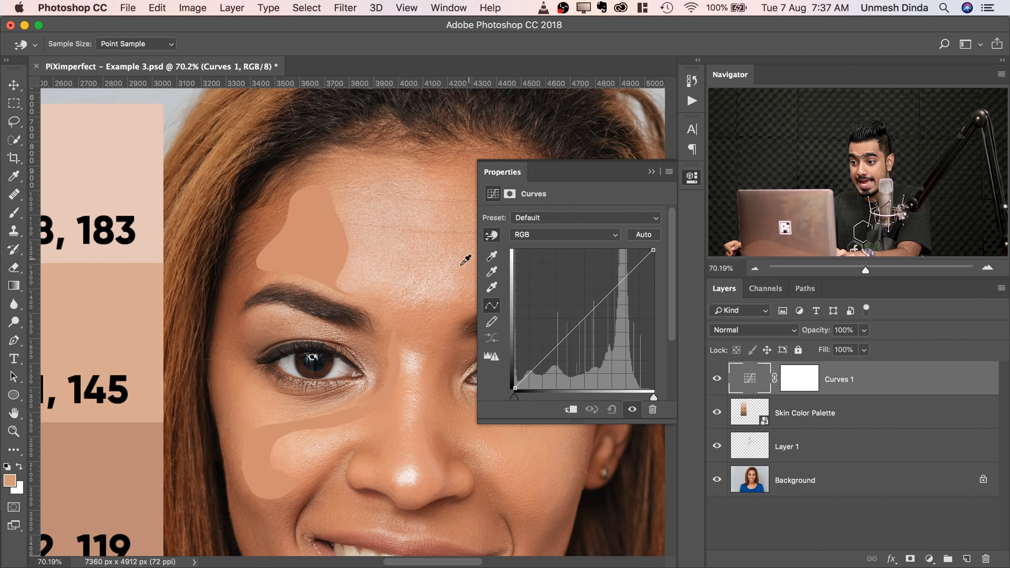
pyautogui.moveTo(301, 278); pyautogui.dragTo(335, 290)
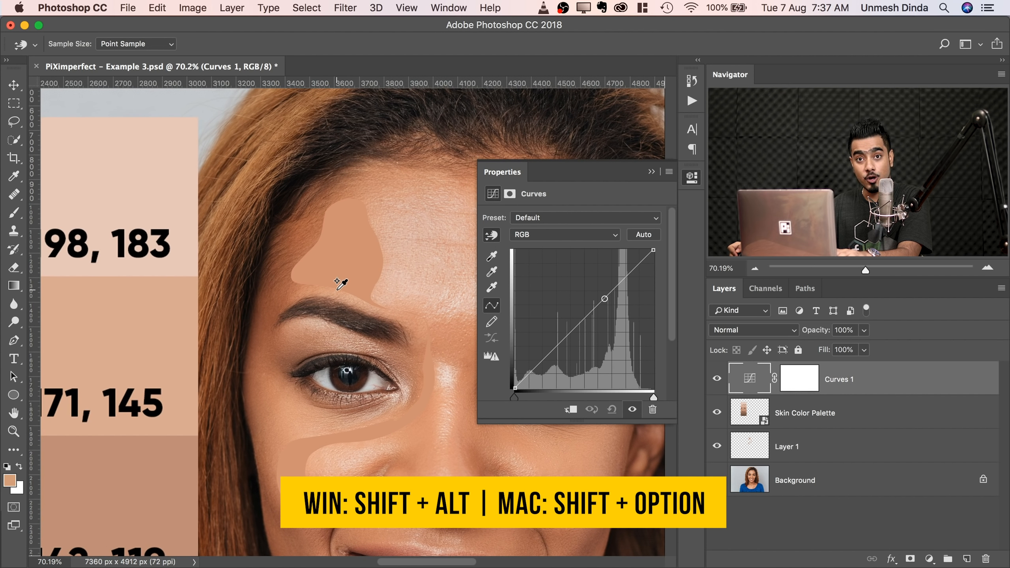
pyautogui.keyDown('alt'); pyautogui.keyDown('shift'); pyautogui.click(344, 250); pyautogui.keyUp('shift'); pyautogui.keyUp('alt')
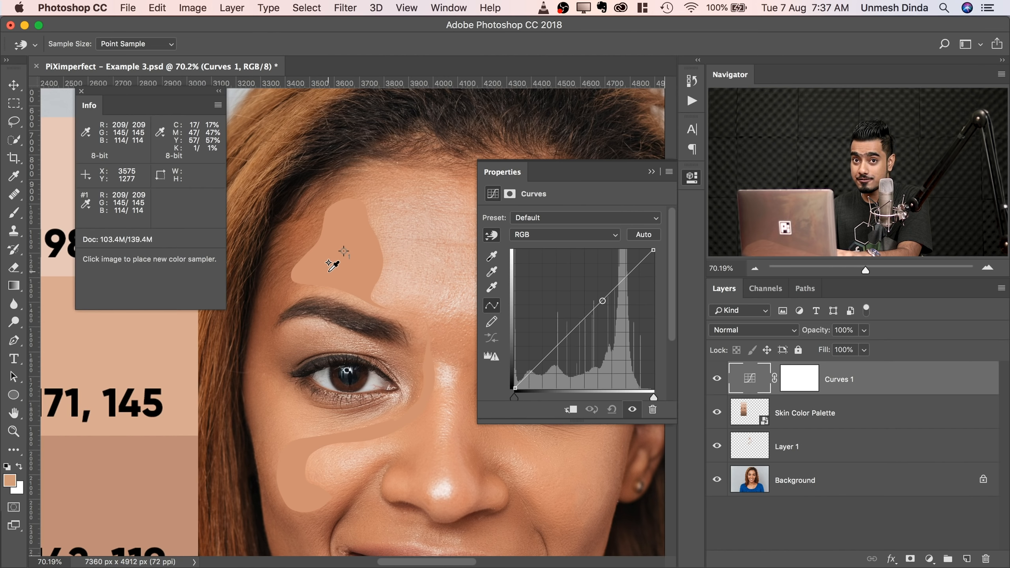
pyautogui.click(351, 236)
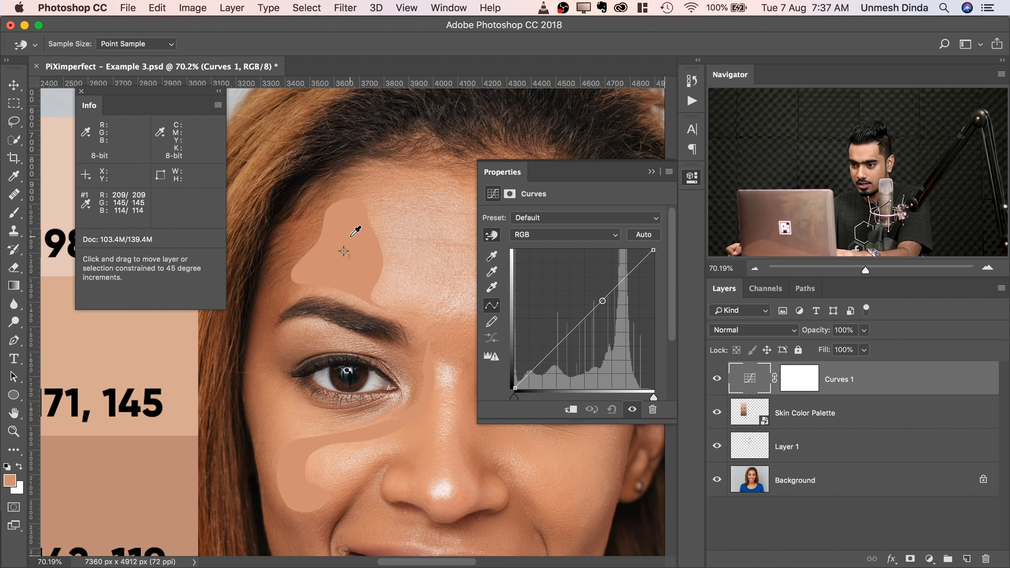
# In the Red channel of Curves 1, lower the curve until sampler #1 reads 190, matching the palette's 190, 142, 119 swatch.
pyautogui.click(582, 238)
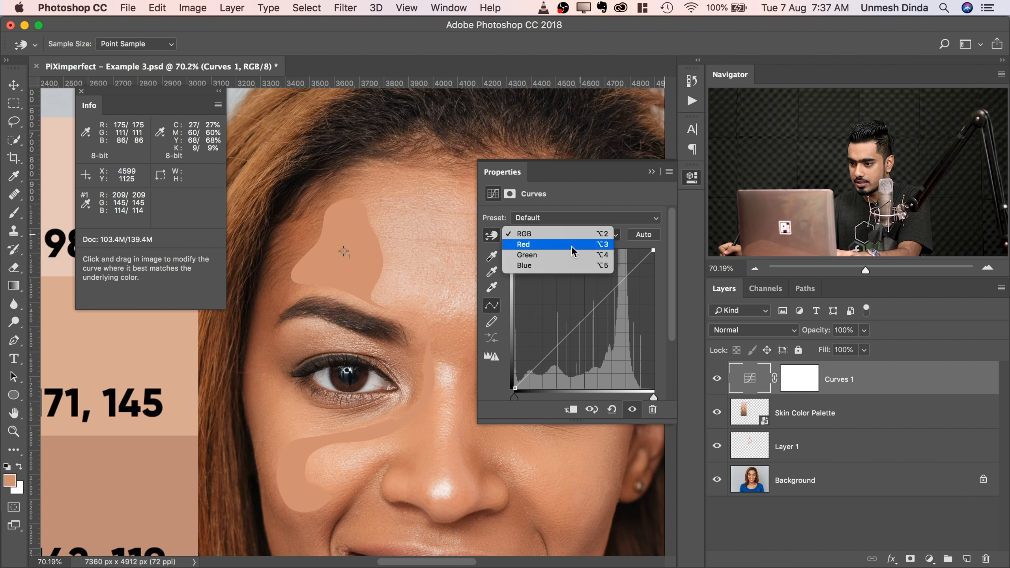
pyautogui.click(576, 247)
pyautogui.press('space')
pyautogui.moveTo(309, 257); pyautogui.dragTo(392, 270)
pyautogui.press('super+space')
pyautogui.moveTo(366, 320); pyautogui.dragTo(331, 320)
pyautogui.press('space')
pyautogui.moveTo(267, 374); pyautogui.dragTo(318, 321)
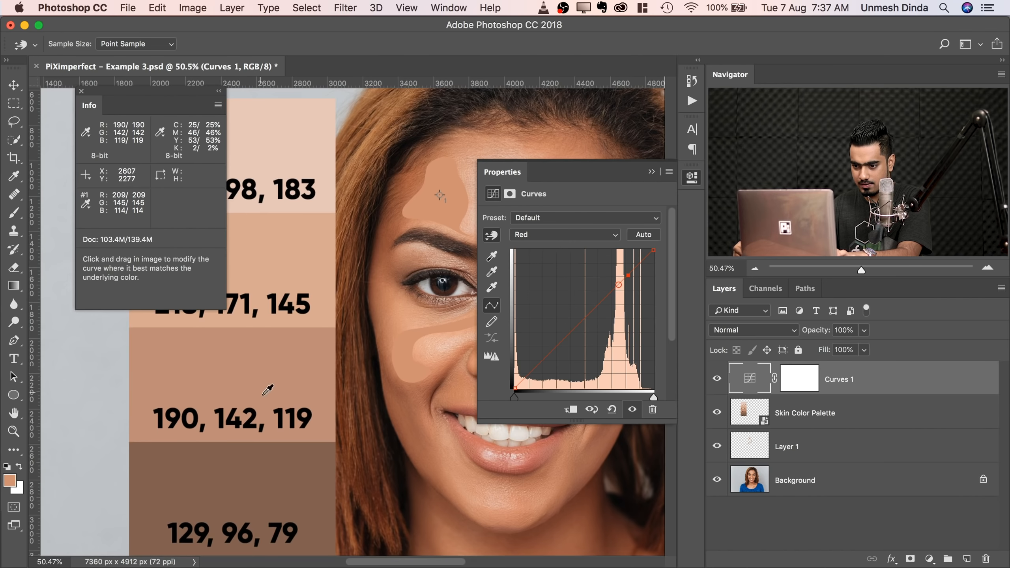
pyautogui.press('super+space')
pyautogui.moveTo(329, 283); pyautogui.dragTo(408, 264)
pyautogui.press('space')
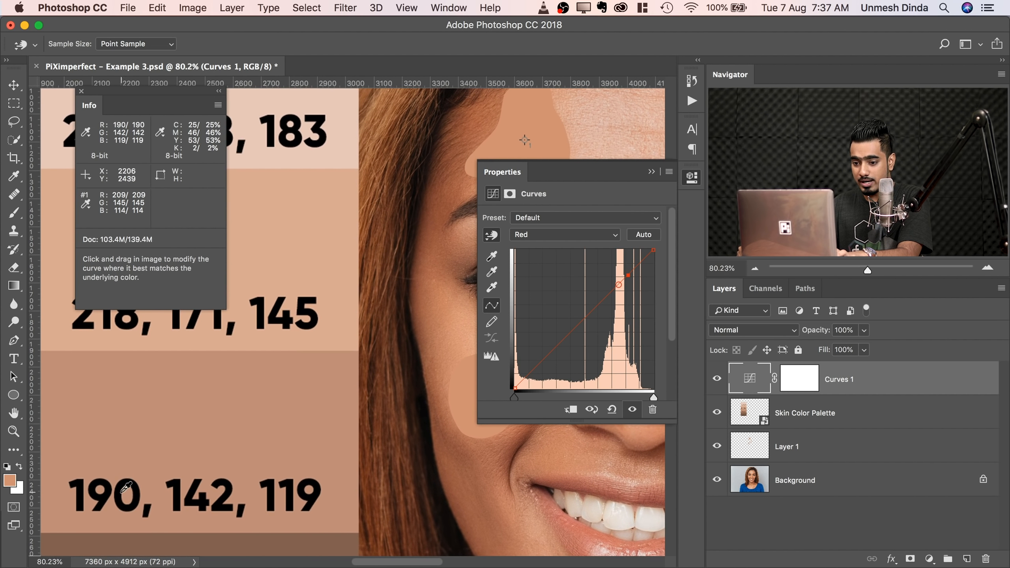
pyautogui.scroll(5, 296, 374)
pyautogui.hscroll(5, 295, 374)
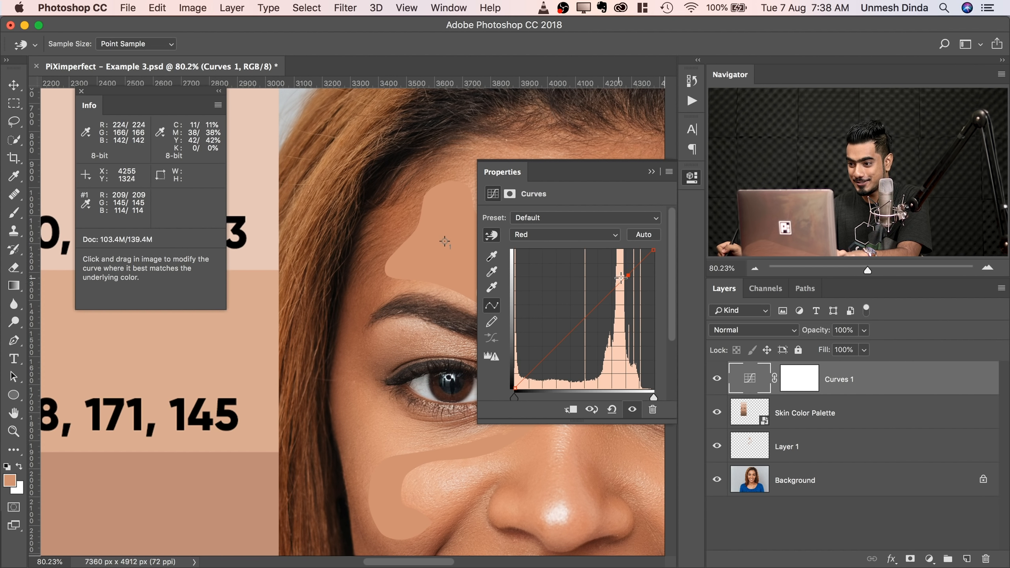
pyautogui.moveTo(629, 275); pyautogui.dragTo(637, 274)
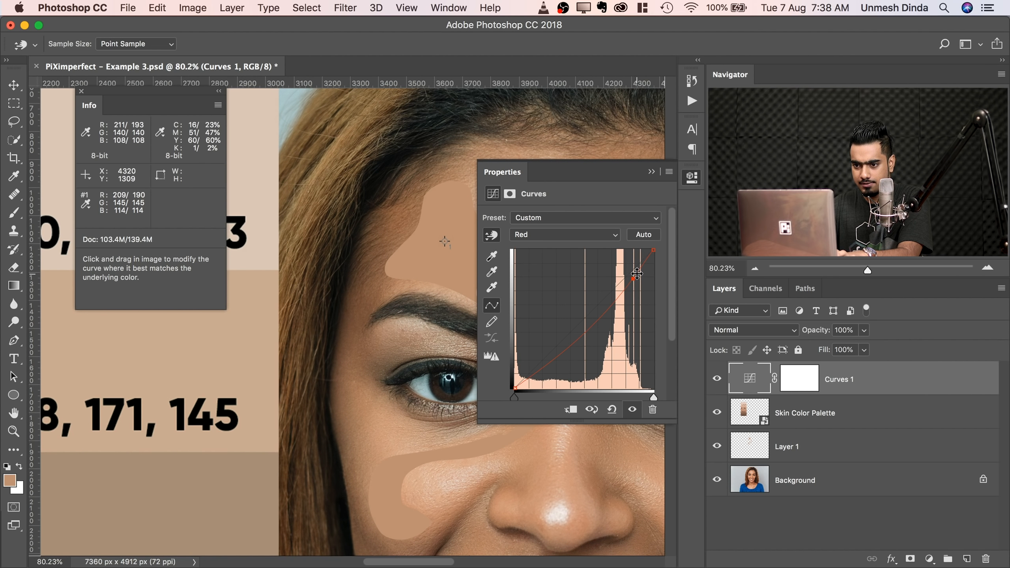
# In the Green channel of Curves 1, nudge the curve point down until sampler #1 reads 142.
pyautogui.click(544, 235)
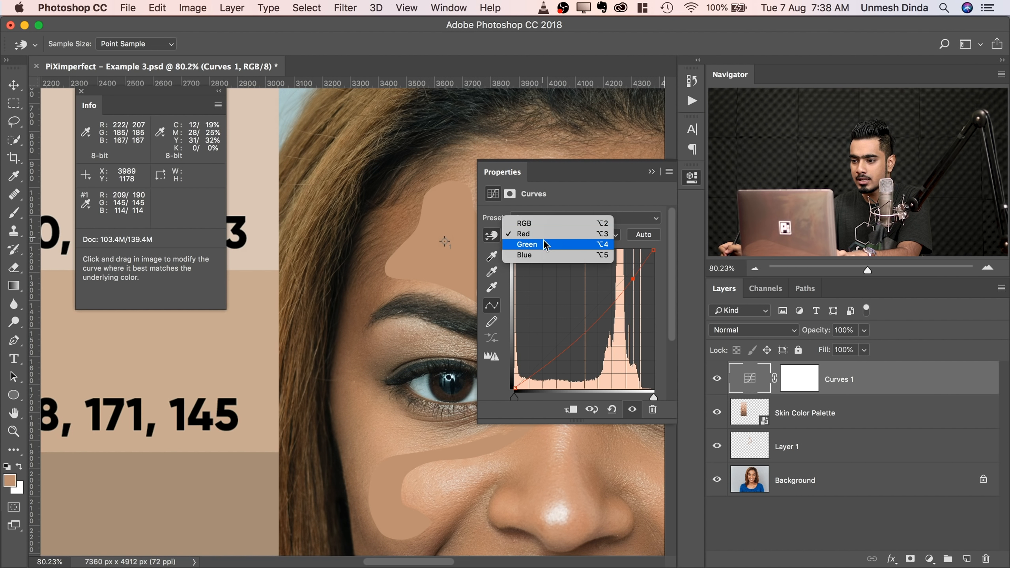
pyautogui.click(539, 244)
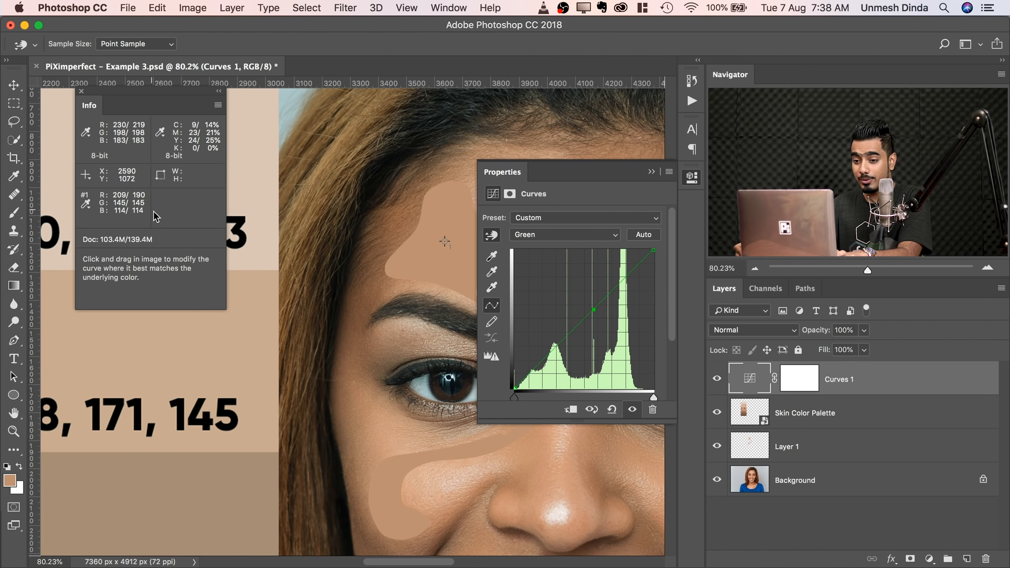
pyautogui.moveTo(260, 385); pyautogui.dragTo(420, 139)
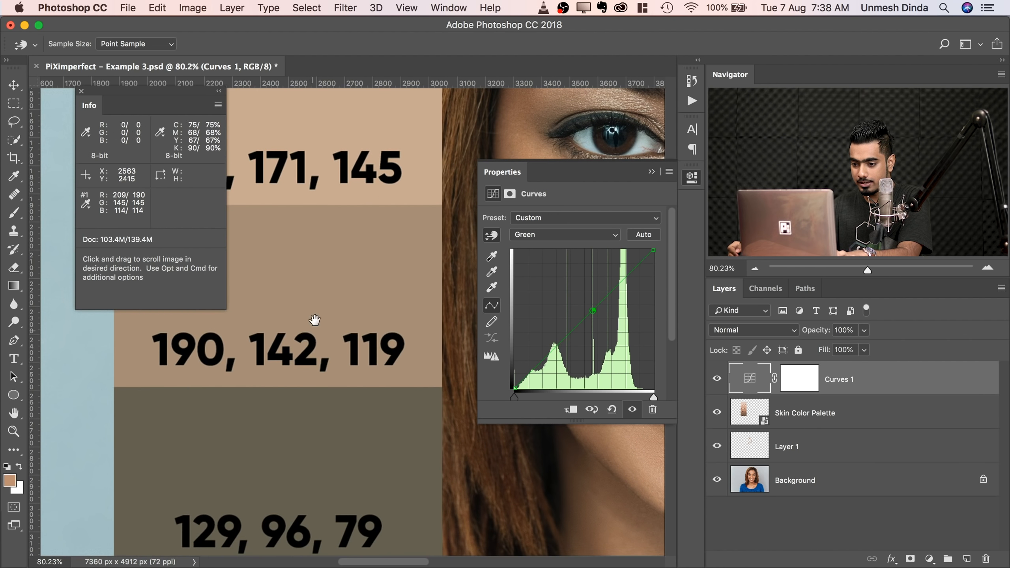
pyautogui.moveTo(369, 236); pyautogui.dragTo(276, 358)
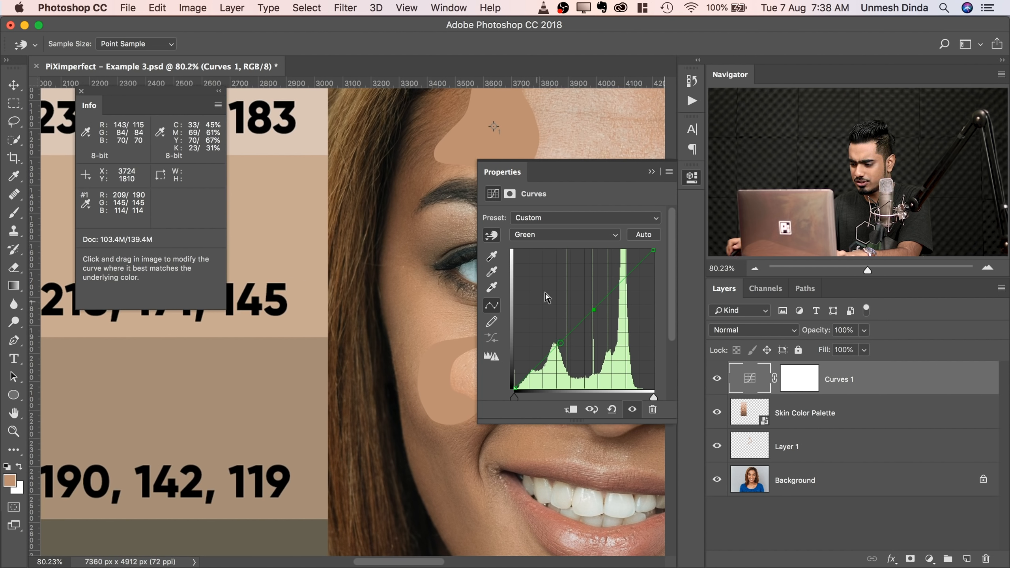
pyautogui.press('Down')
pyautogui.press('Down')
pyautogui.press('Down')
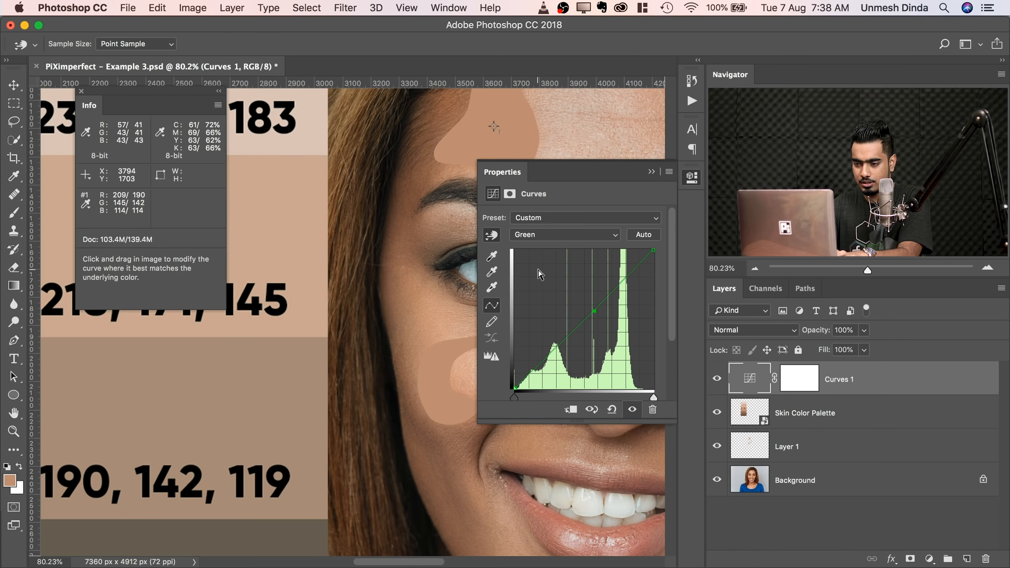
# In the Blue channel of Curves 1, raise the curve point until sampler #1 reads 119.
pyautogui.click(553, 234)
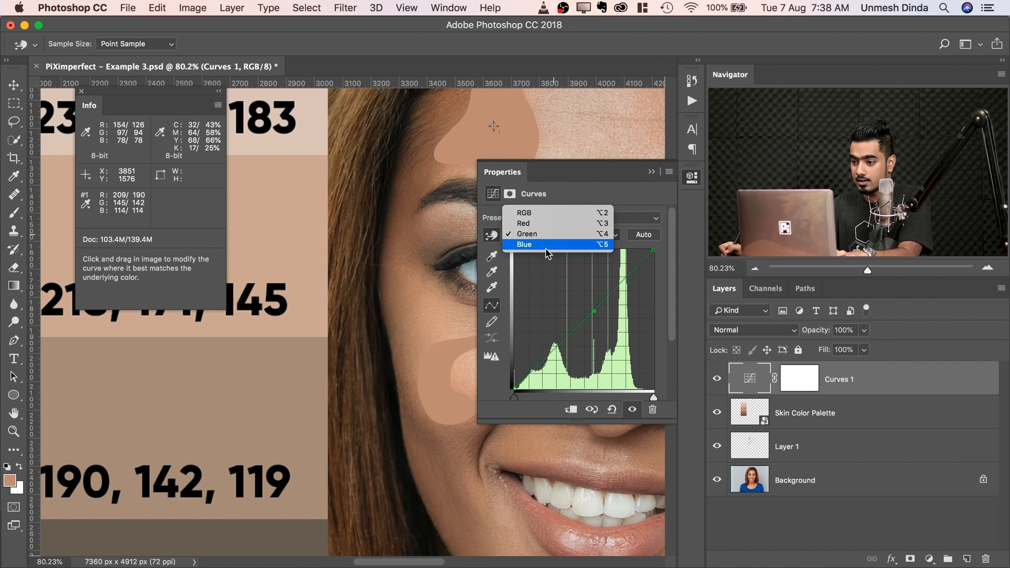
pyautogui.click(552, 245)
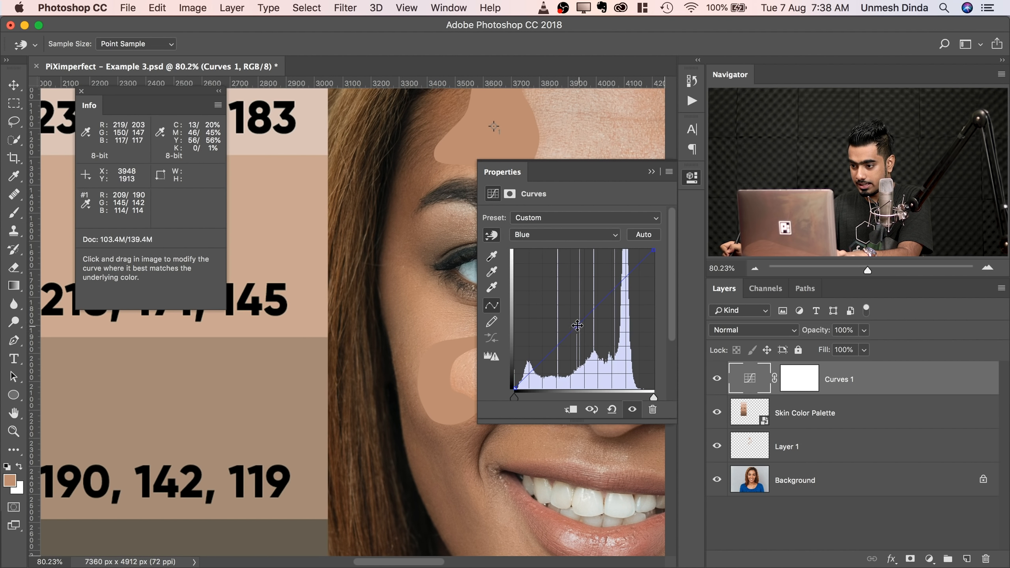
pyautogui.moveTo(225, 362); pyautogui.dragTo(332, 213)
pyautogui.moveTo(394, 300); pyautogui.dragTo(234, 384)
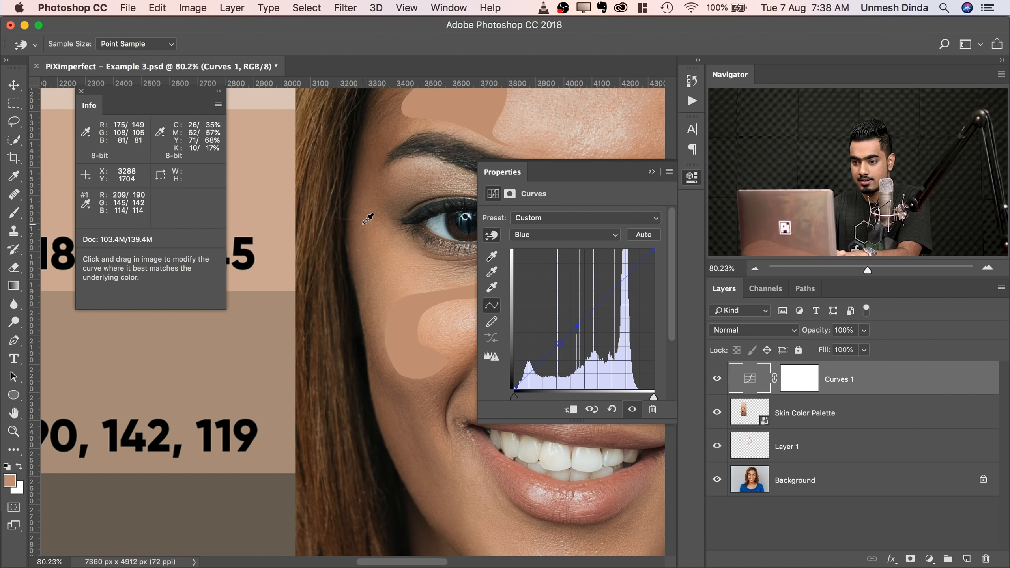
pyautogui.press('Up')
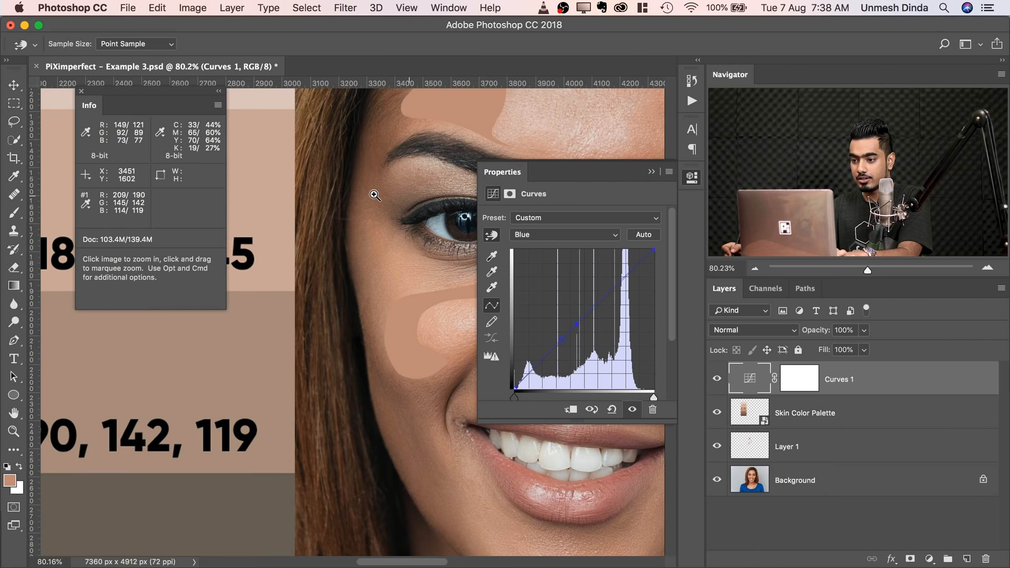
# Hide the Skin Color Palette layer and Layer 1, and put away the Info and Properties panels.
pyautogui.scroll(-1, 374, 191)
pyautogui.click(827, 417)
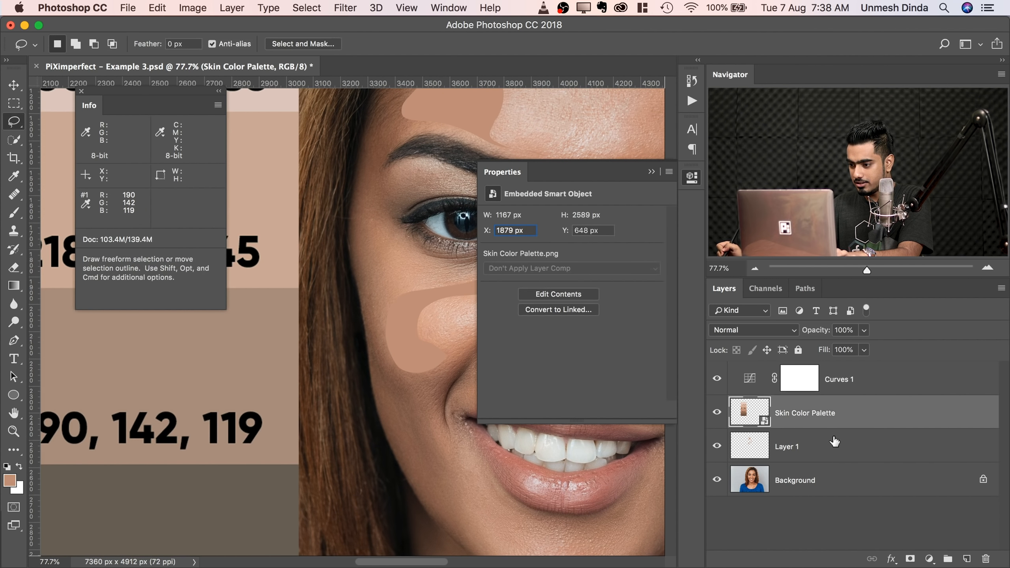
pyautogui.click(717, 412)
pyautogui.click(717, 446)
pyautogui.moveTo(349, 311); pyautogui.dragTo(212, 361)
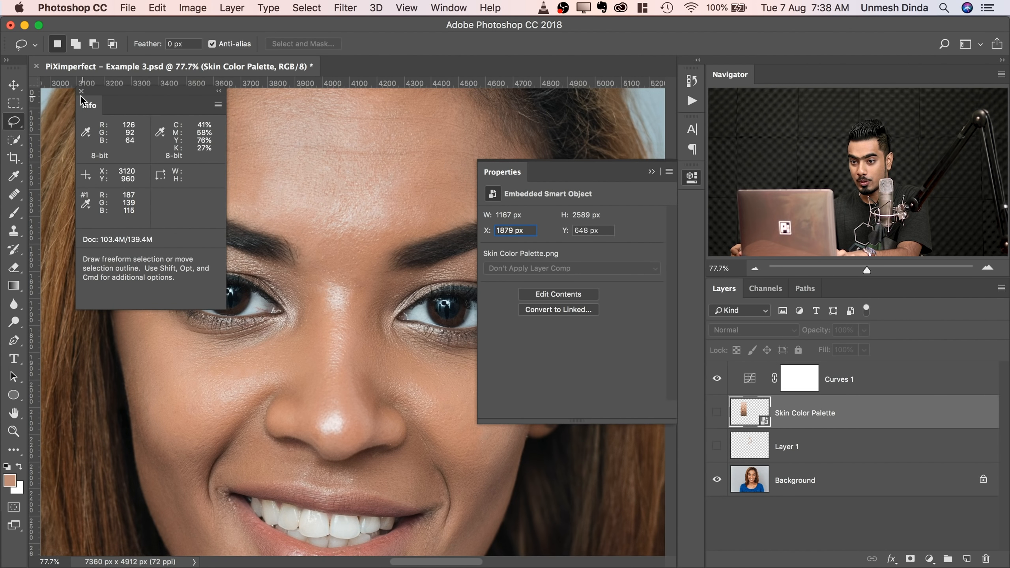
pyautogui.click(82, 92)
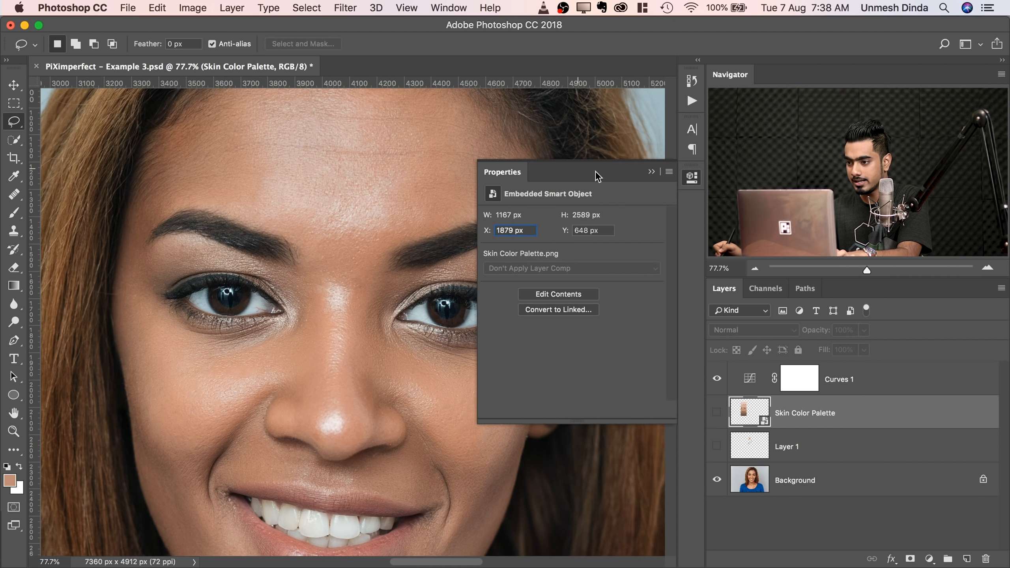
pyautogui.click(652, 173)
pyautogui.moveTo(412, 186); pyautogui.dragTo(460, 213)
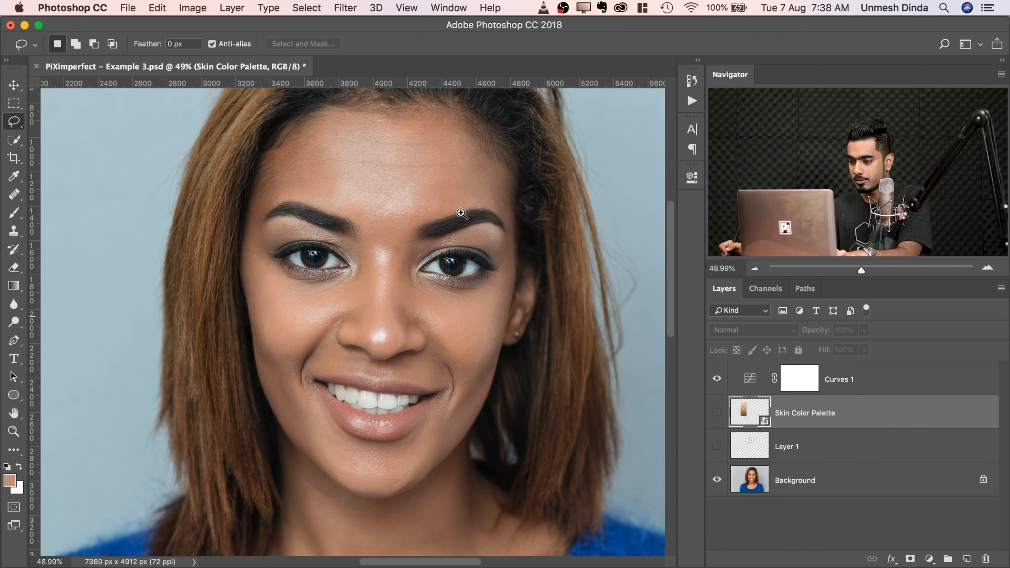
# Delete the Skin Color Palette layer and Layer 1, and compare the portrait with and without Curves 1.
pyautogui.click(717, 380)
pyautogui.click(717, 380)
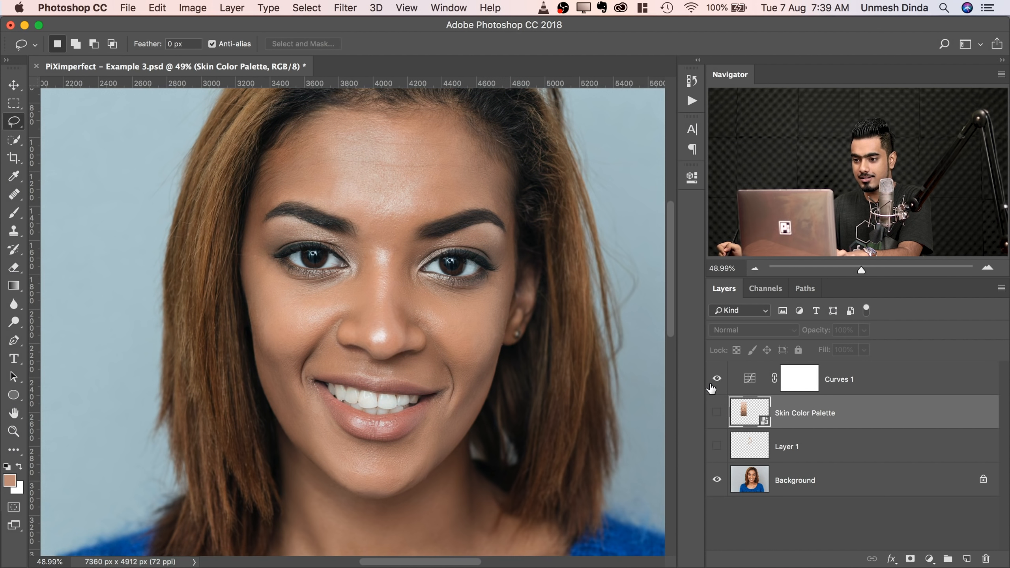
pyautogui.keyDown('shift'); pyautogui.click(852, 445); pyautogui.keyUp('shift')
pyautogui.moveTo(928, 448); pyautogui.dragTo(986, 559)
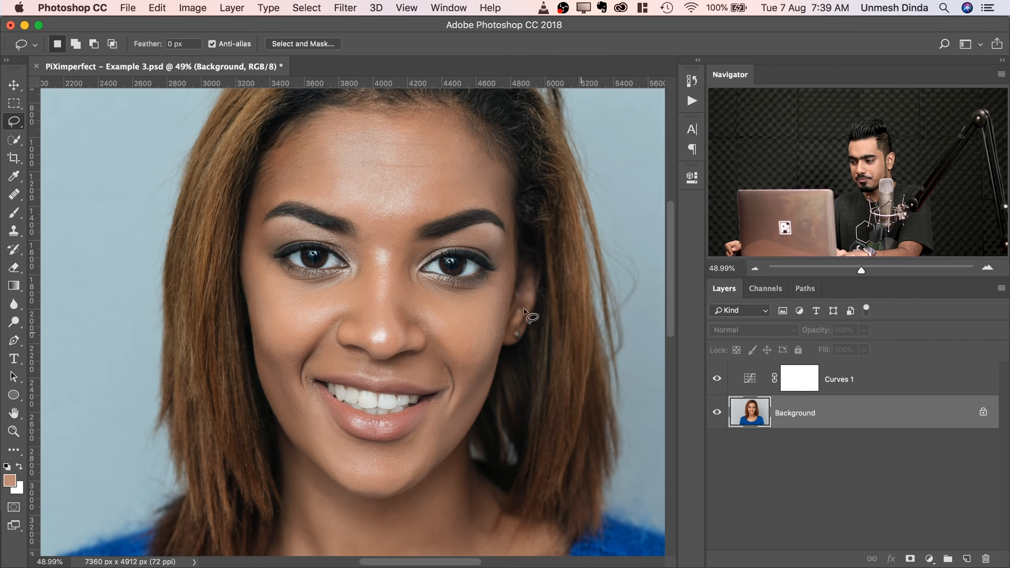
pyautogui.moveTo(413, 221)
pyautogui.mouseDown()
pyautogui.moveTo(343, 217)
pyautogui.moveTo(381, 224)
pyautogui.mouseUp()
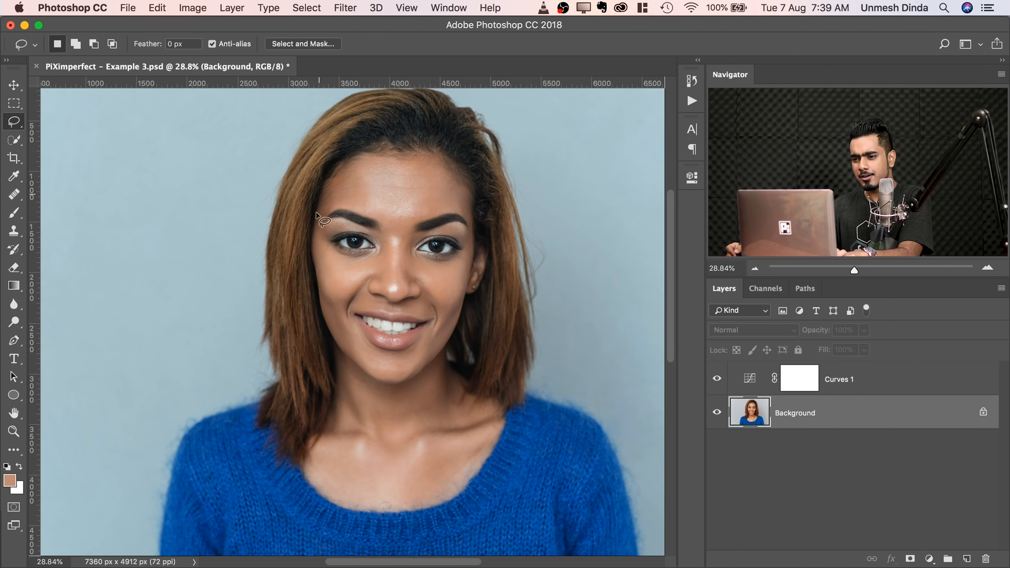
pyautogui.moveTo(413, 276)
pyautogui.mouseDown()
pyautogui.moveTo(378, 271)
pyautogui.moveTo(402, 272)
pyautogui.mouseUp()
pyautogui.click(717, 380)
pyautogui.click(718, 381)
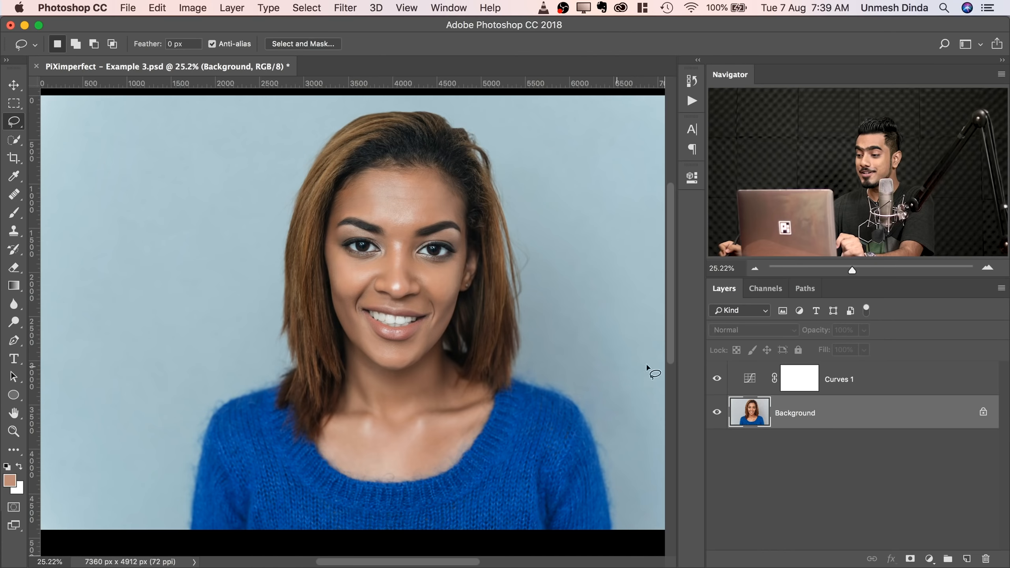
# Invert the Curves 1 mask to black and paint white over the face and neck with a soft Brush, comparing before and after.
pyautogui.click(790, 372)
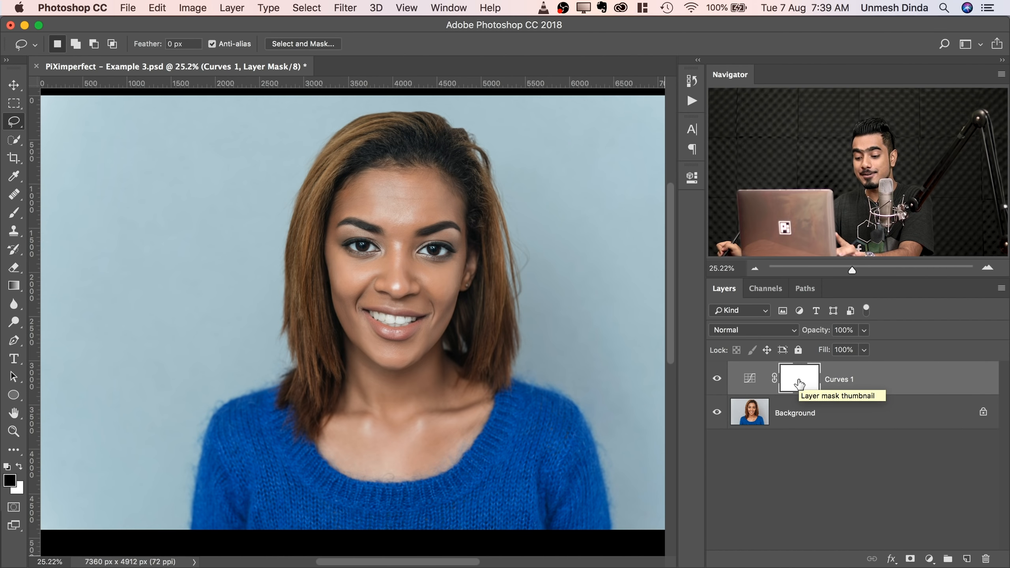
pyautogui.press('super+i')
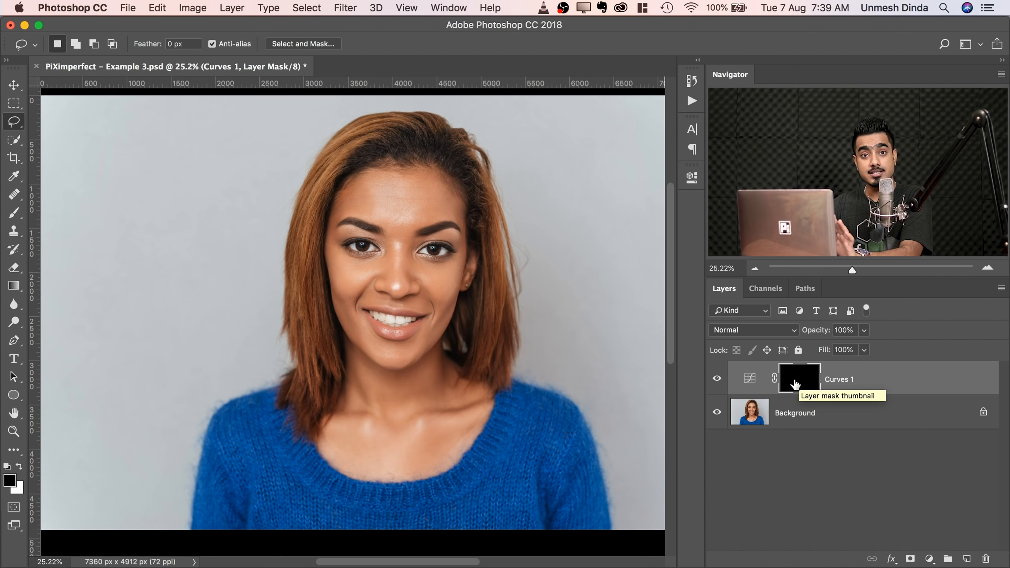
pyautogui.press('b')
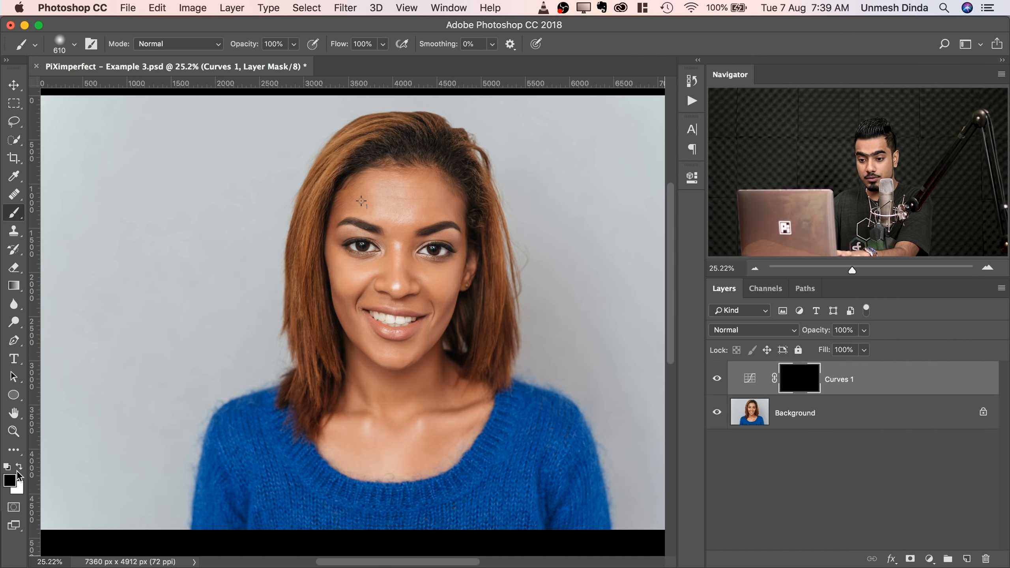
pyautogui.press('x')
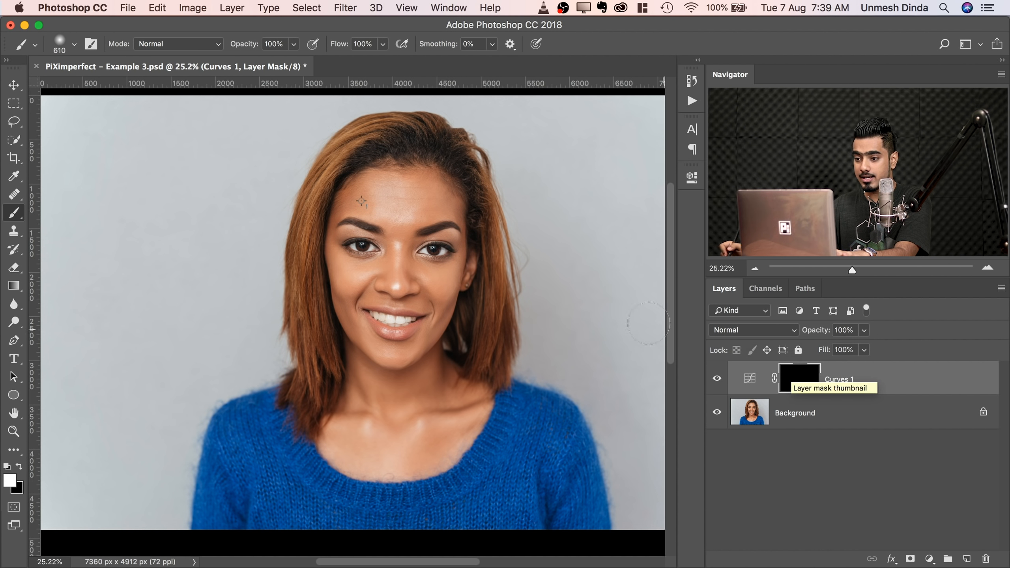
pyautogui.moveTo(389, 233); pyautogui.dragTo(400, 233)
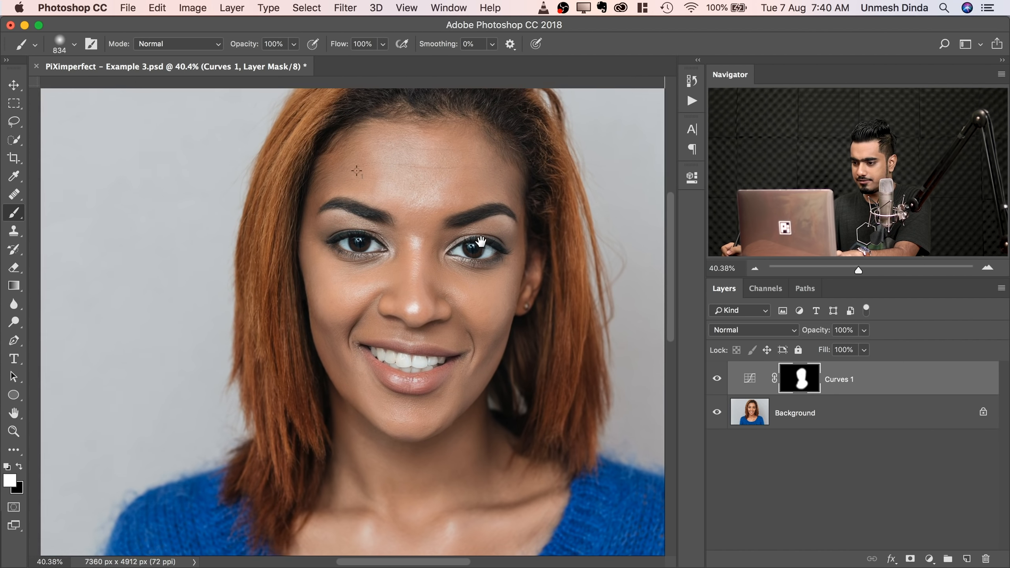
pyautogui.click(717, 379)
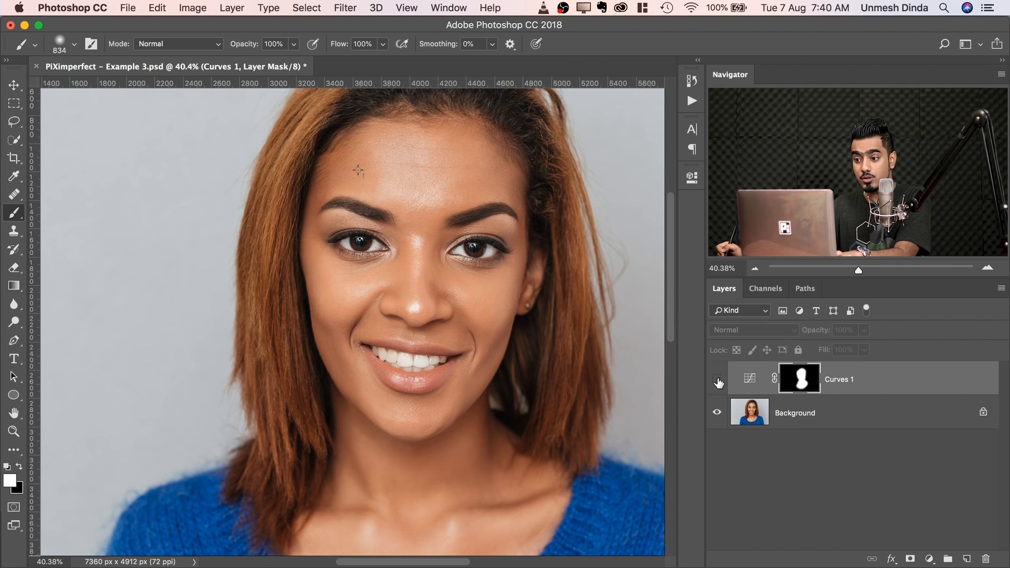
pyautogui.click(717, 379)
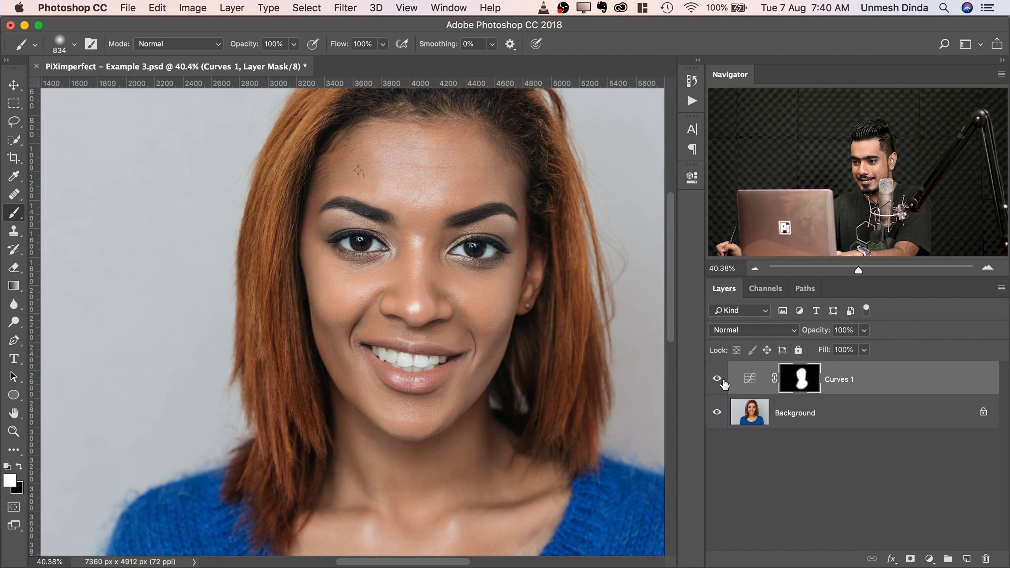
# Darken the skin slightly by pulling the Curves 1 RGB curve down at the midtones and anchoring a point in the highlights.
pyautogui.doubleClick(743, 379)
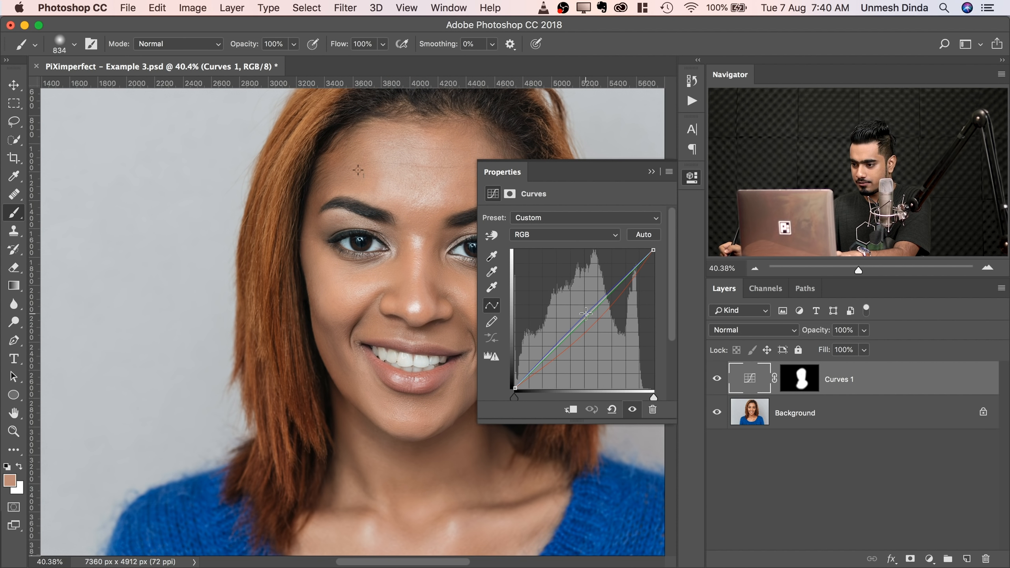
pyautogui.moveTo(586, 314); pyautogui.dragTo(593, 321)
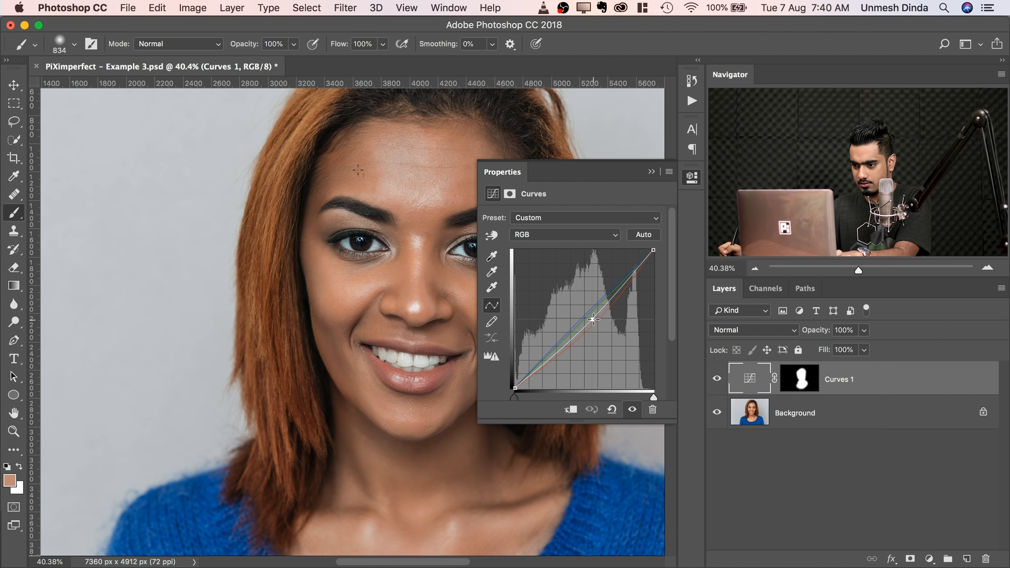
pyautogui.moveTo(593, 320); pyautogui.dragTo(591, 318)
pyautogui.click(622, 283)
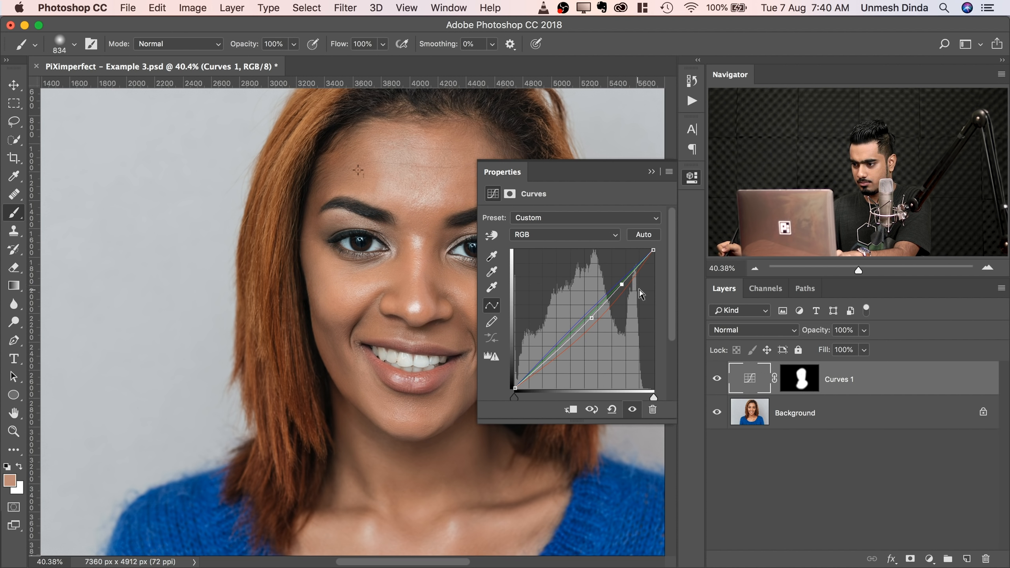
pyautogui.click(651, 172)
# Compare the portrait with and without Curves 1 and reduce the layer's opacity to 76%.
pyautogui.click(716, 381)
pyautogui.click(716, 381)
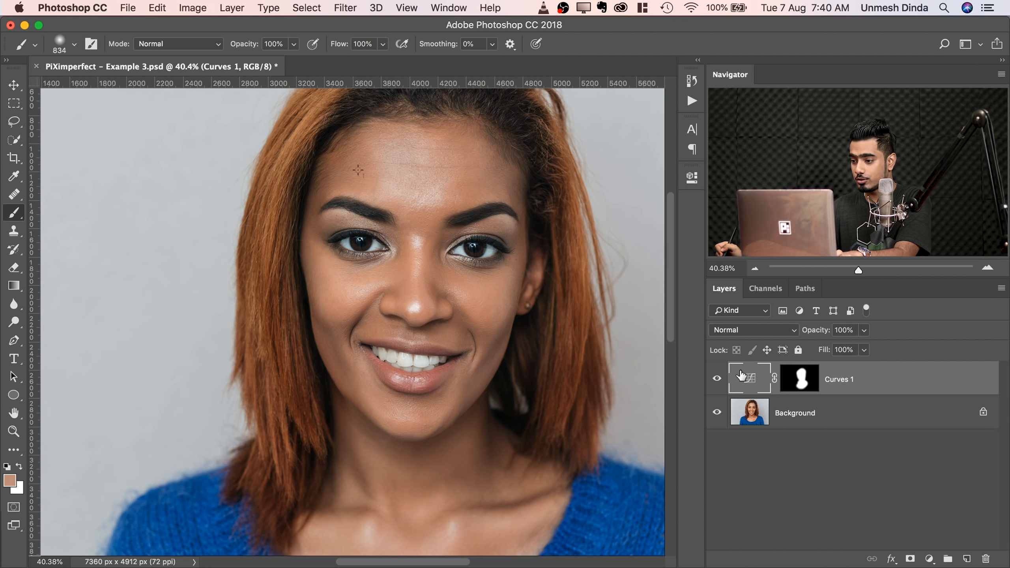
pyautogui.click(865, 334)
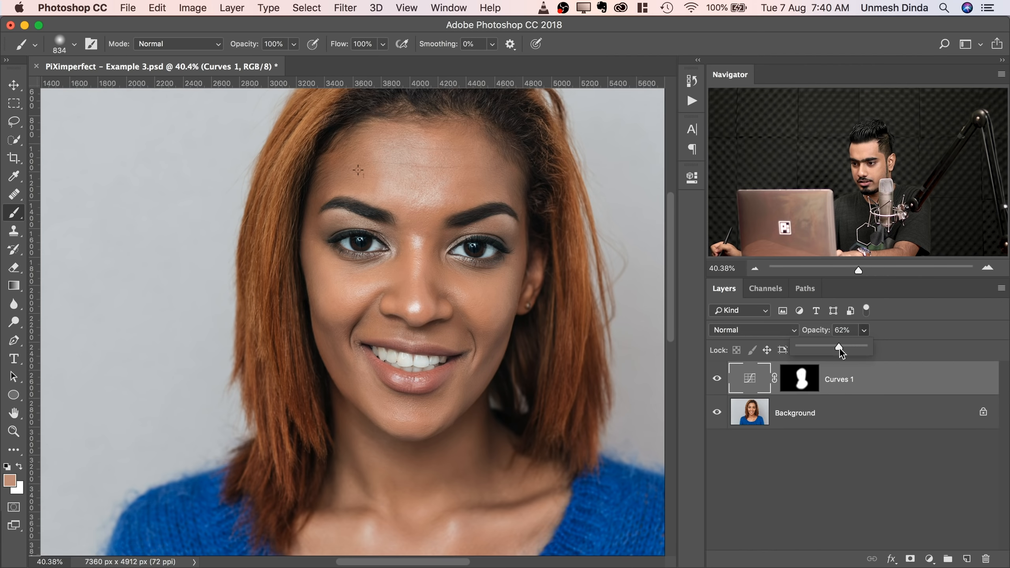
pyautogui.moveTo(826, 350); pyautogui.dragTo(848, 343)
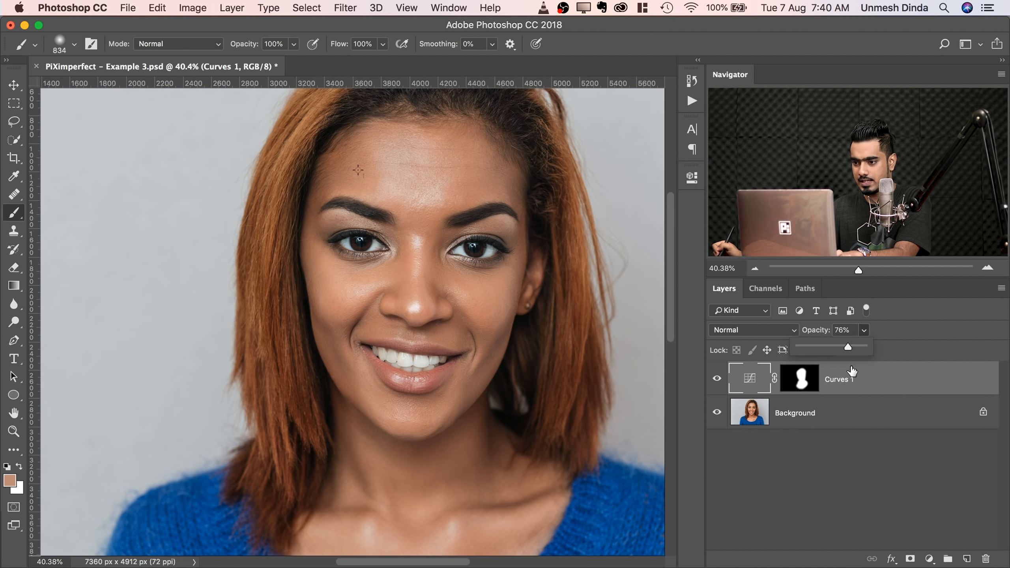
# Compare the Example 3 portrait with and without the Curves 1 correction.
pyautogui.click(716, 378)
pyautogui.click(716, 379)
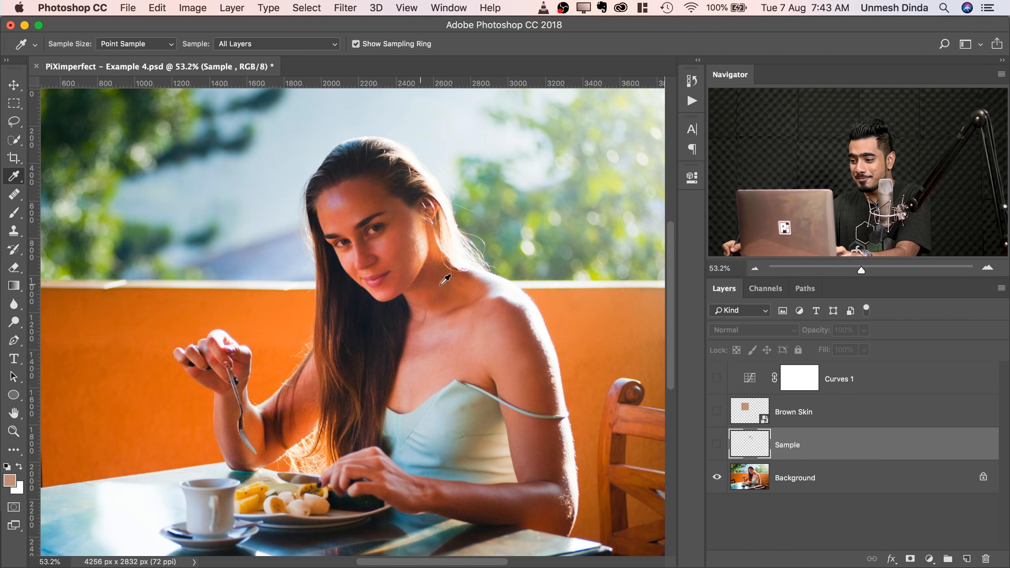
# Briefly show the Sample and Brown Skin layers in Example 4 to review the colour references, and hide both again.
pyautogui.click(716, 444)
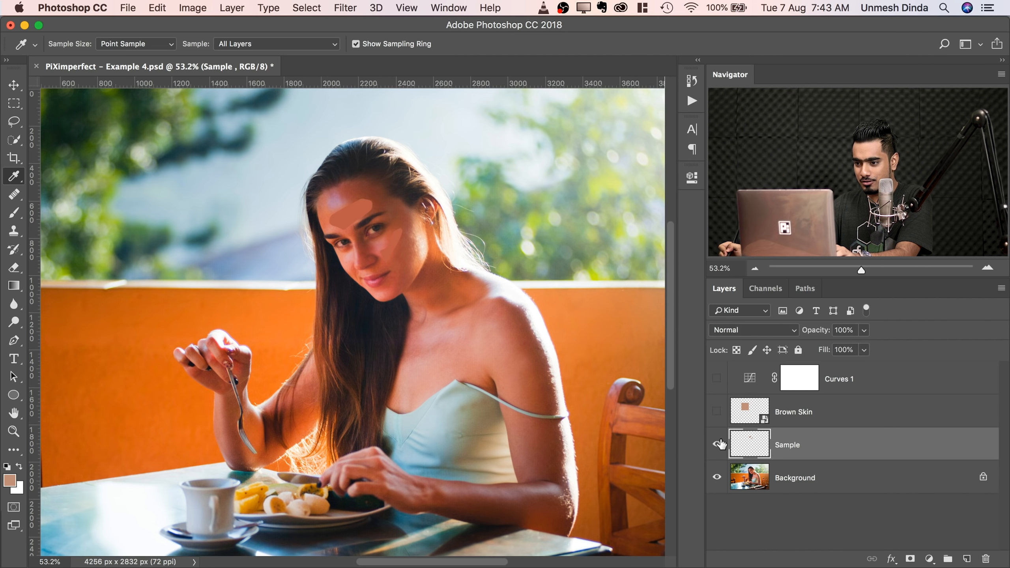
pyautogui.click(716, 412)
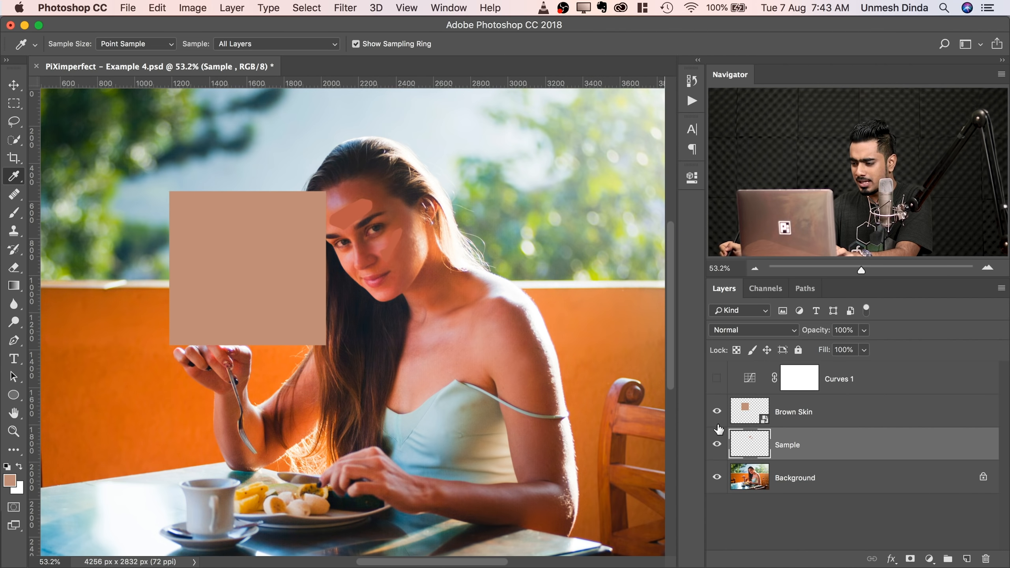
pyautogui.click(717, 411)
pyautogui.click(716, 445)
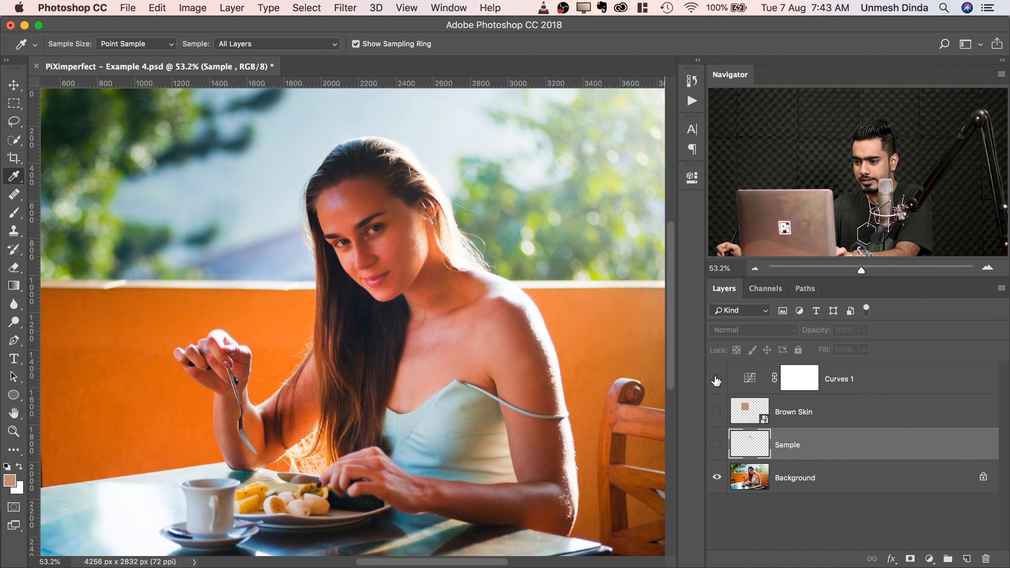
# Turn on Curves 1 and soften its RGB curve by easing the black point back toward zero and slightly adjusting the midtone point.
pyautogui.click(716, 379)
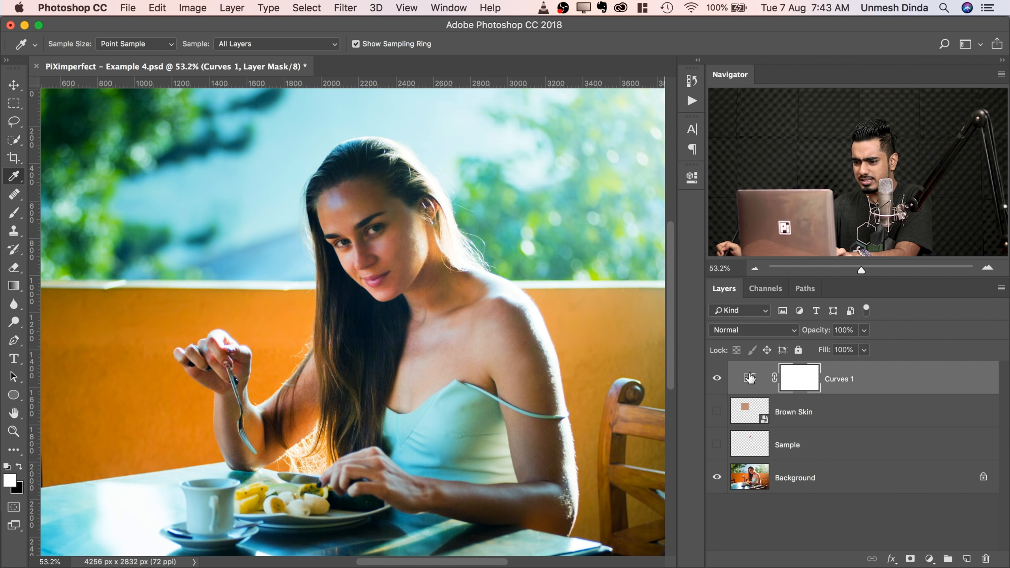
pyautogui.click(730, 379)
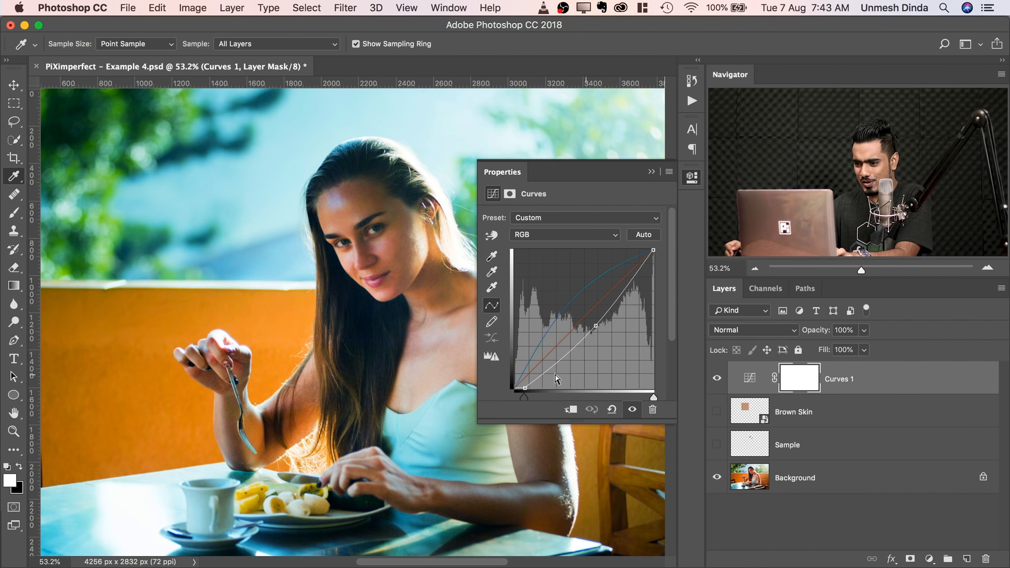
pyautogui.moveTo(526, 383); pyautogui.dragTo(514, 387)
pyautogui.moveTo(591, 326); pyautogui.dragTo(592, 326)
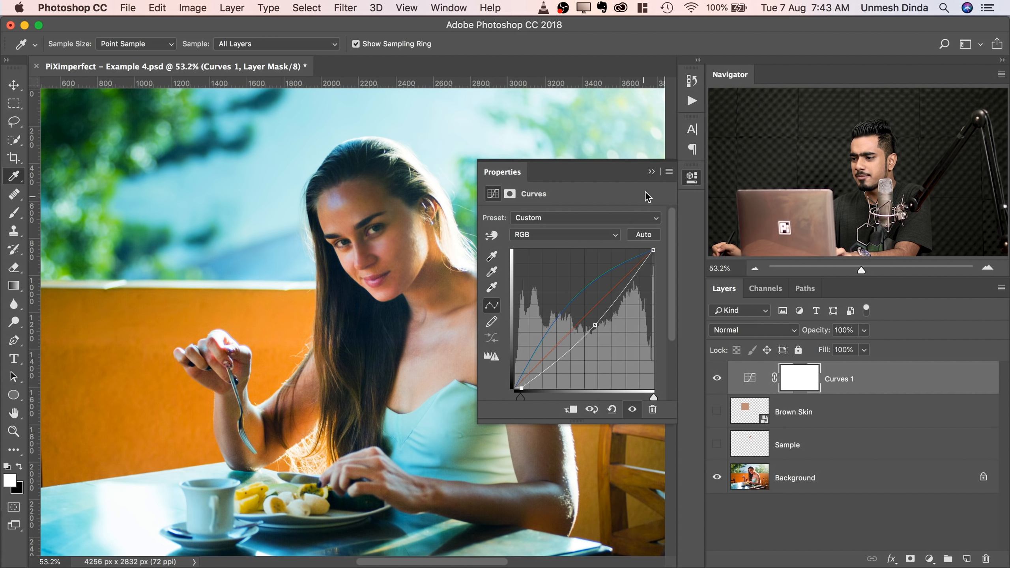
pyautogui.click(651, 172)
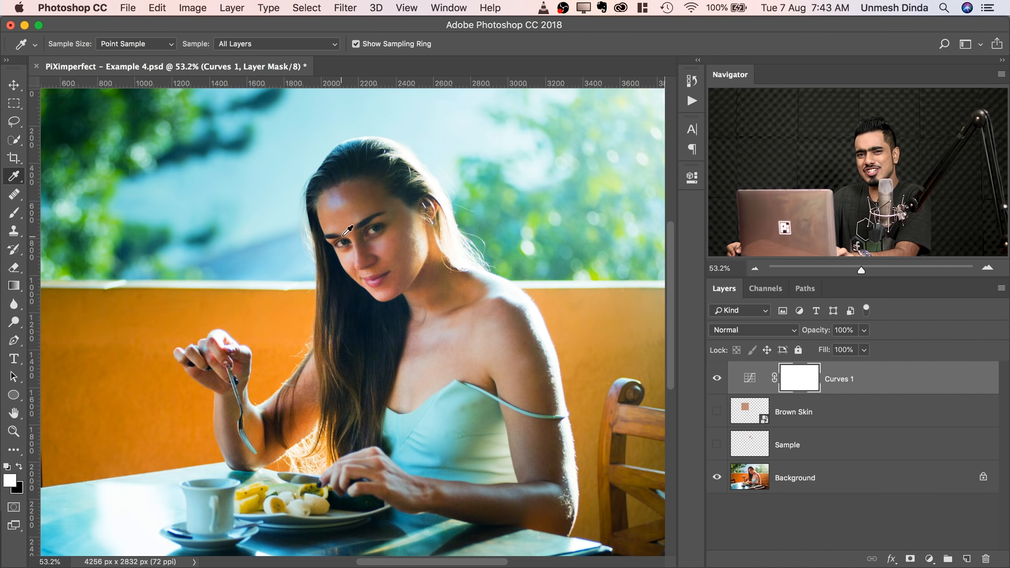
# Add a Hue/Saturation adjustment layer above Curves 1 with the master Saturation set to -15.
pyautogui.scroll(-2, 362, 230)
pyautogui.scroll(1, 363, 222)
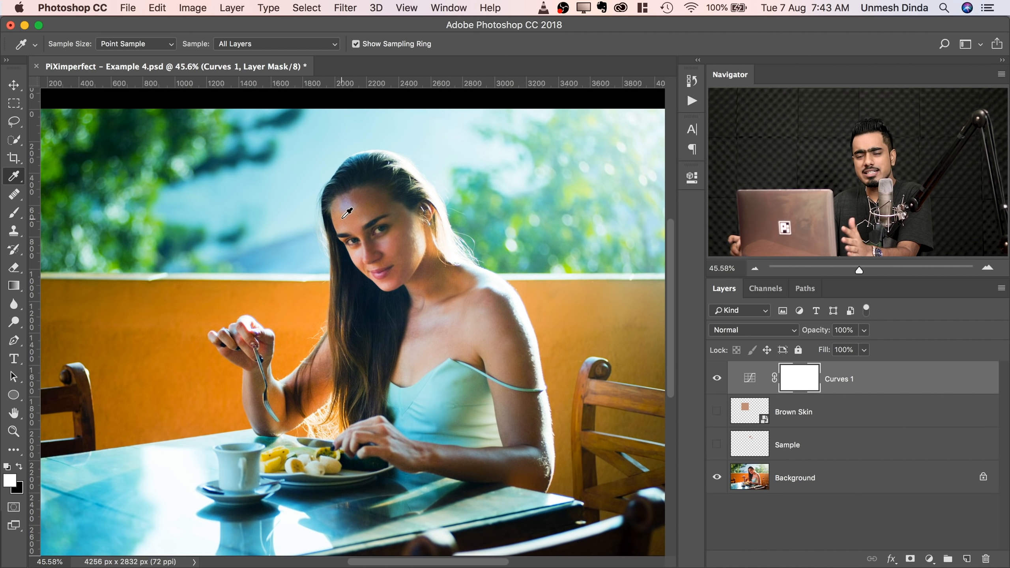
pyautogui.scroll(2, 375, 252)
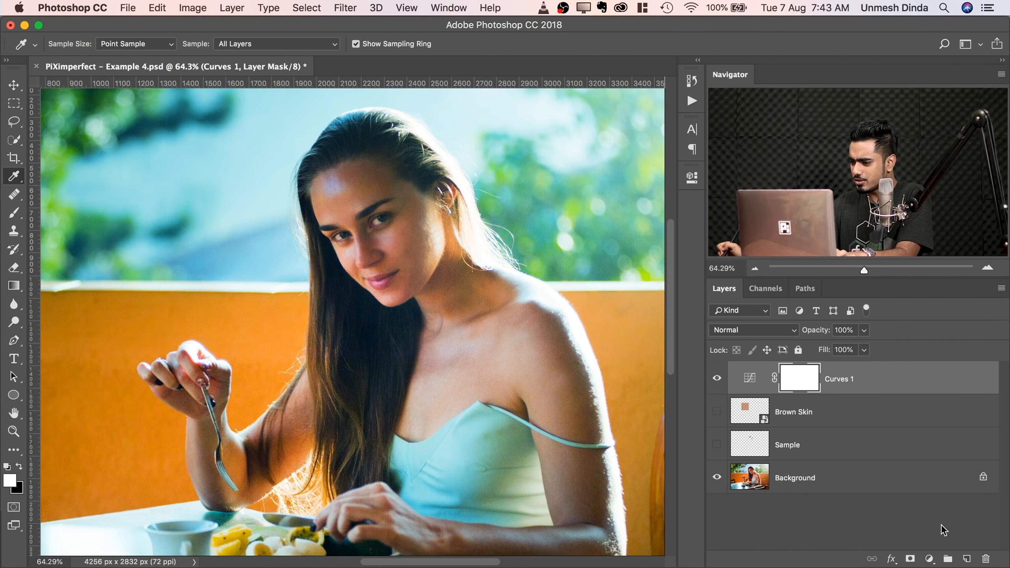
pyautogui.click(928, 559)
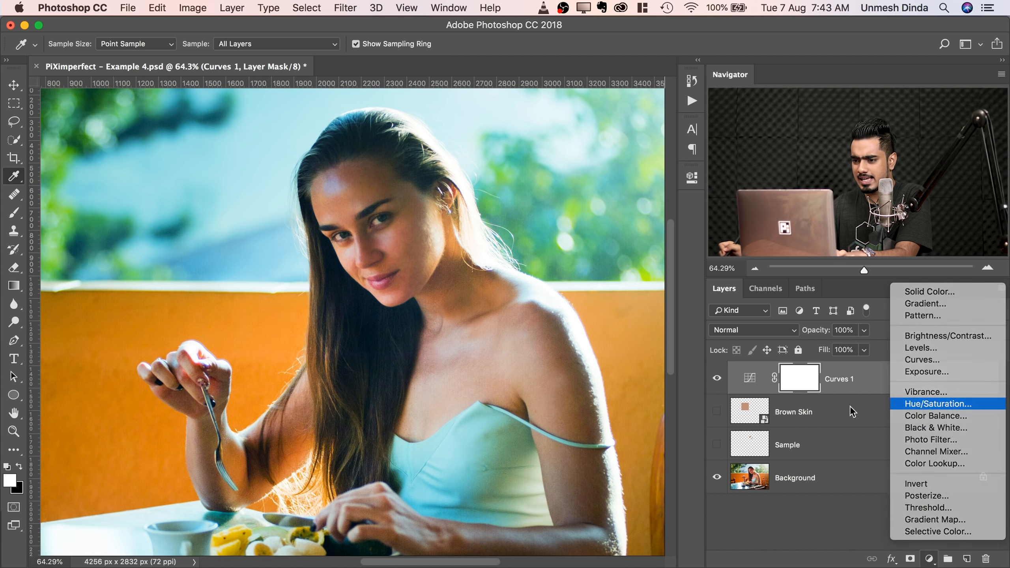
pyautogui.click(914, 404)
pyautogui.moveTo(571, 291)
pyautogui.mouseDown()
pyautogui.moveTo(533, 290)
pyautogui.moveTo(558, 292)
pyautogui.mouseUp()
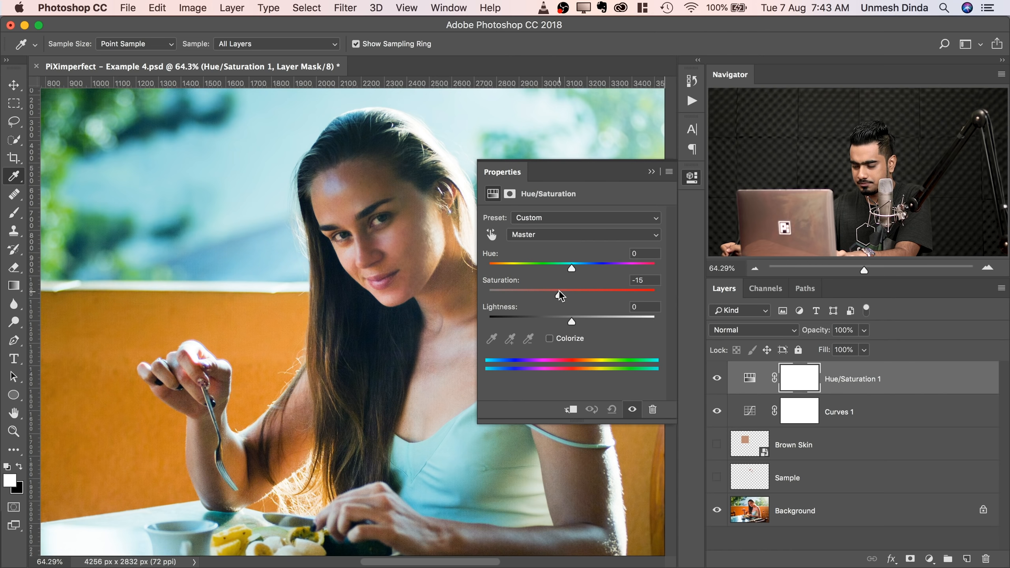
pyautogui.click(652, 172)
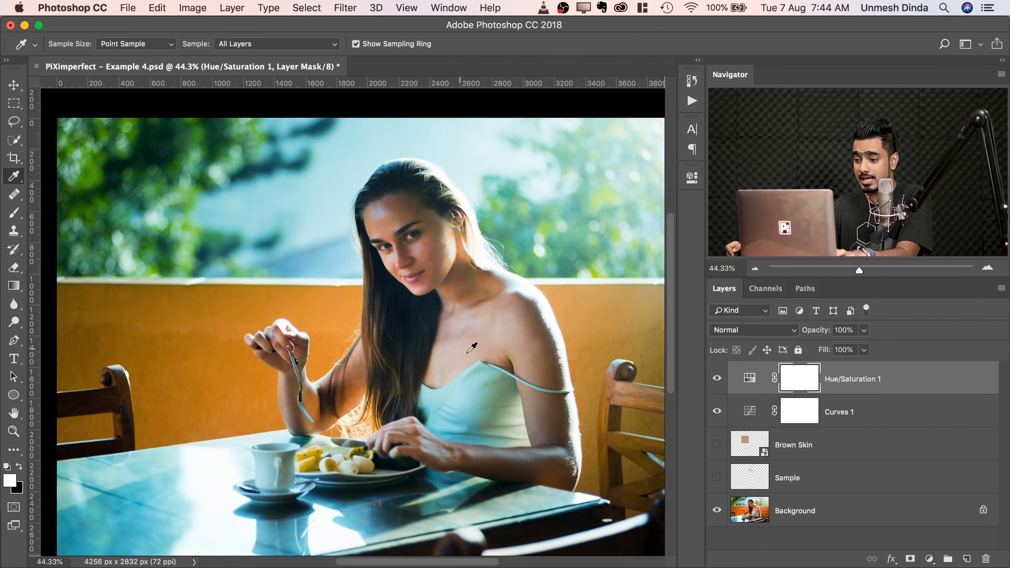
# Add a Curves layer above Hue/Saturation 1 and brighten the midtones with the on-image adjustment tool sampled on the woman's cheek.
pyautogui.moveTo(384, 254); pyautogui.dragTo(430, 240)
pyautogui.moveTo(430, 240); pyautogui.dragTo(350, 288)
pyautogui.press('super+r')
pyautogui.click(928, 558)
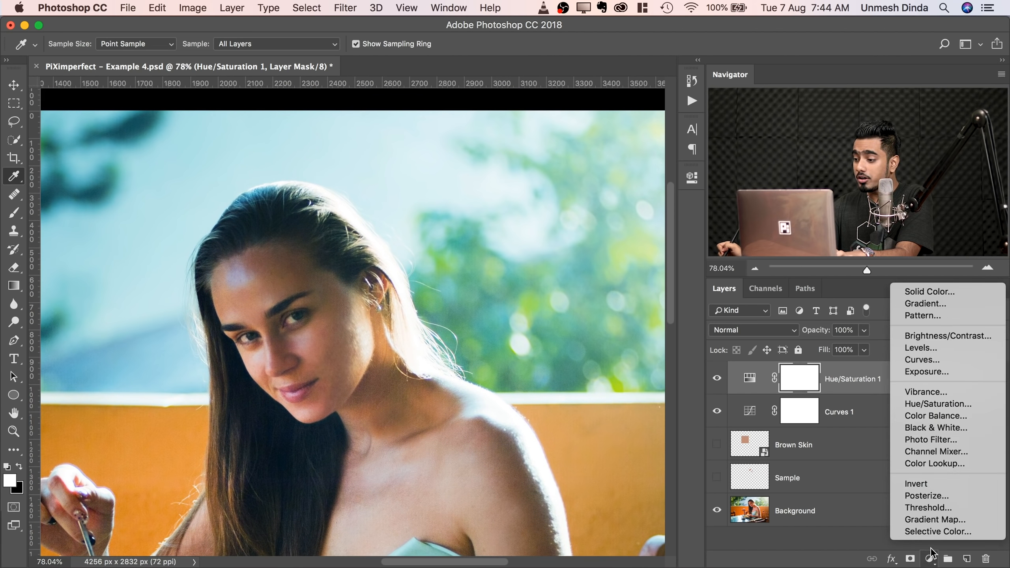
pyautogui.click(924, 366)
pyautogui.moveTo(332, 272); pyautogui.dragTo(346, 246)
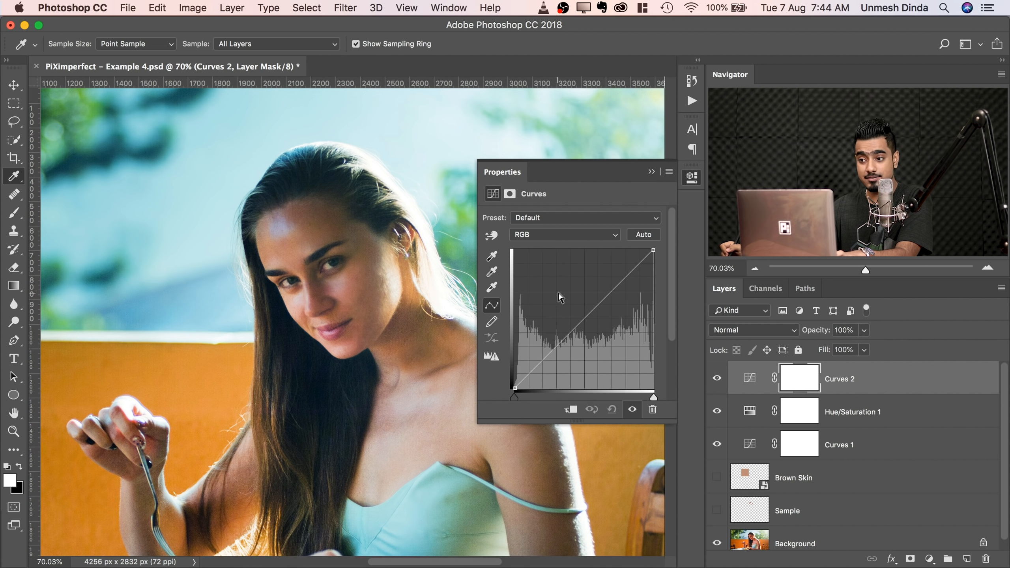
pyautogui.click(491, 237)
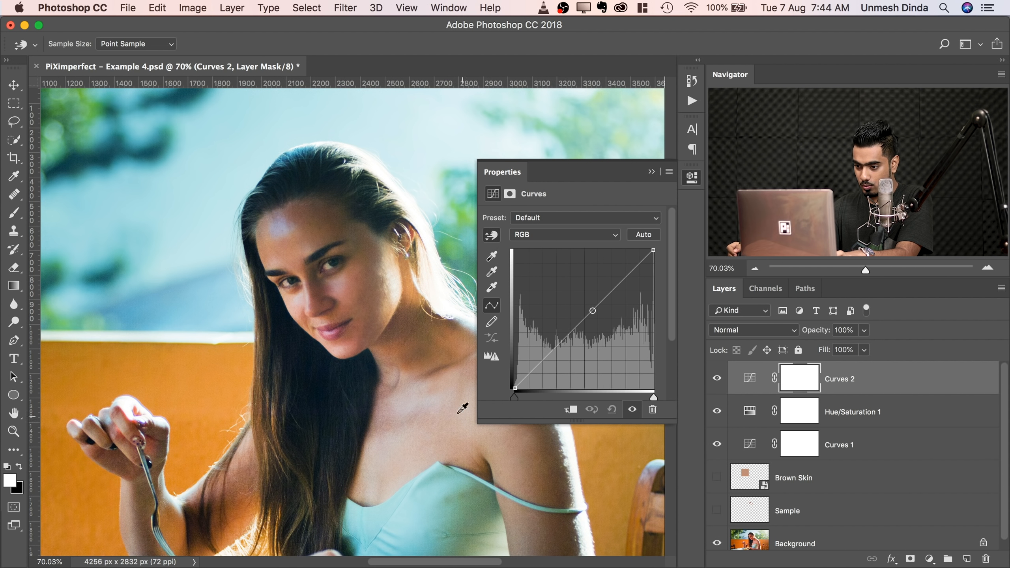
pyautogui.click(355, 285)
pyautogui.moveTo(355, 286); pyautogui.dragTo(358, 270)
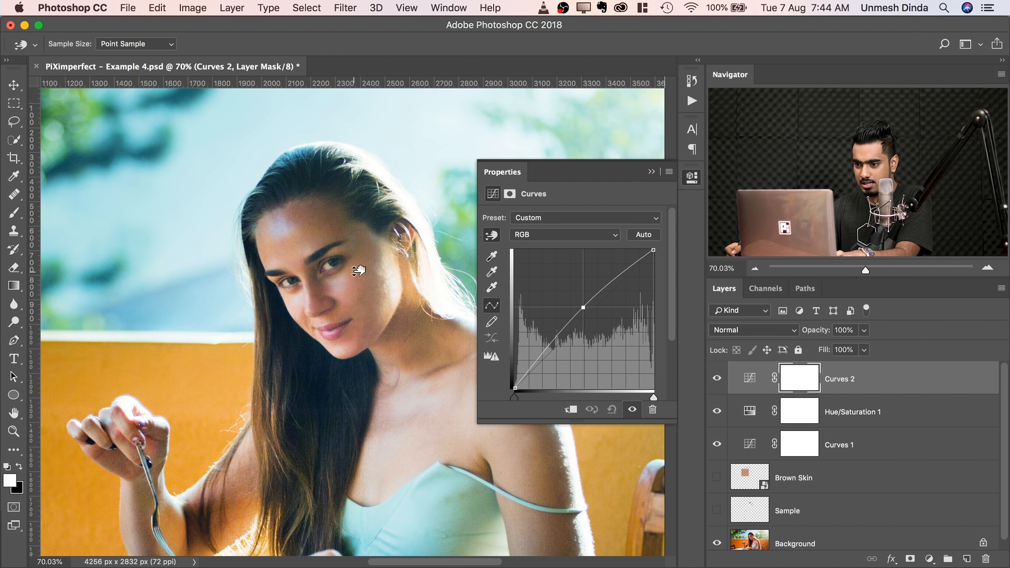
pyautogui.click(651, 171)
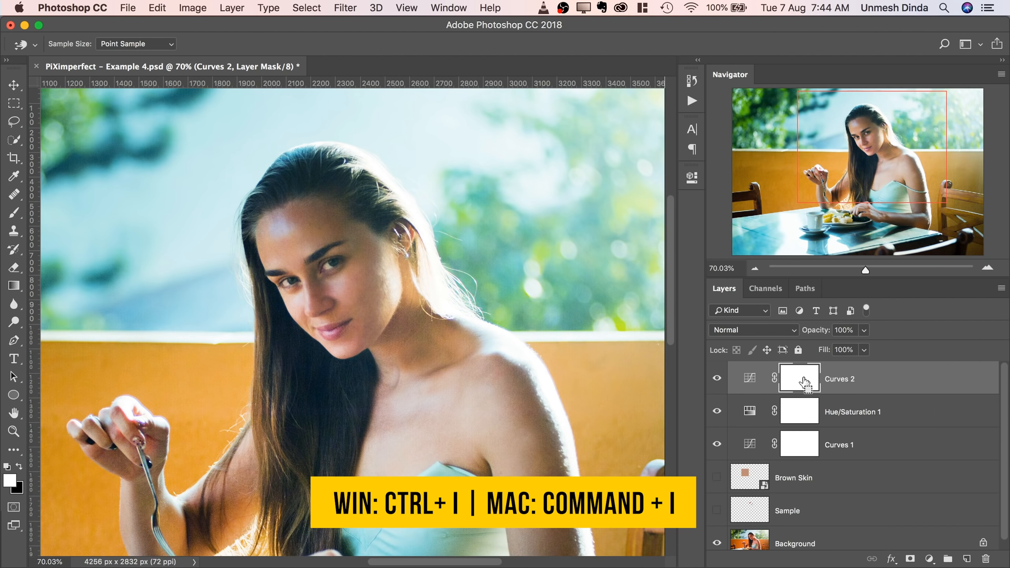
# Invert the Curves 2 mask to black and paint white over the face with a soft Brush, comparing before and after.
pyautogui.press('super+i')
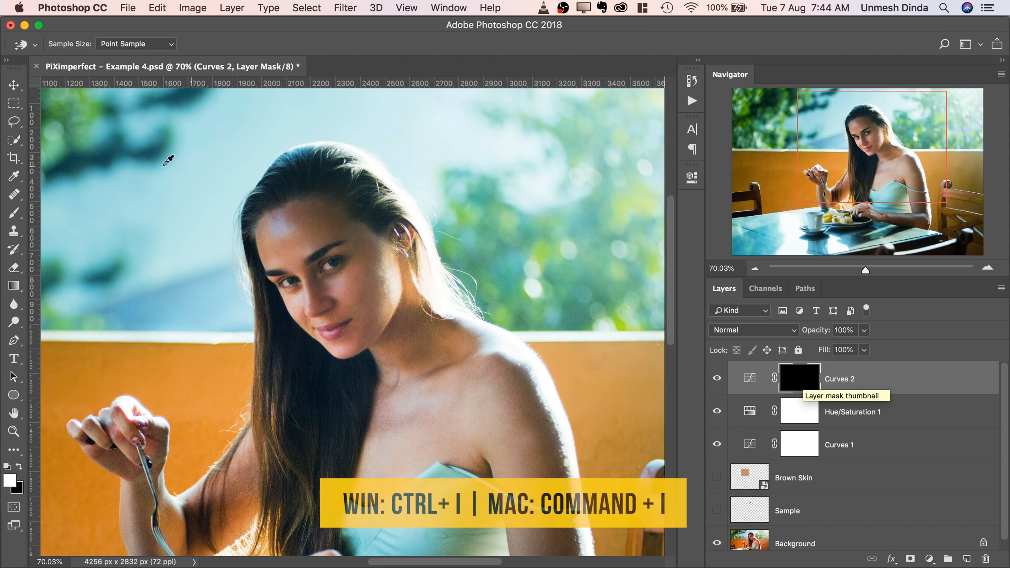
pyautogui.press('b')
pyautogui.moveTo(408, 261)
pyautogui.mouseDown()
pyautogui.moveTo(333, 262)
pyautogui.moveTo(259, 245)
pyautogui.mouseUp()
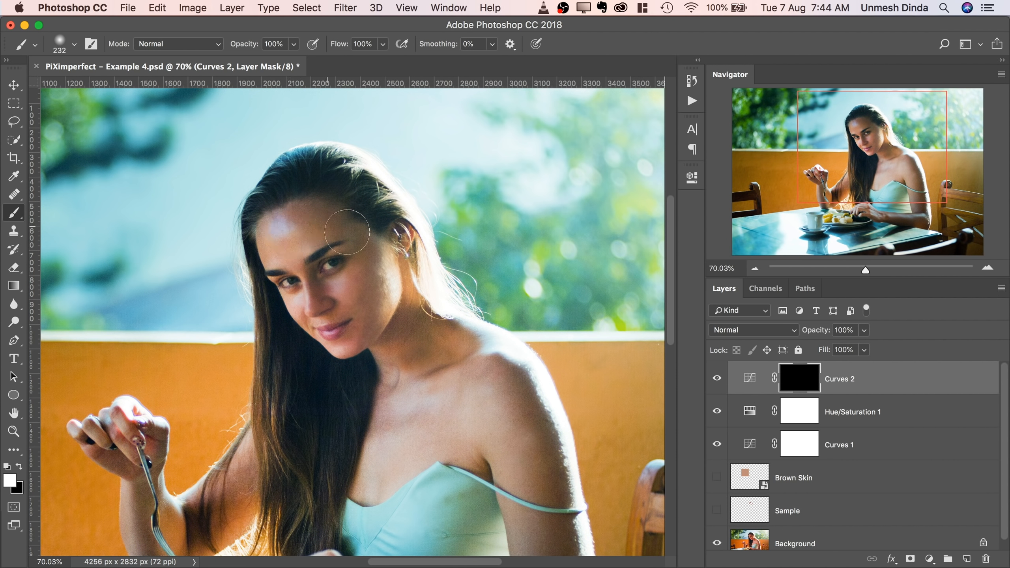
pyautogui.moveTo(336, 285)
pyautogui.mouseDown()
pyautogui.moveTo(294, 296)
pyautogui.moveTo(350, 330)
pyautogui.moveTo(374, 312)
pyautogui.moveTo(387, 321)
pyautogui.moveTo(373, 338)
pyautogui.mouseUp()
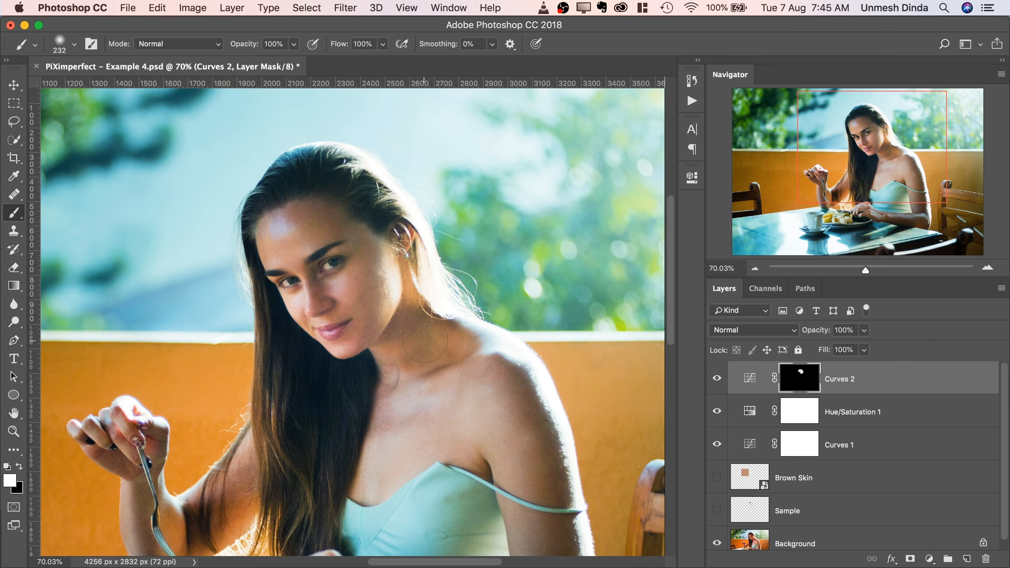
pyautogui.moveTo(409, 332)
pyautogui.mouseDown()
pyautogui.moveTo(392, 263)
pyautogui.moveTo(363, 245)
pyautogui.moveTo(385, 241)
pyautogui.mouseUp()
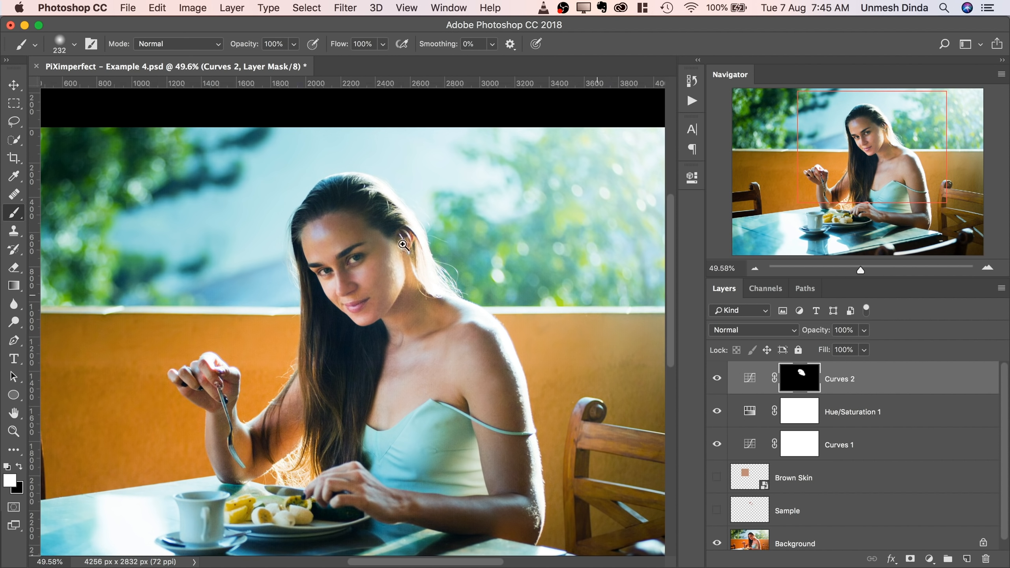
pyautogui.click(717, 380)
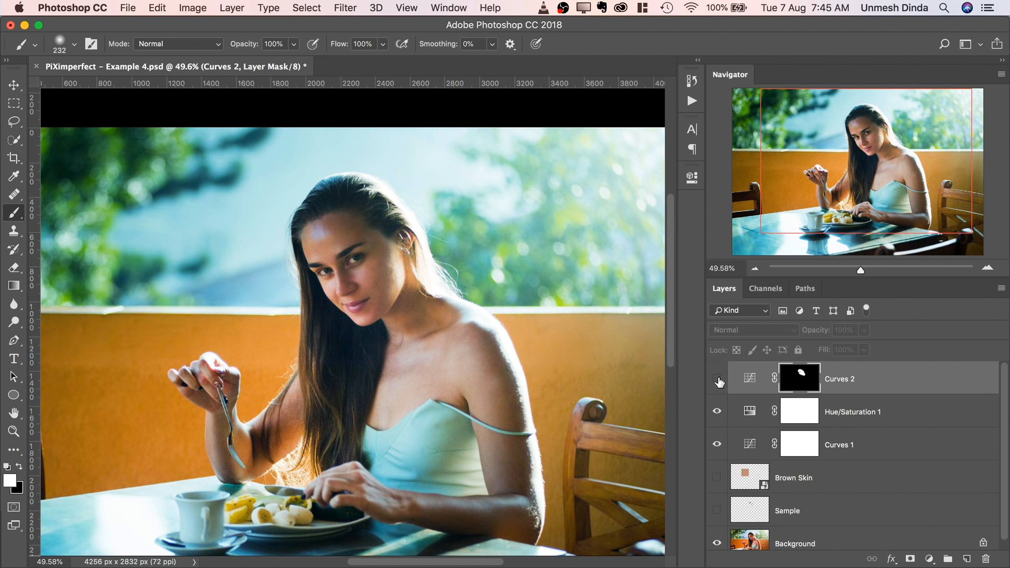
pyautogui.click(717, 381)
# Add a top Curves layer that lifts the highlights, anchors the shadows and moves the black point inward, and compare with the original Background.
pyautogui.moveTo(408, 313); pyautogui.dragTo(435, 293)
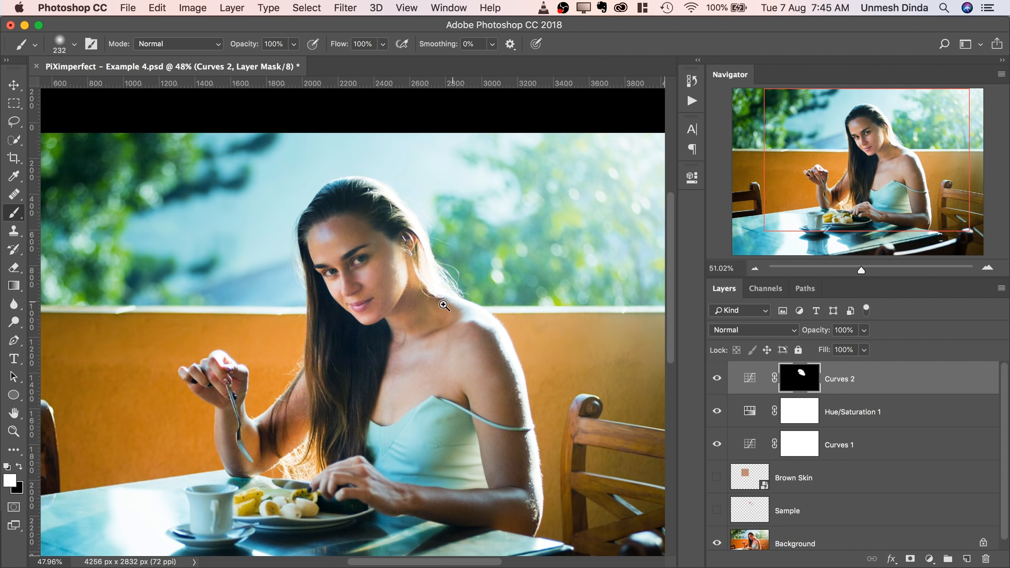
pyautogui.click(928, 557)
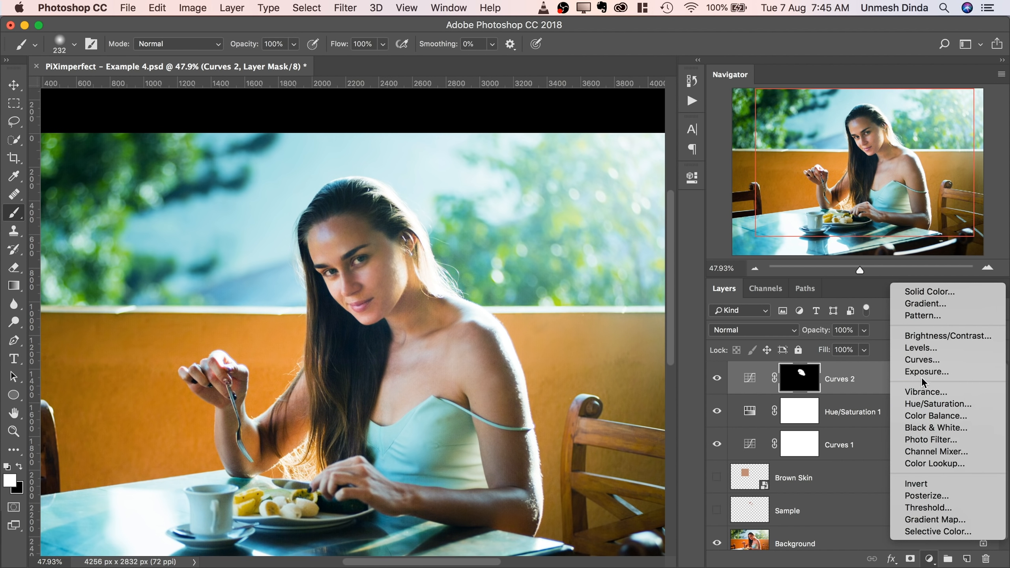
pyautogui.click(936, 359)
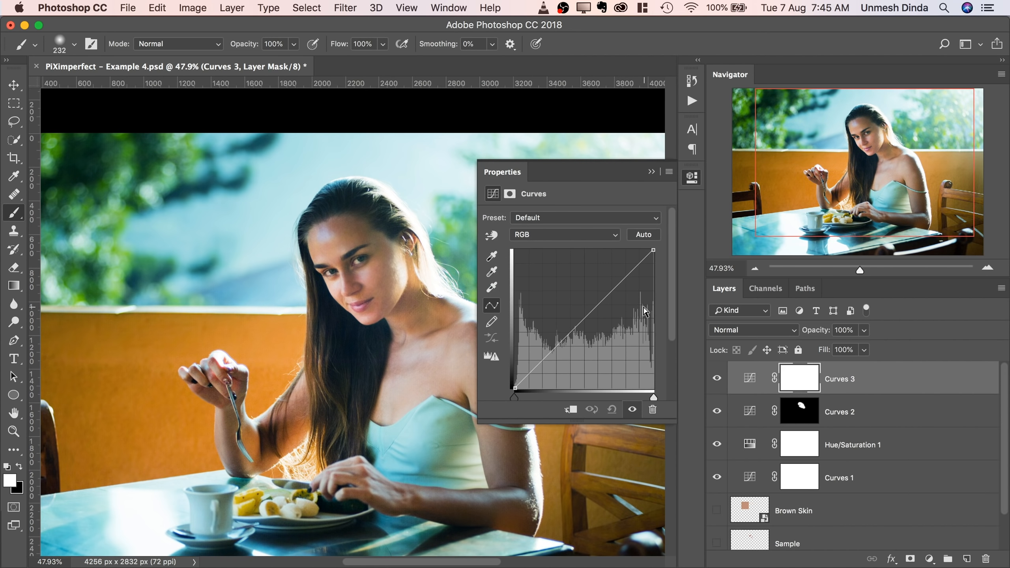
pyautogui.moveTo(618, 283); pyautogui.dragTo(611, 287)
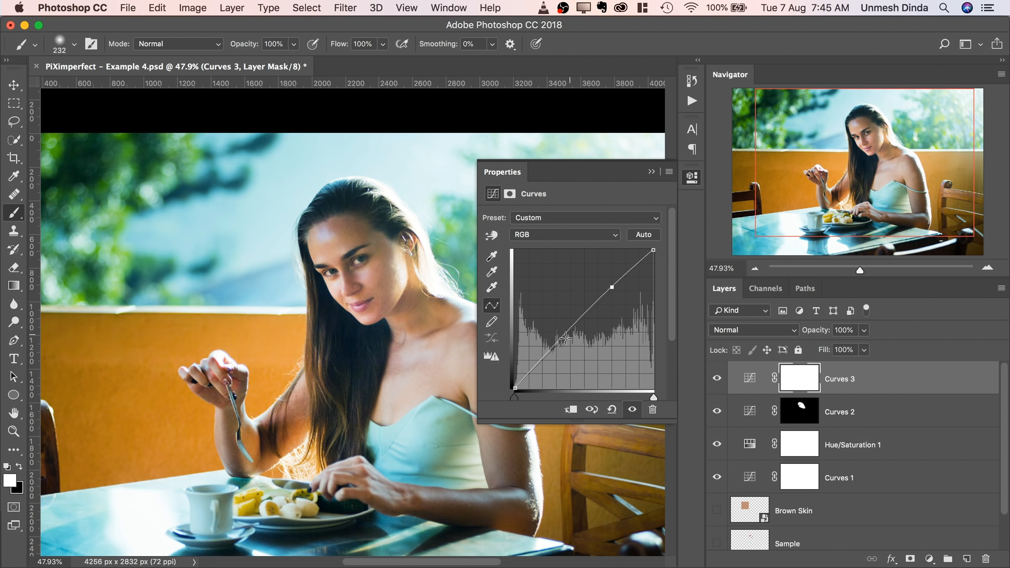
pyautogui.moveTo(554, 345); pyautogui.dragTo(555, 347)
pyautogui.moveTo(513, 401); pyautogui.dragTo(516, 397)
pyautogui.click(651, 172)
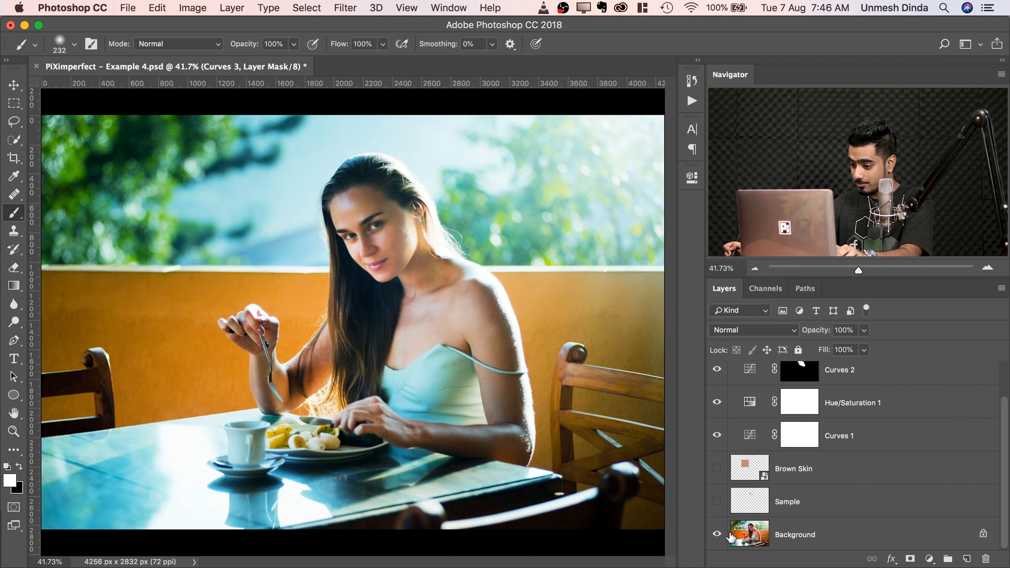
pyautogui.keyDown('alt'); pyautogui.click(717, 533); pyautogui.keyUp('alt')
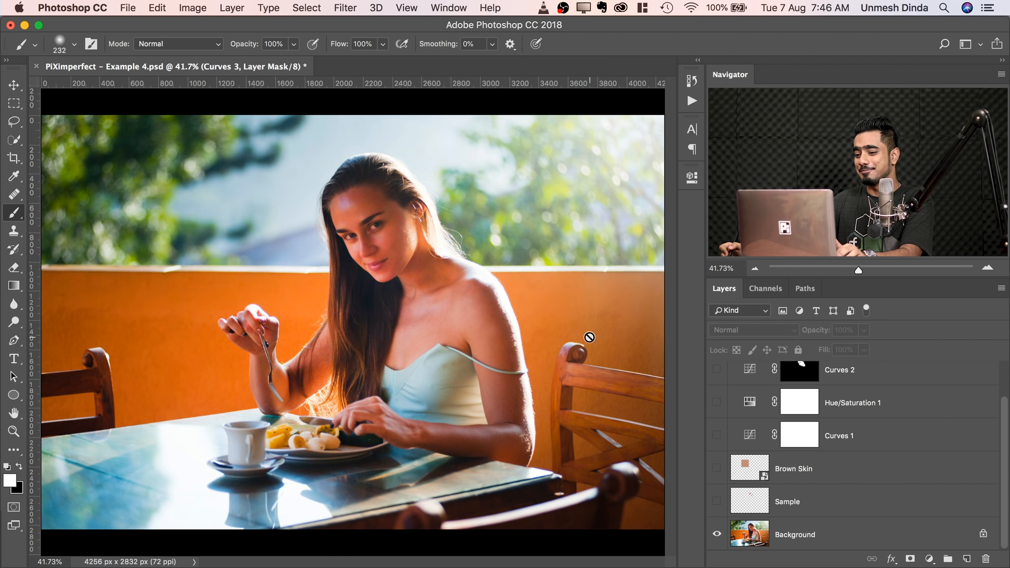
pyautogui.keyDown('alt'); pyautogui.click(717, 535); pyautogui.keyUp('alt')
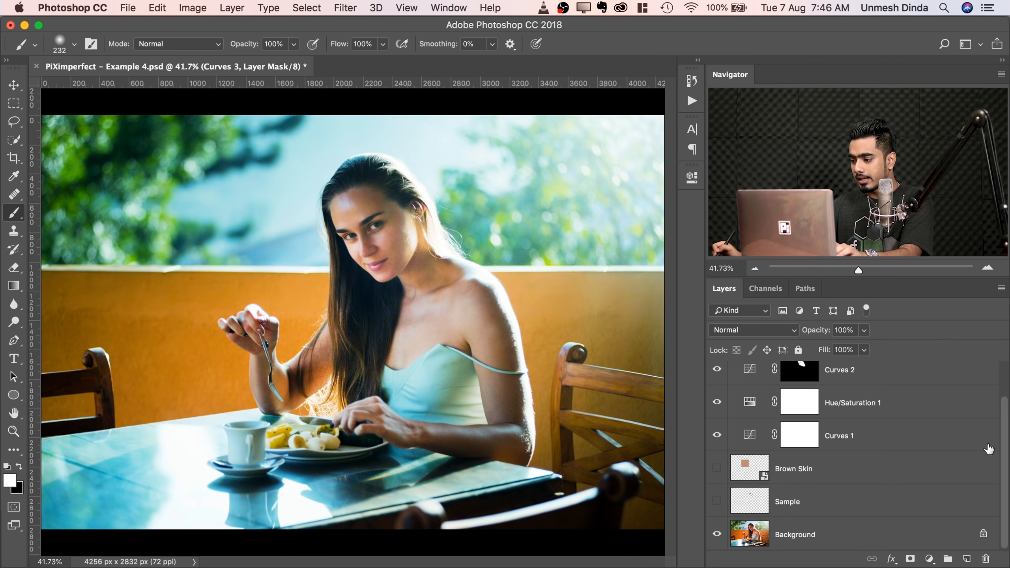
# Group Curves 1, Hue/Saturation 1, Curves 2 and Curves 3, and give the group a black layer mask.
pyautogui.moveTo(1005, 446); pyautogui.dragTo(1005, 411)
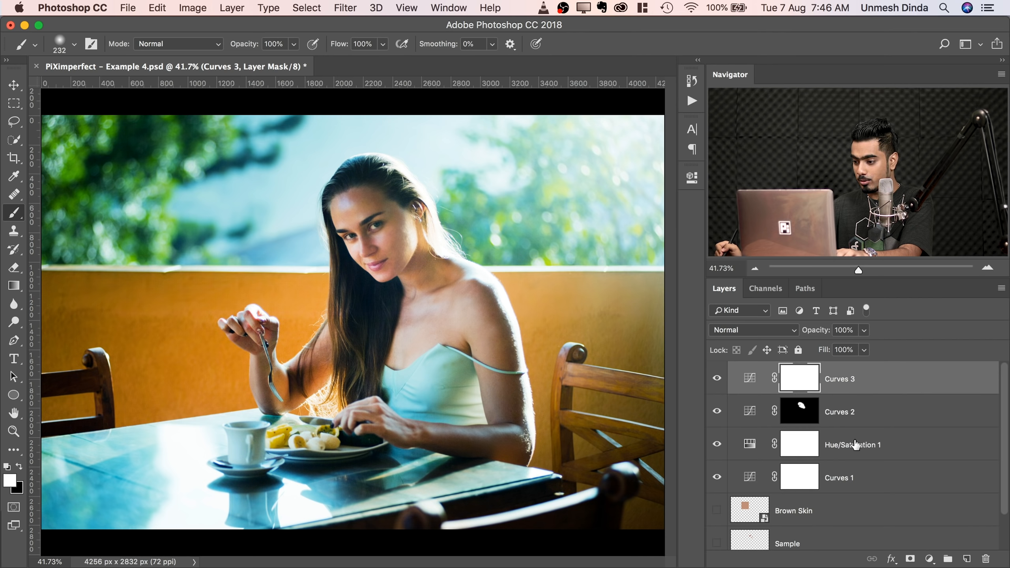
pyautogui.keyDown('shift'); pyautogui.click(861, 475); pyautogui.keyUp('shift')
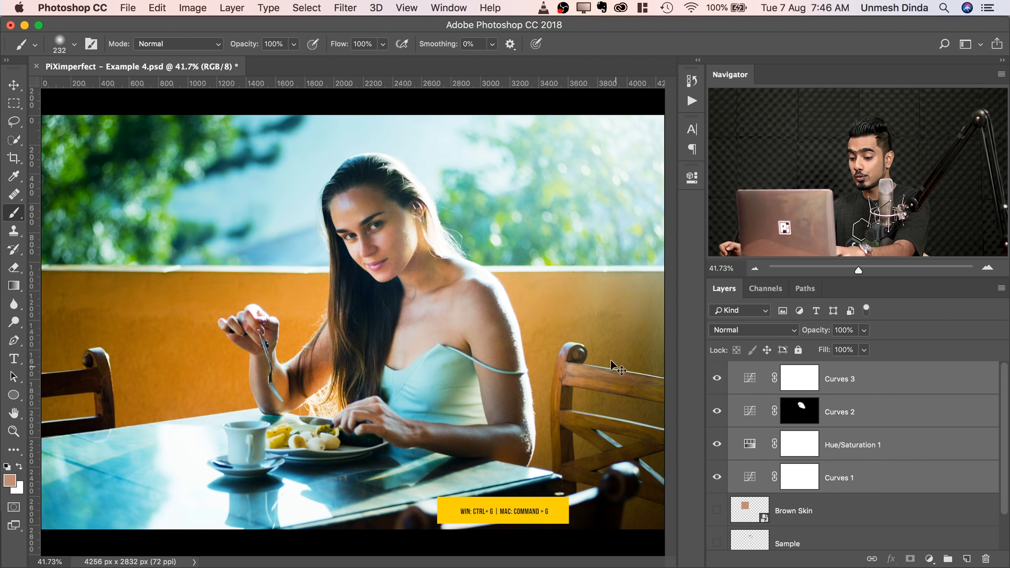
pyautogui.press('super+g')
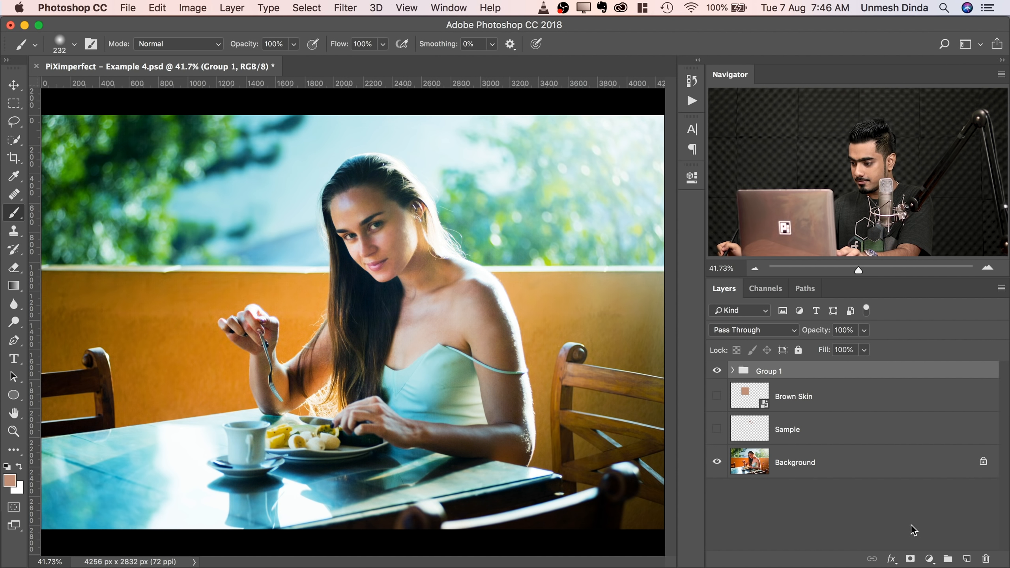
pyautogui.keyDown('alt'); pyautogui.click(910, 559); pyautogui.keyUp('alt')
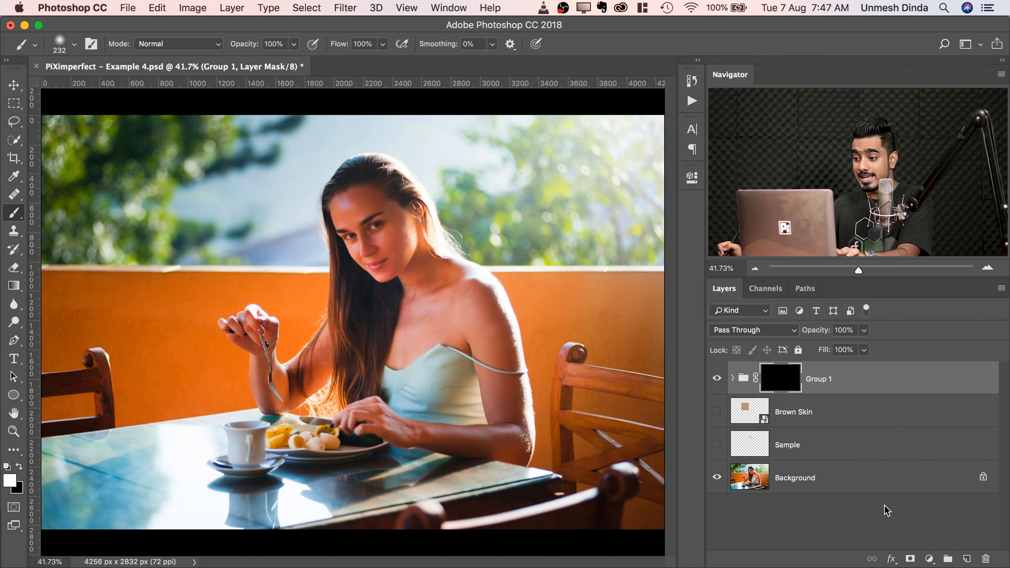
# Paint white on the Group 1 mask over the woman's face, body, arms and hands with a large soft Brush.
pyautogui.keyDown('ctrl'); pyautogui.keyDown('alt'); pyautogui.moveTo(438, 235); pyautogui.dragTo(447, 234); pyautogui.keyUp('alt'); pyautogui.keyUp('ctrl')
pyautogui.moveTo(360, 230)
pyautogui.mouseDown()
pyautogui.moveTo(387, 215)
pyautogui.moveTo(401, 234)
pyautogui.moveTo(383, 281)
pyautogui.moveTo(451, 306)
pyautogui.moveTo(421, 345)
pyautogui.moveTo(486, 349)
pyautogui.moveTo(521, 426)
pyautogui.moveTo(465, 437)
pyautogui.moveTo(362, 409)
pyautogui.mouseUp()
pyautogui.keyDown('ctrl'); pyautogui.keyDown('alt'); pyautogui.moveTo(251, 343); pyautogui.dragTo(276, 343); pyautogui.keyUp('alt'); pyautogui.keyUp('ctrl')
pyautogui.moveTo(251, 338)
pyautogui.mouseDown()
pyautogui.moveTo(272, 391)
pyautogui.moveTo(342, 338)
pyautogui.moveTo(377, 275)
pyautogui.moveTo(384, 222)
pyautogui.moveTo(375, 227)
pyautogui.moveTo(469, 286)
pyautogui.moveTo(421, 315)
pyautogui.moveTo(485, 367)
pyautogui.mouseUp()
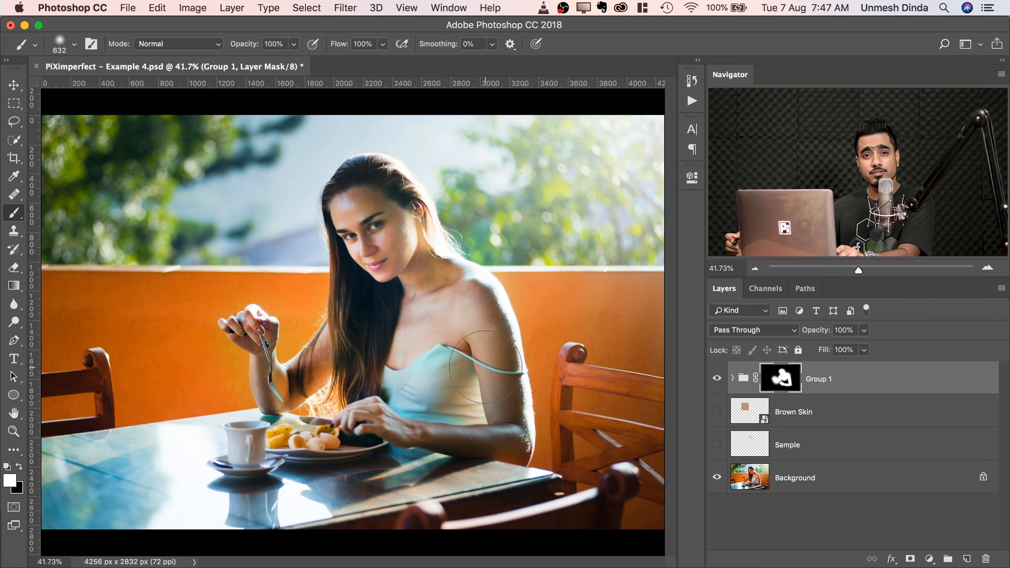
# Compare the skin-only correction with the full-image correction by toggling the Group 1 mask, leaving the mask disabled.
pyautogui.keyDown('shift'); pyautogui.click(782, 379); pyautogui.keyUp('shift')
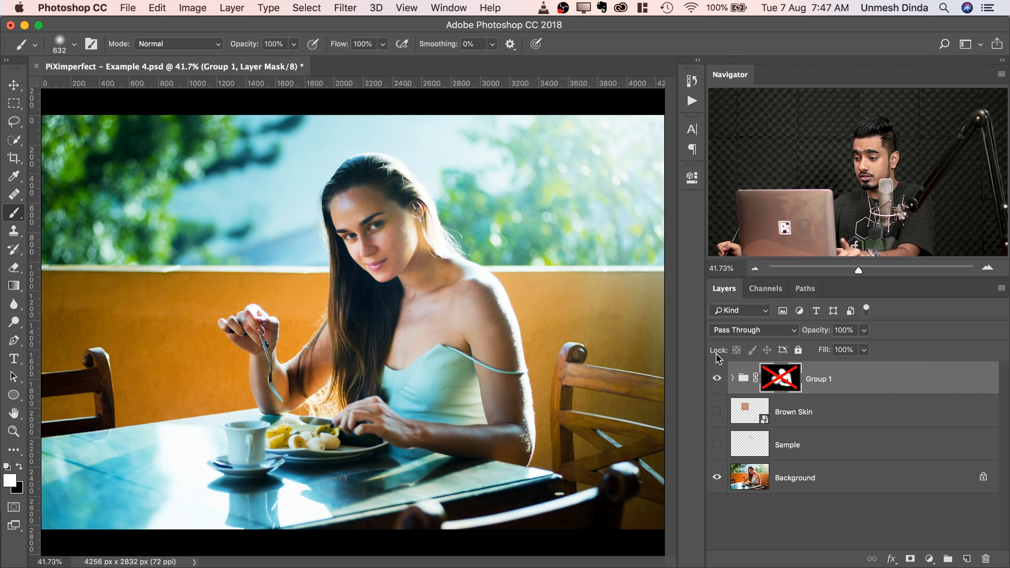
pyautogui.keyDown('shift'); pyautogui.click(784, 381); pyautogui.keyUp('shift')
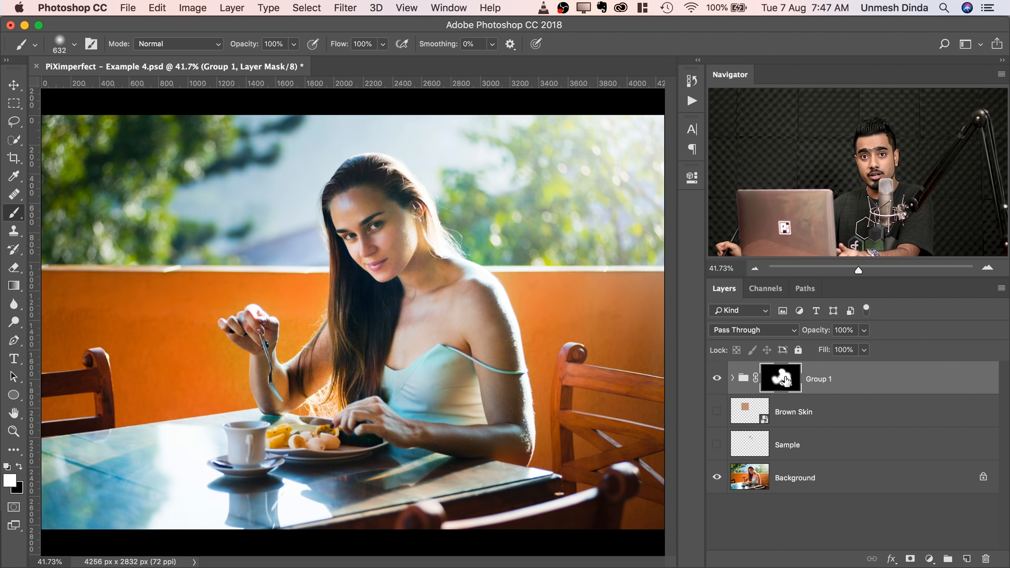
pyautogui.keyDown('shift'); pyautogui.click(785, 381); pyautogui.keyUp('shift')
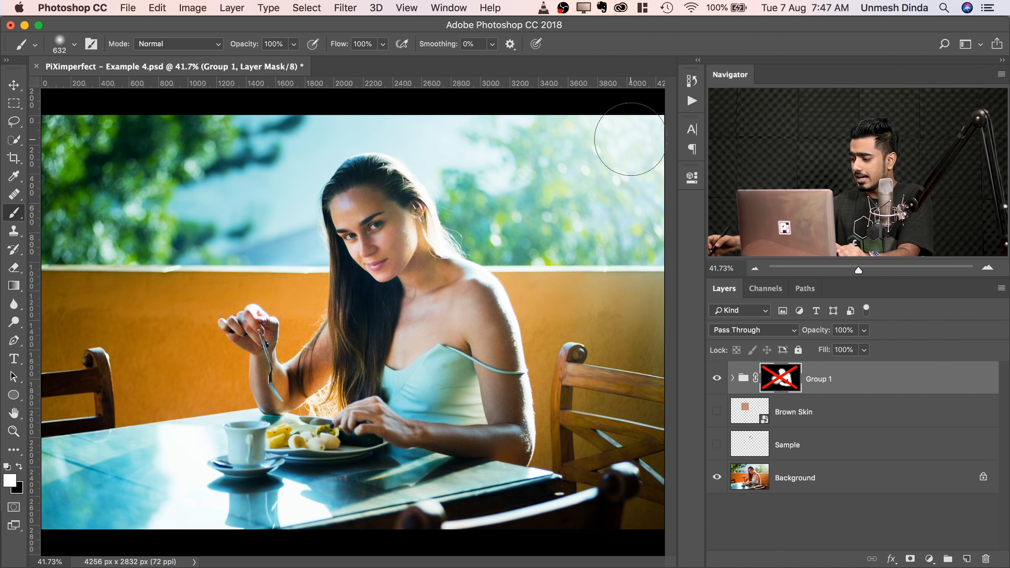